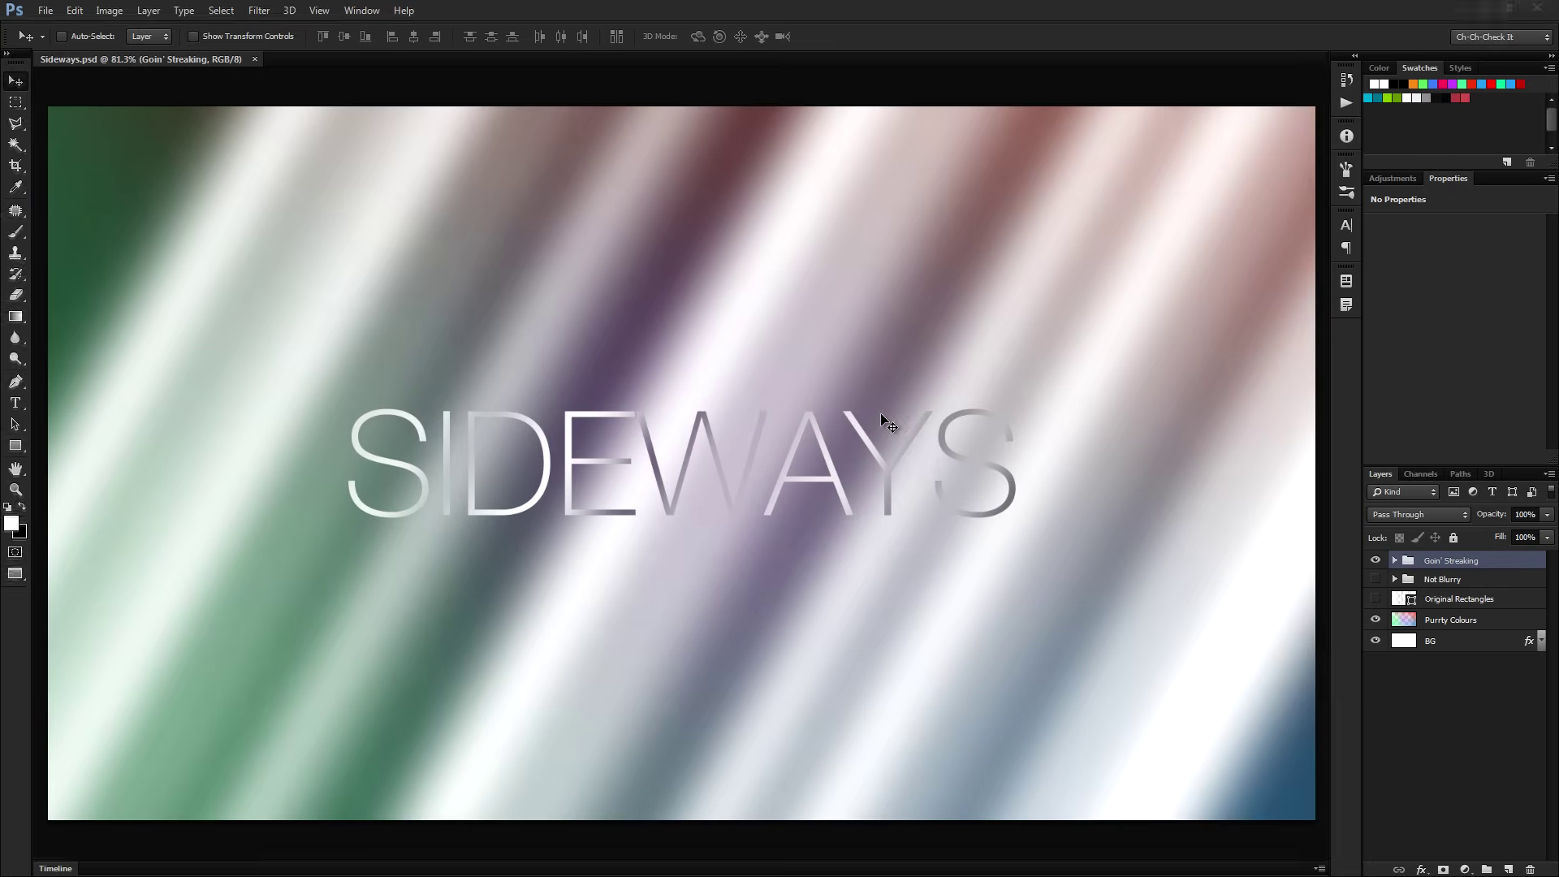
# Preview the finished SIDEWAYS artwork full screen at 100% zoom, and return to the standard workspace with the image fitted to the window.
pyautogui.press('f')
pyautogui.press('f')
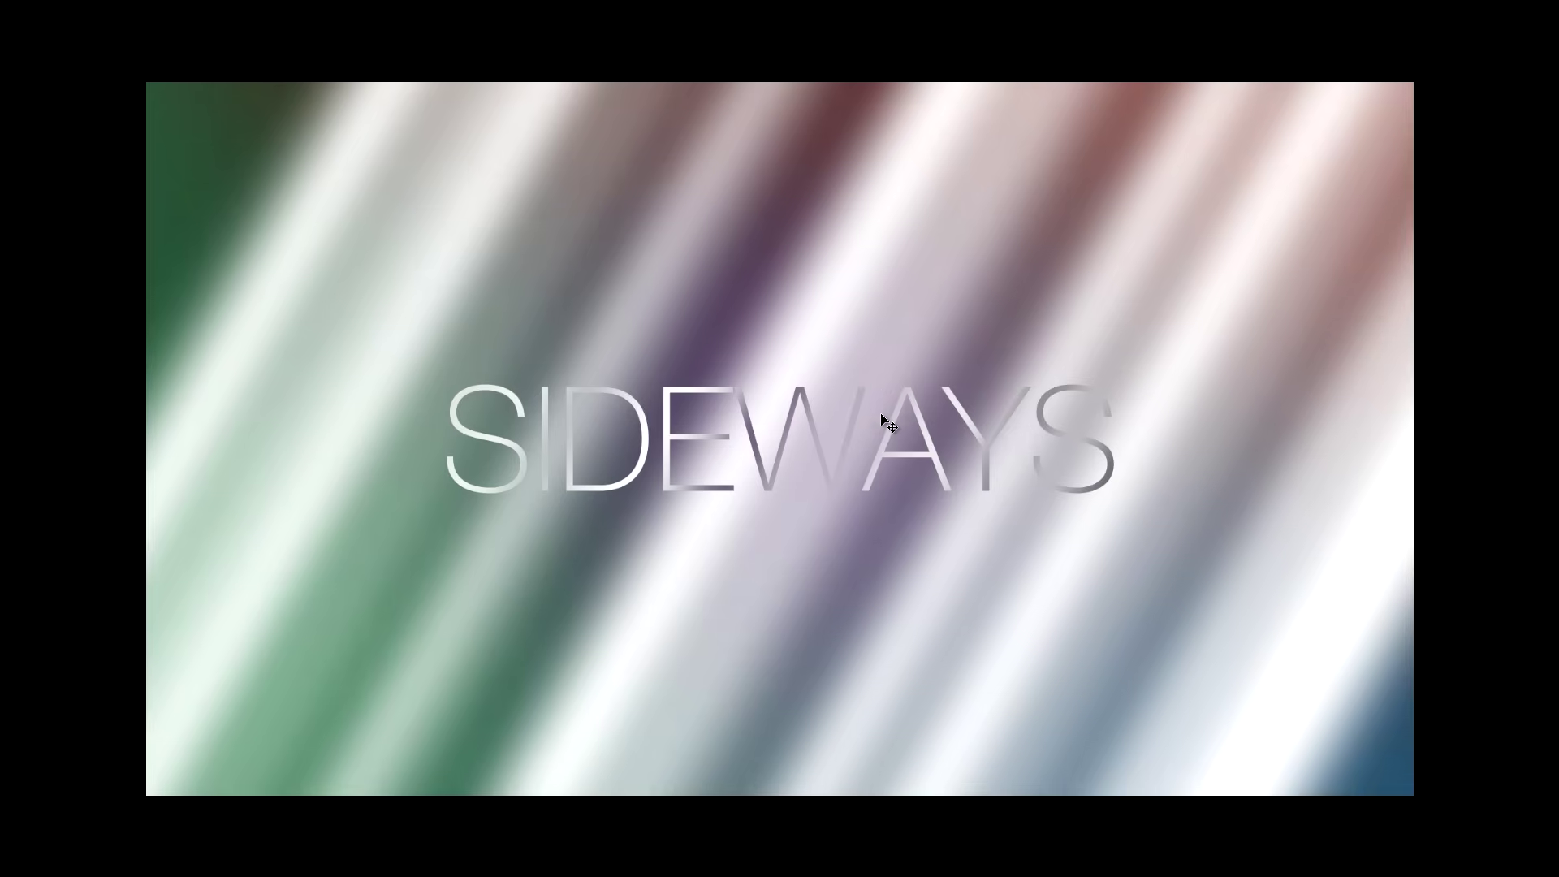
pyautogui.hotkey('ctrl', '1')
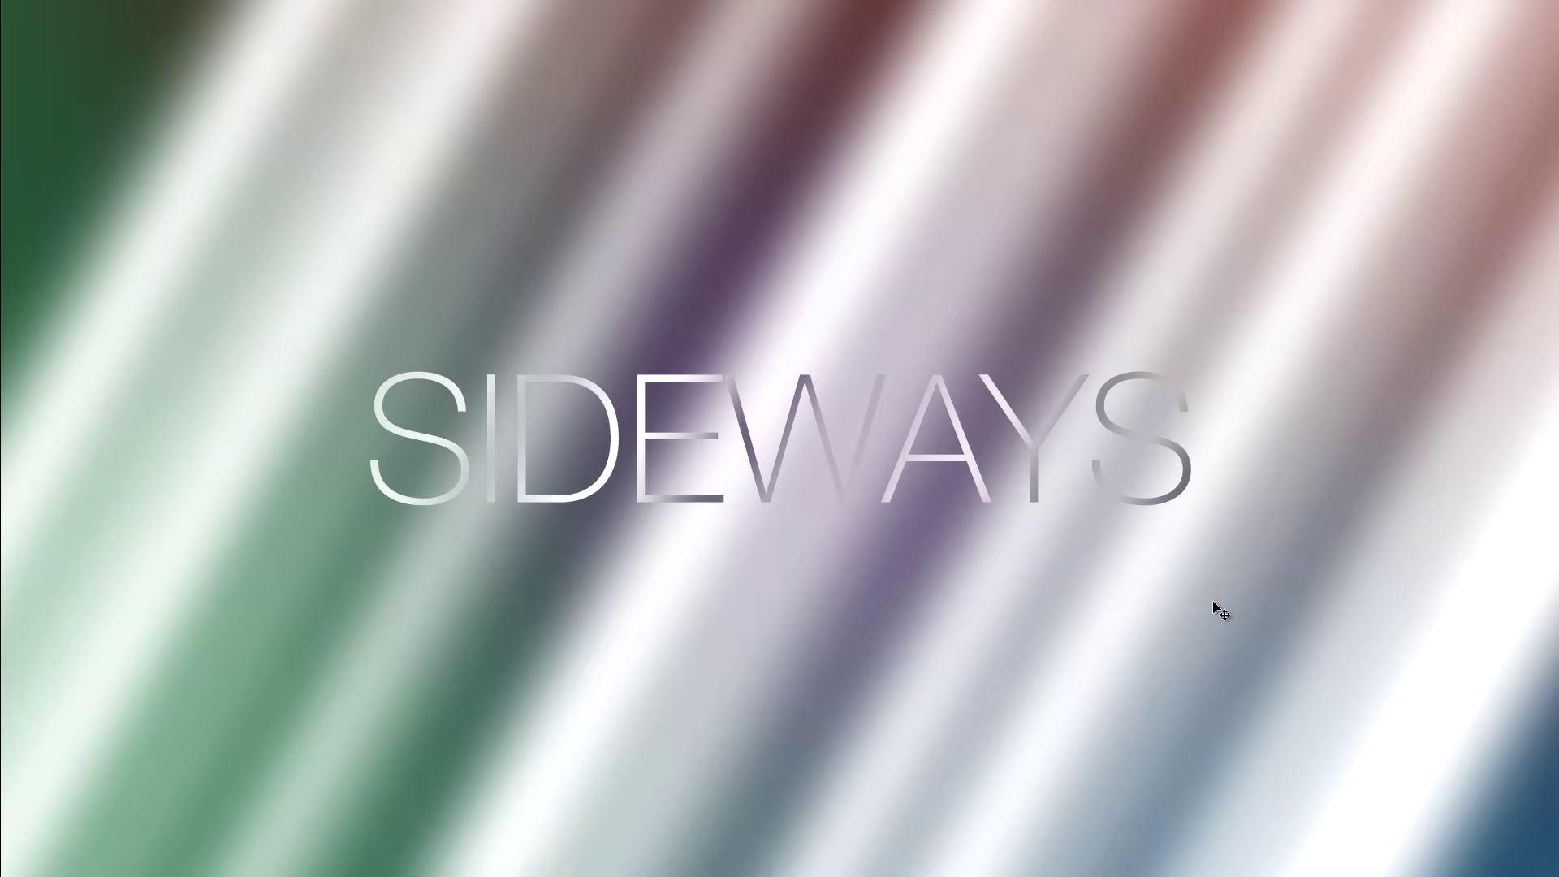
pyautogui.press('f')
pyautogui.hotkey('ctrl', '0')
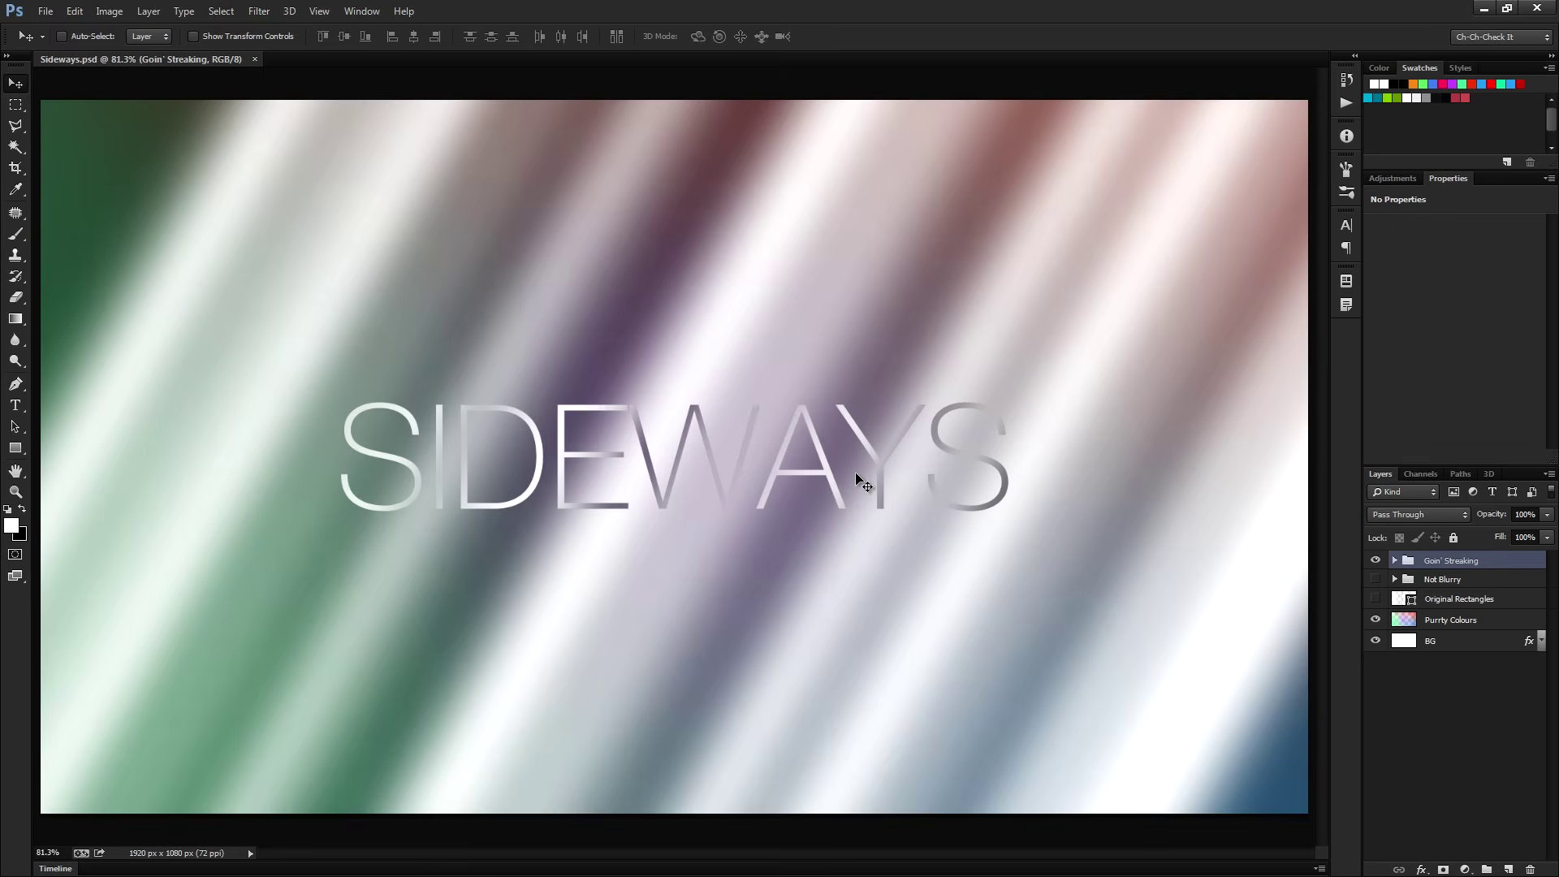
# Create a new document from the 1920 px X 1080 px preset at 72 pixels/inch with white background contents, fitted to the window.
pyautogui.click(45, 11)
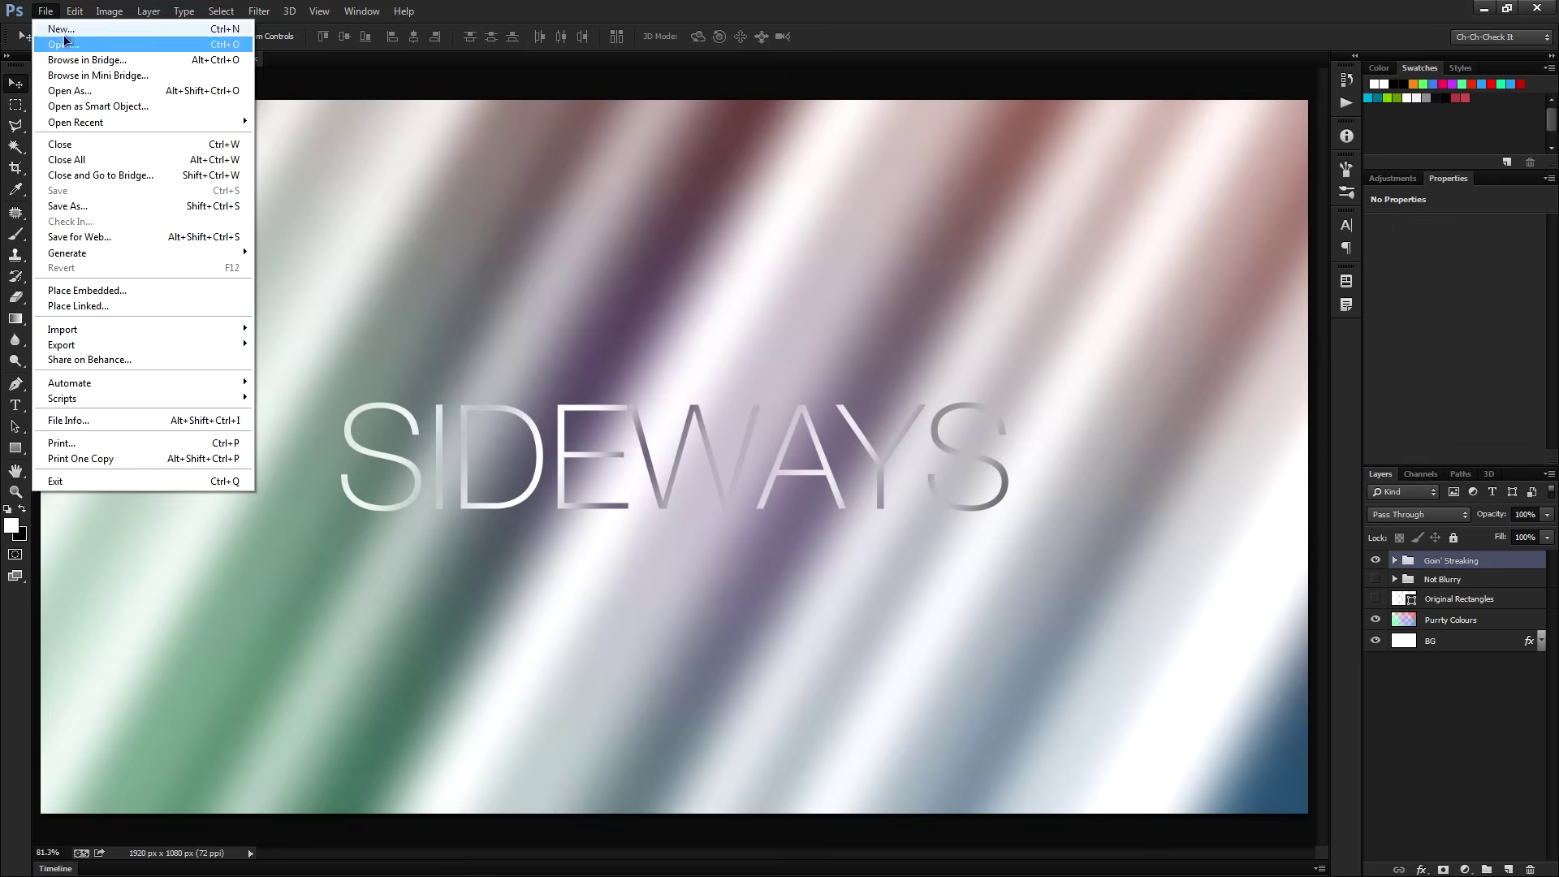
pyautogui.click(65, 31)
pyautogui.click(667, 324)
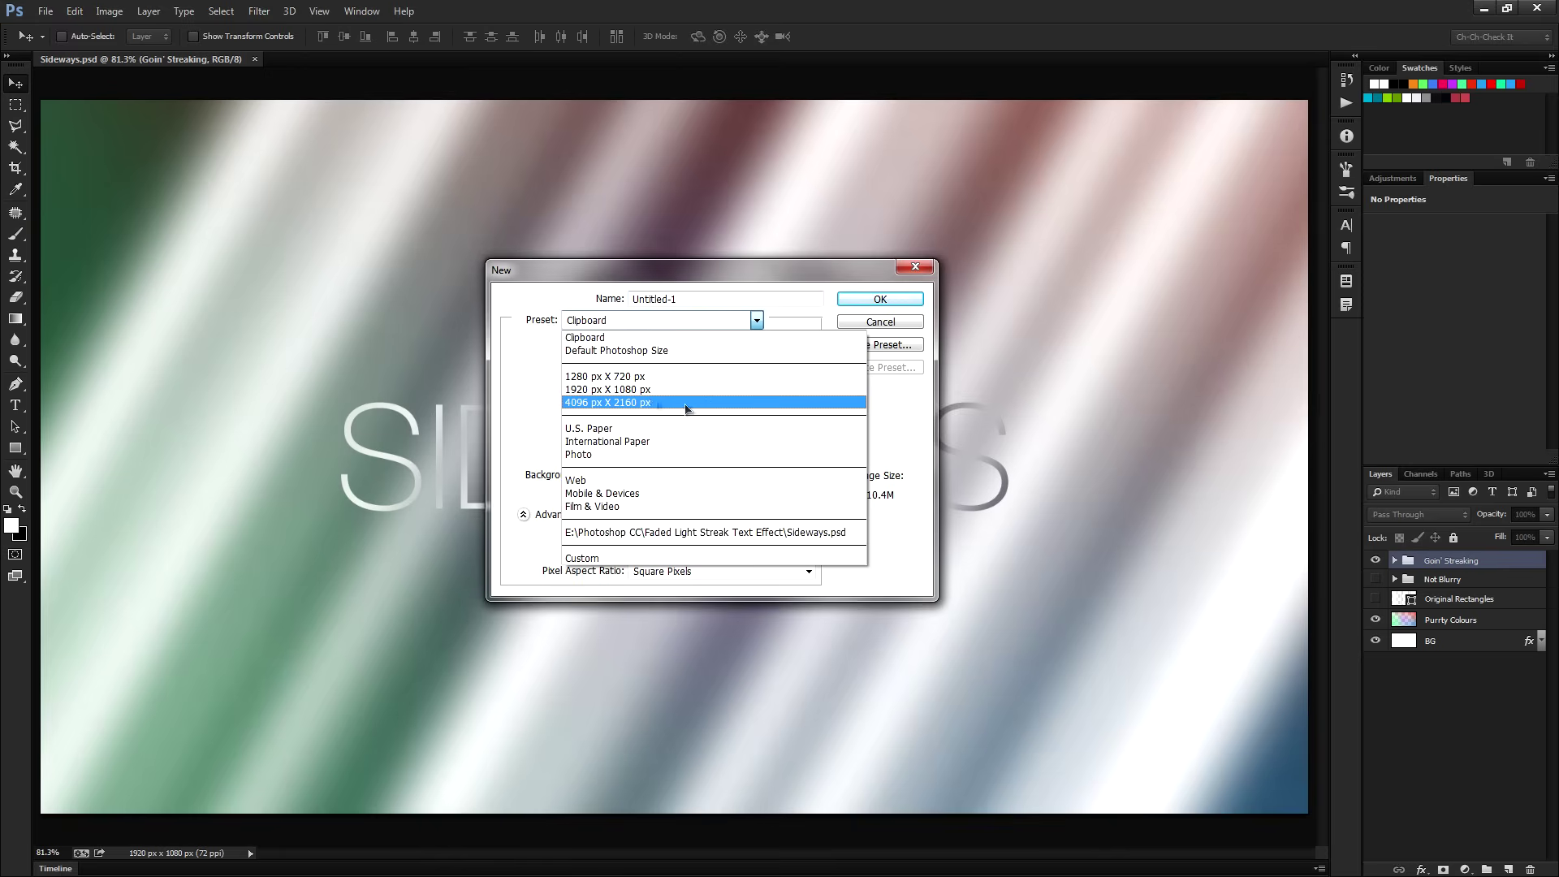
pyautogui.click(639, 391)
pyautogui.click(691, 370)
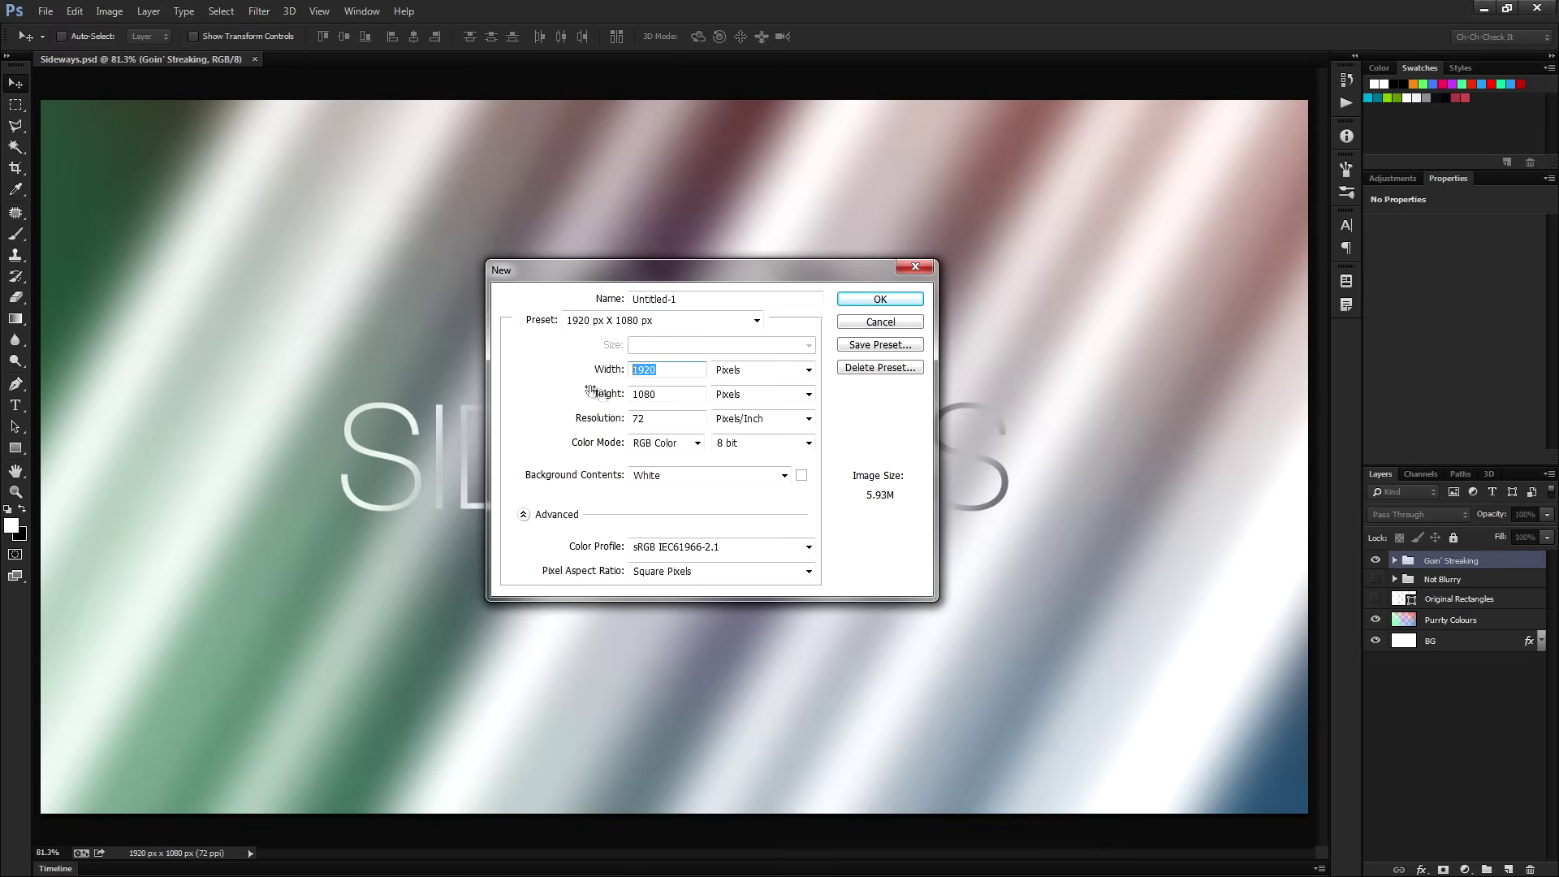
pyautogui.doubleClick(667, 396)
pyautogui.doubleClick(690, 420)
pyautogui.click(665, 478)
pyautogui.click(654, 491)
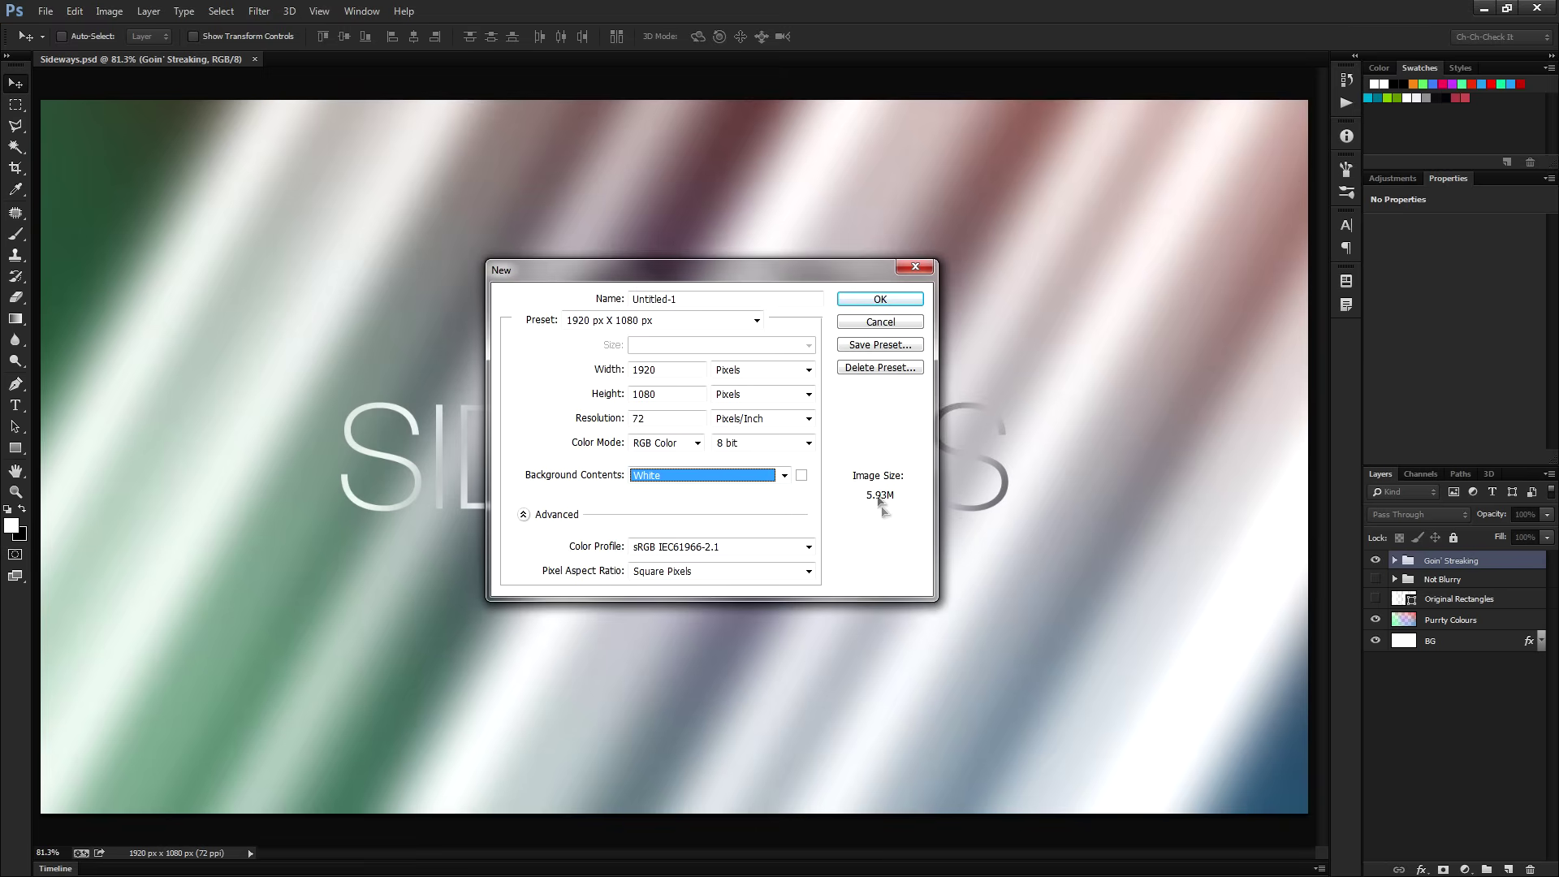
pyautogui.click(891, 301)
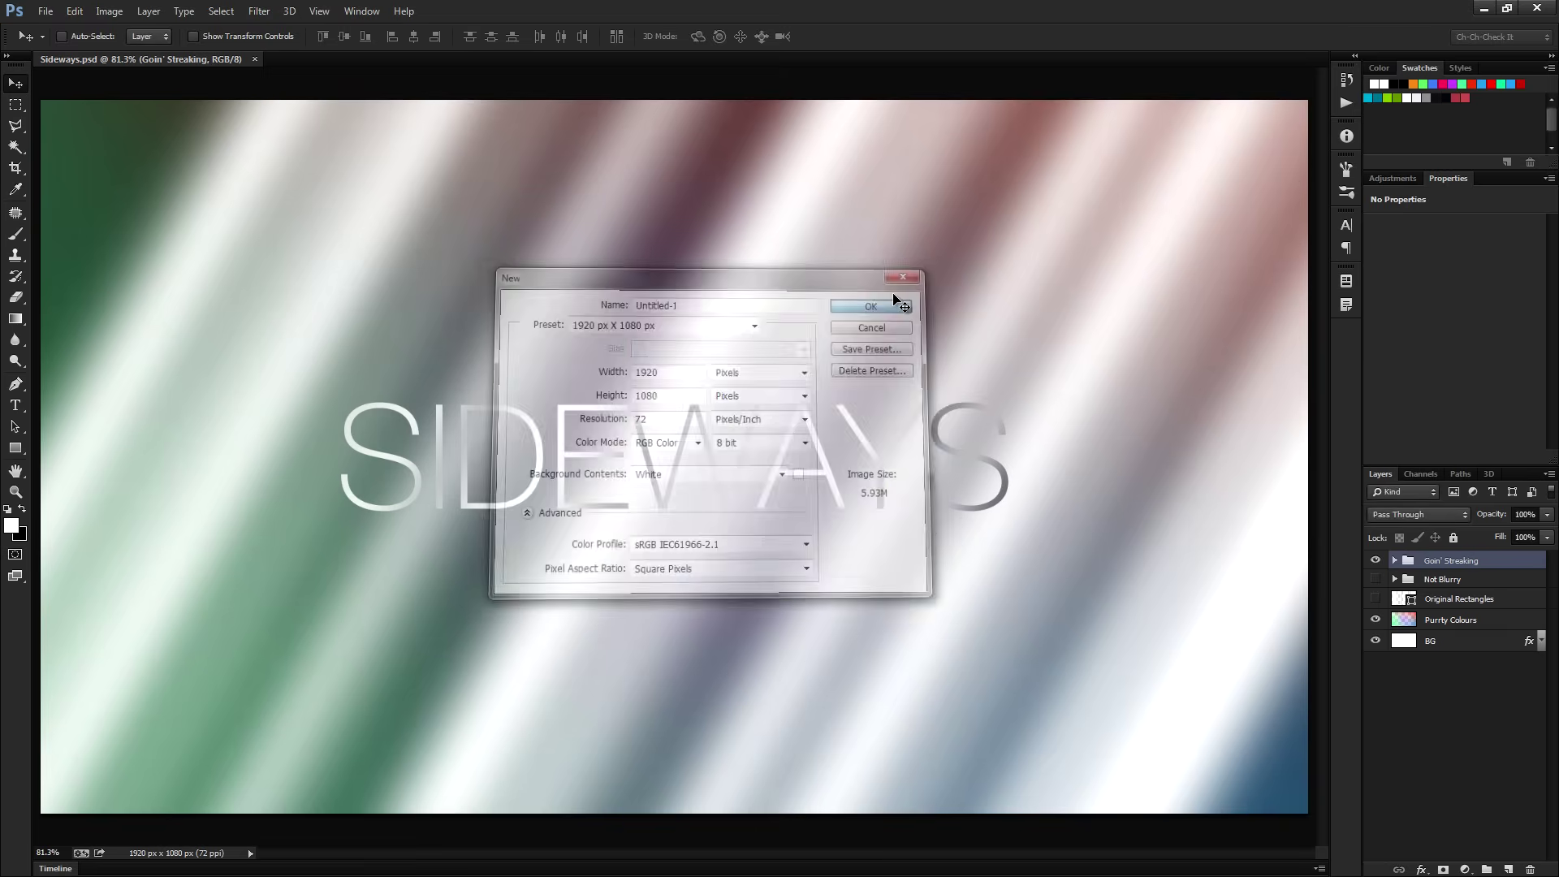
pyautogui.hotkey('ctrl', '0')
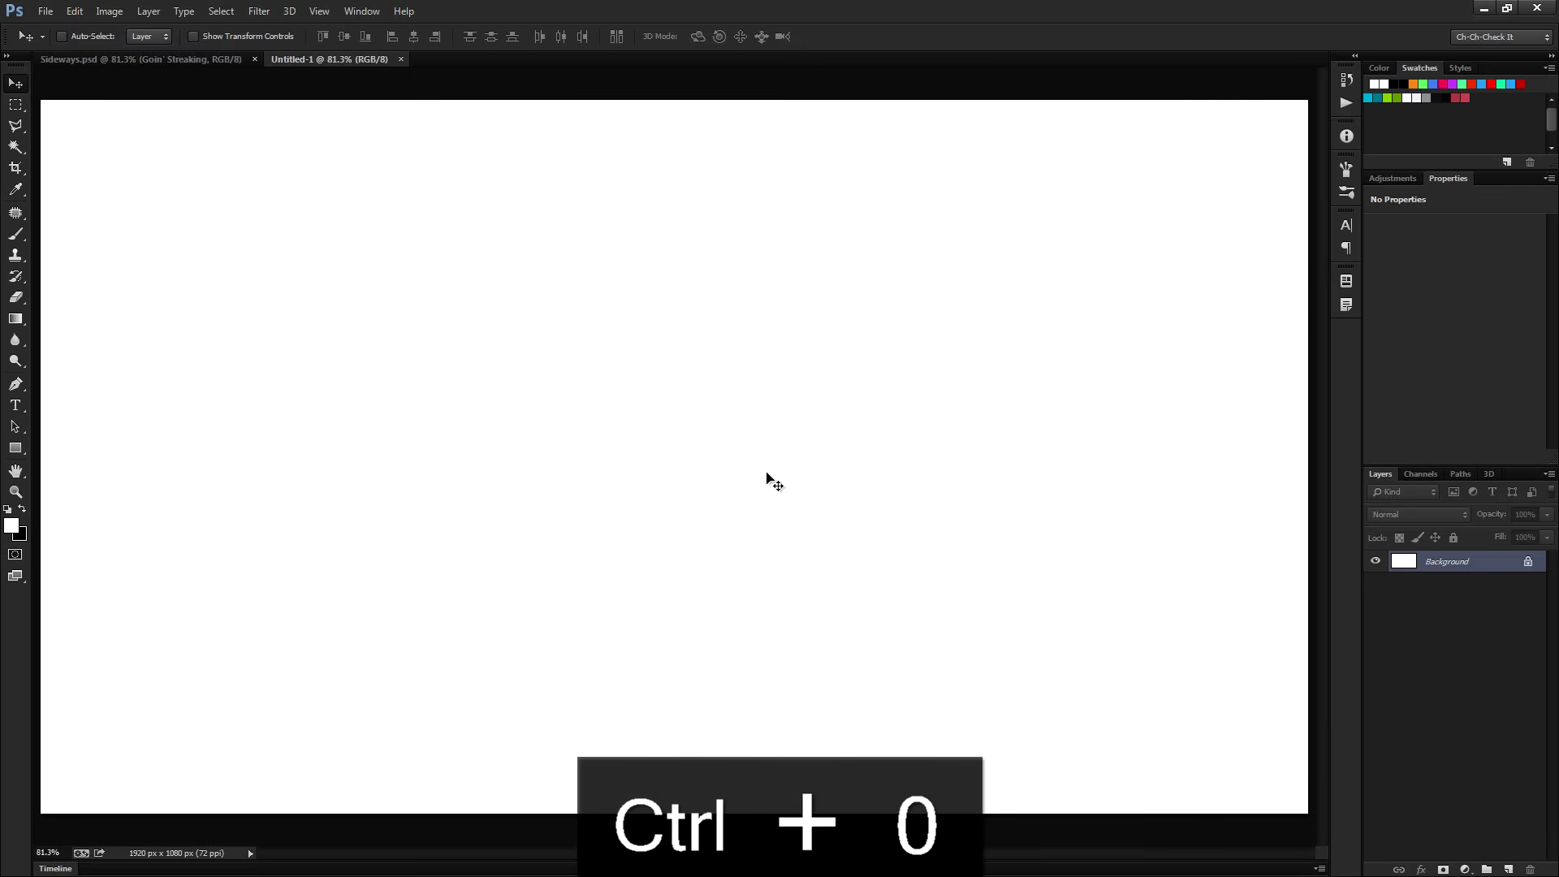
# Convert the locked Background into a regular layer named BG.
pyautogui.doubleClick(1462, 562)
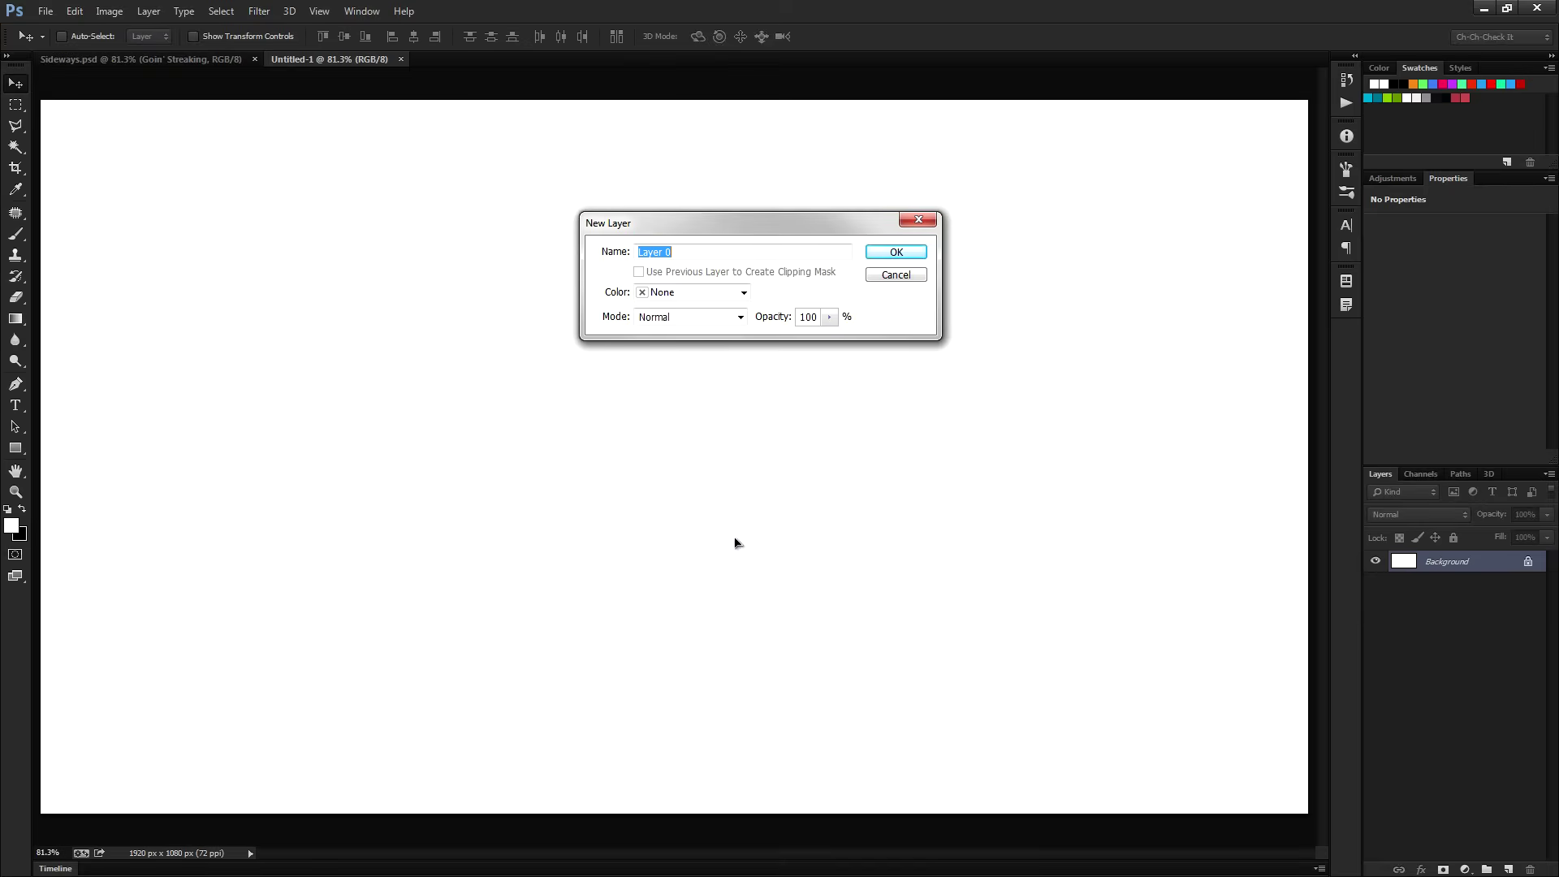
pyautogui.write('BG')
pyautogui.click(897, 253)
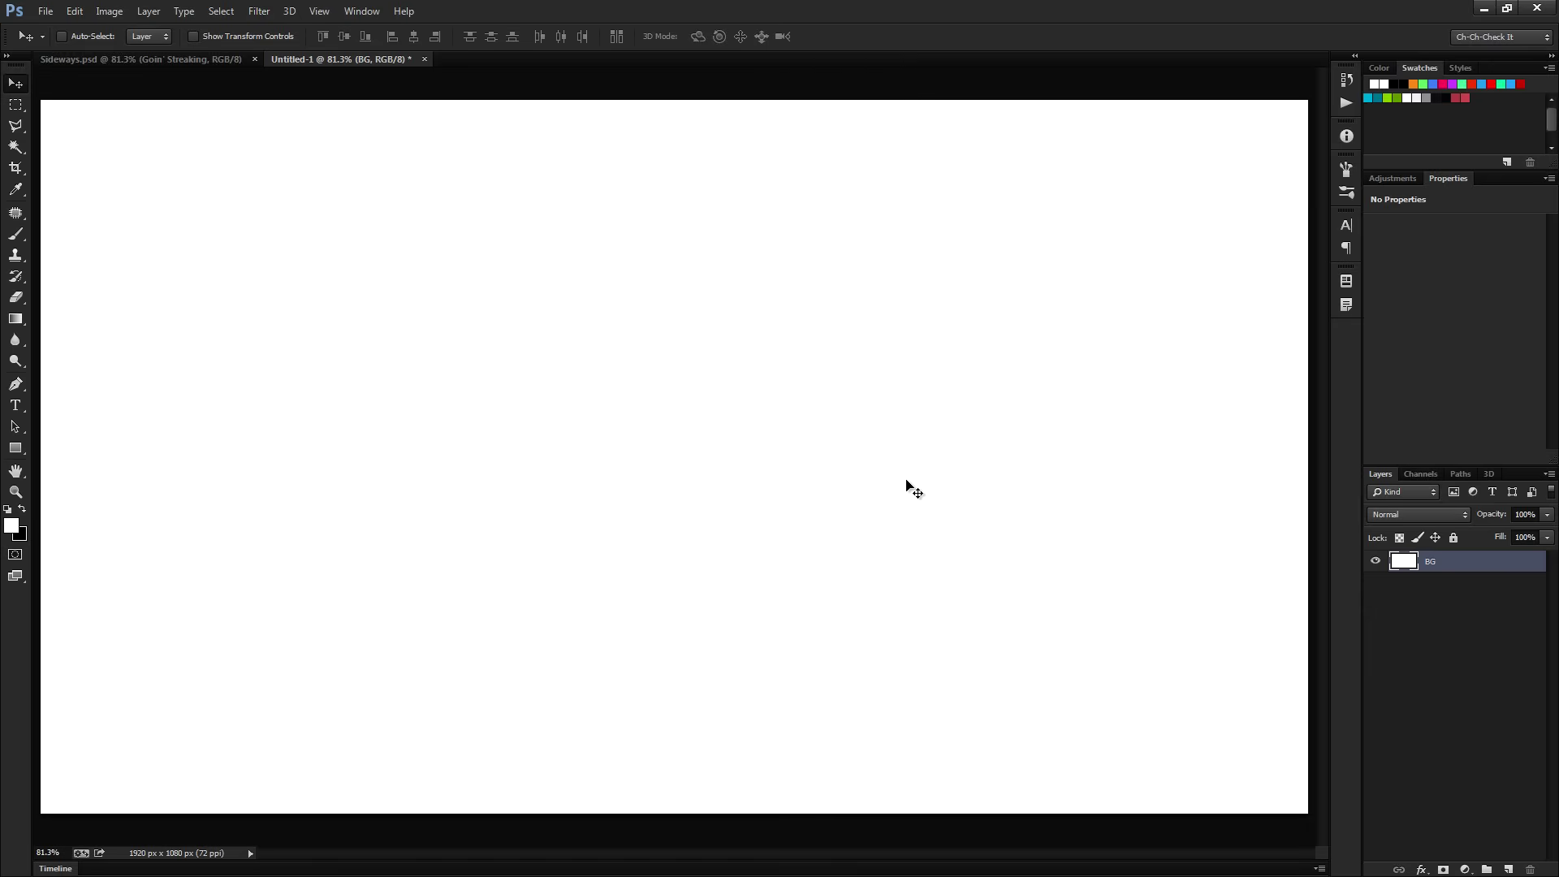
# Add a Color Overlay in dark grey 393939 to the BG layer and collapse its effects list.
pyautogui.click(1423, 870)
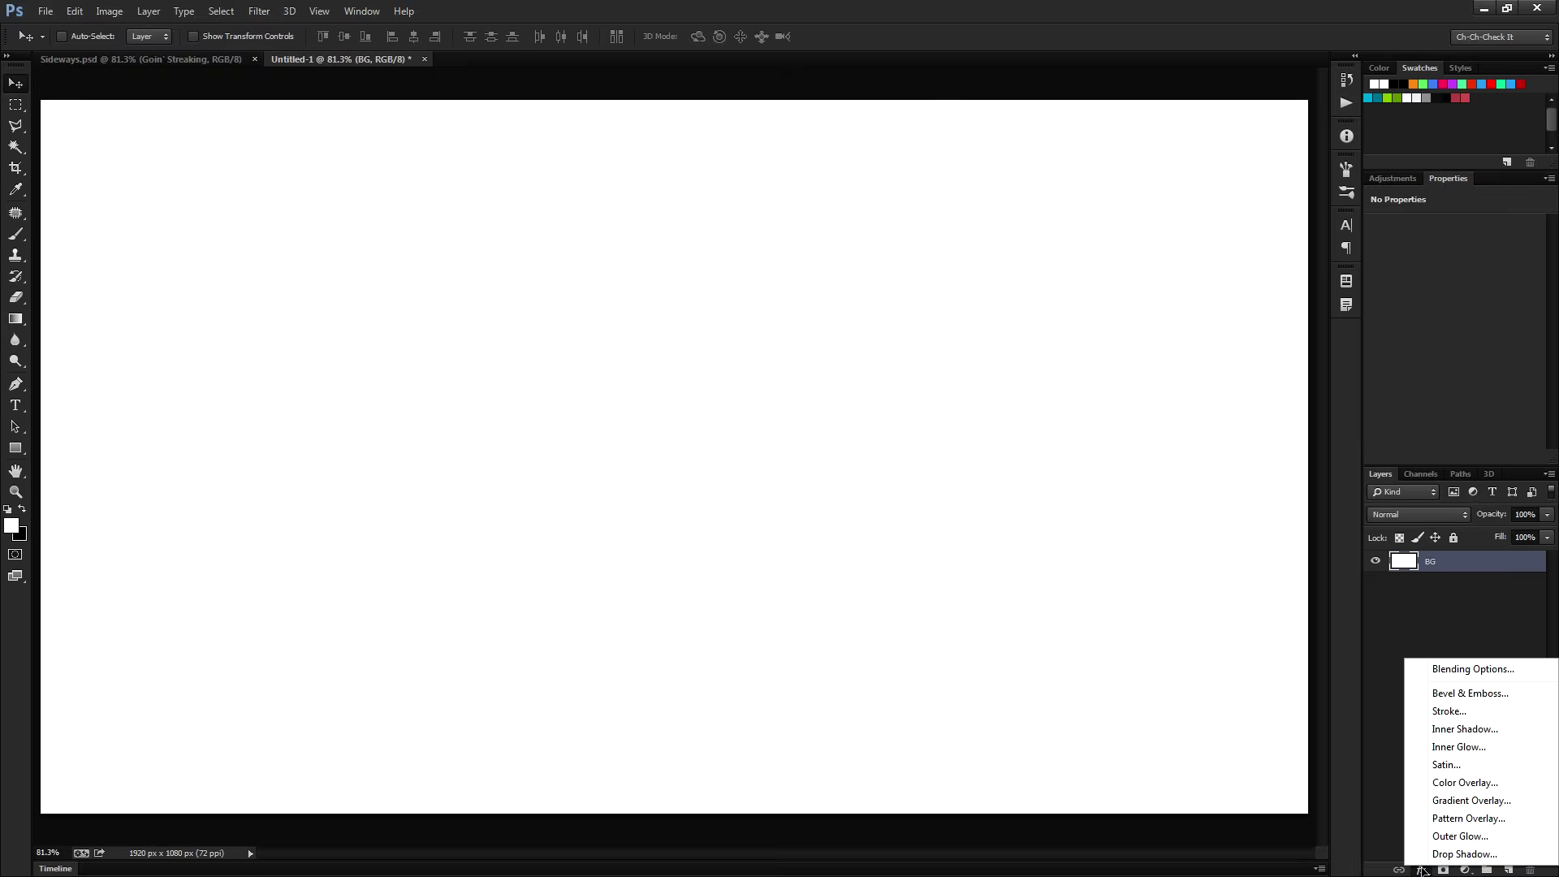
pyautogui.click(1482, 784)
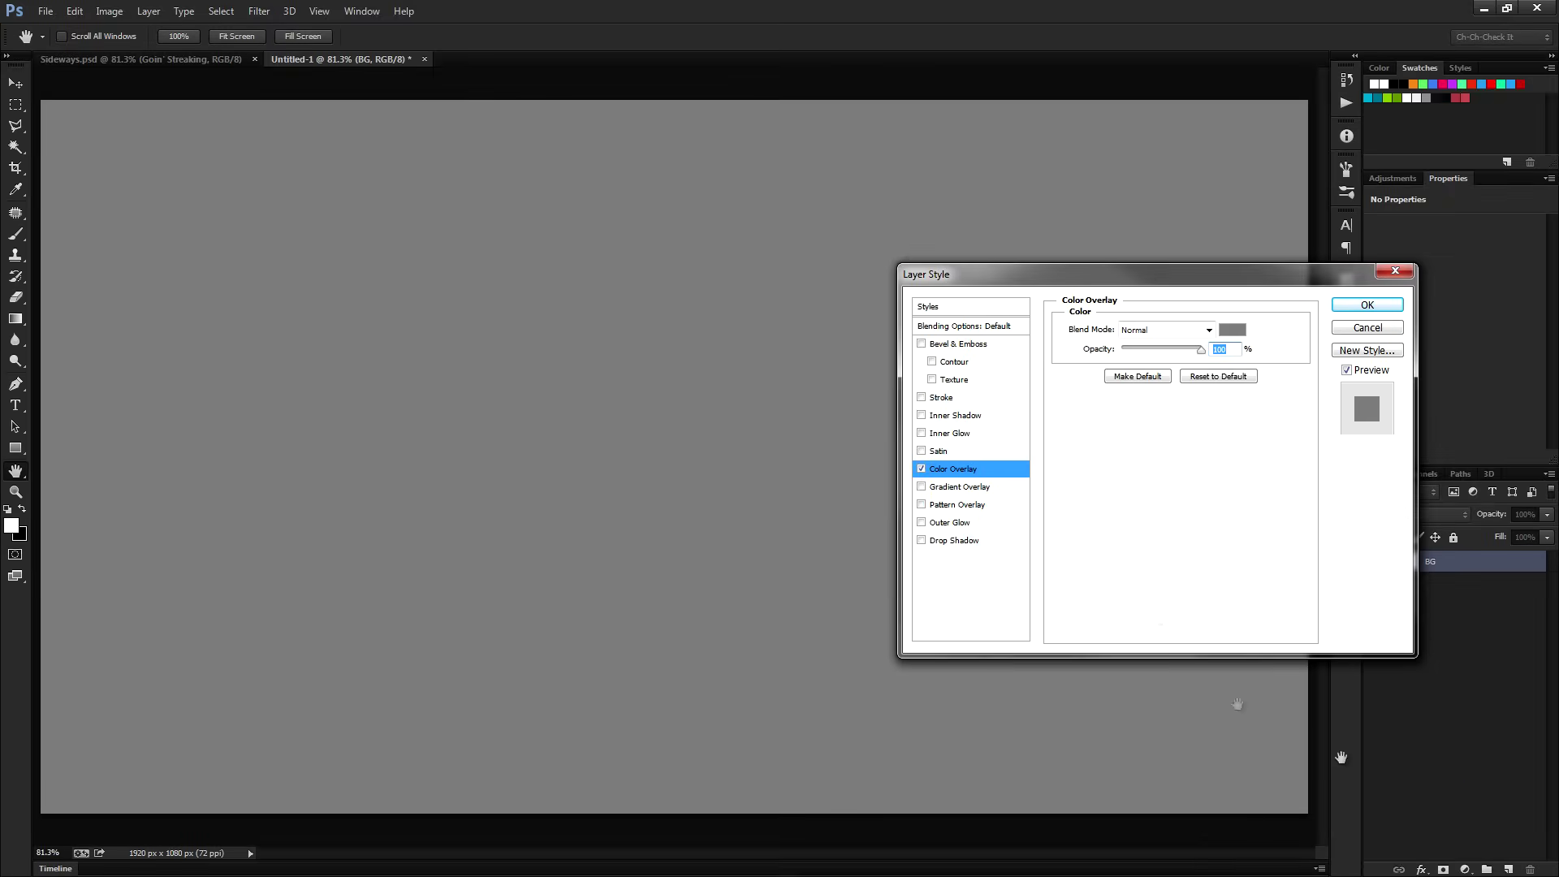
pyautogui.click(1232, 329)
pyautogui.moveTo(675, 512); pyautogui.dragTo(642, 515)
pyautogui.click(1028, 343)
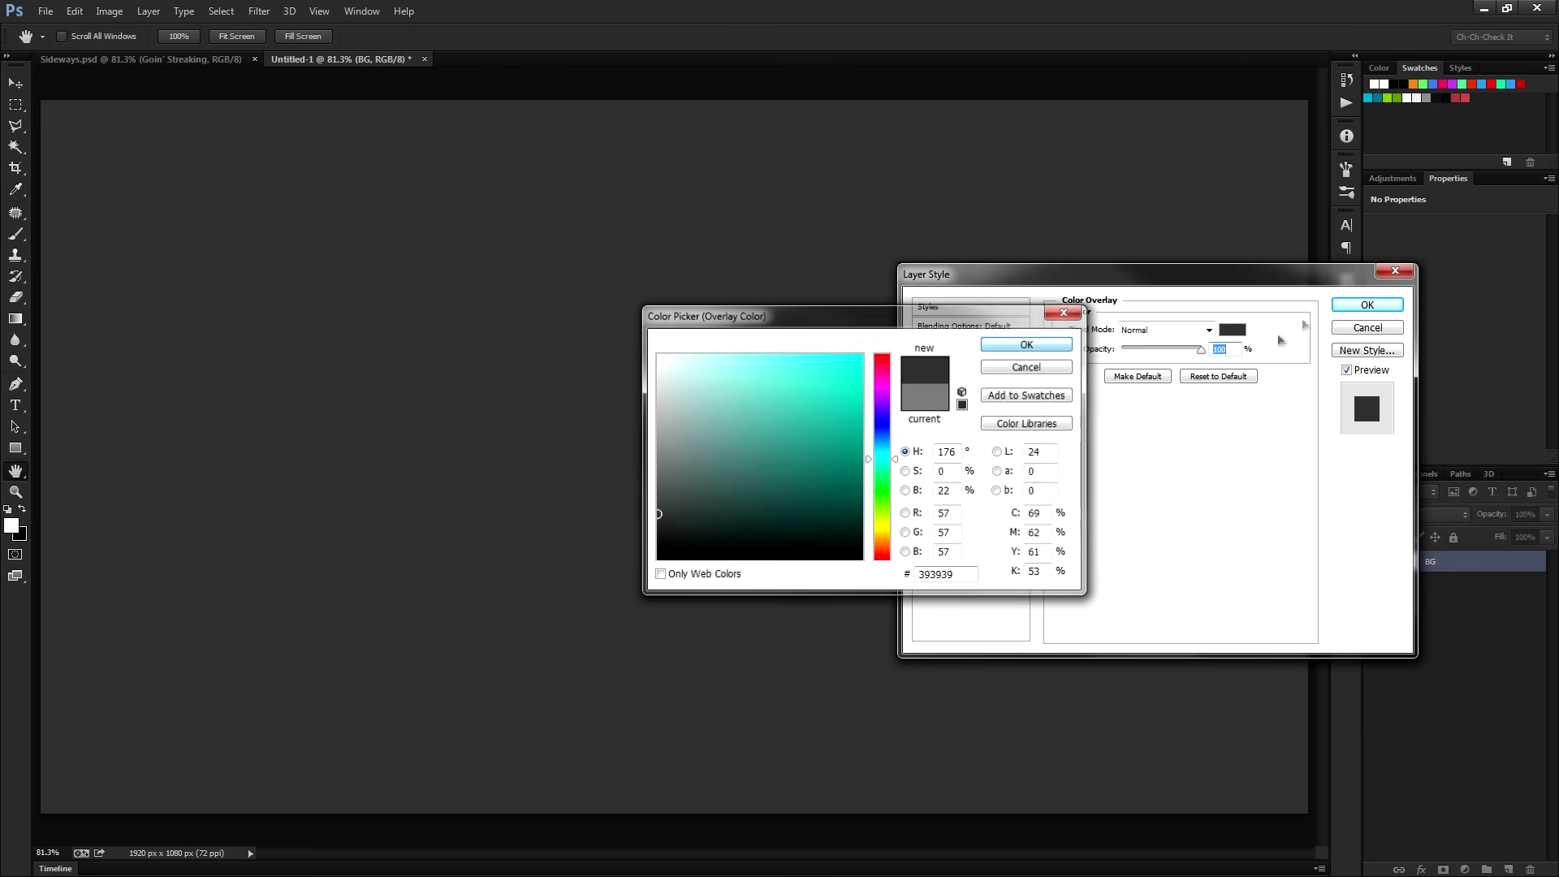
pyautogui.click(1368, 304)
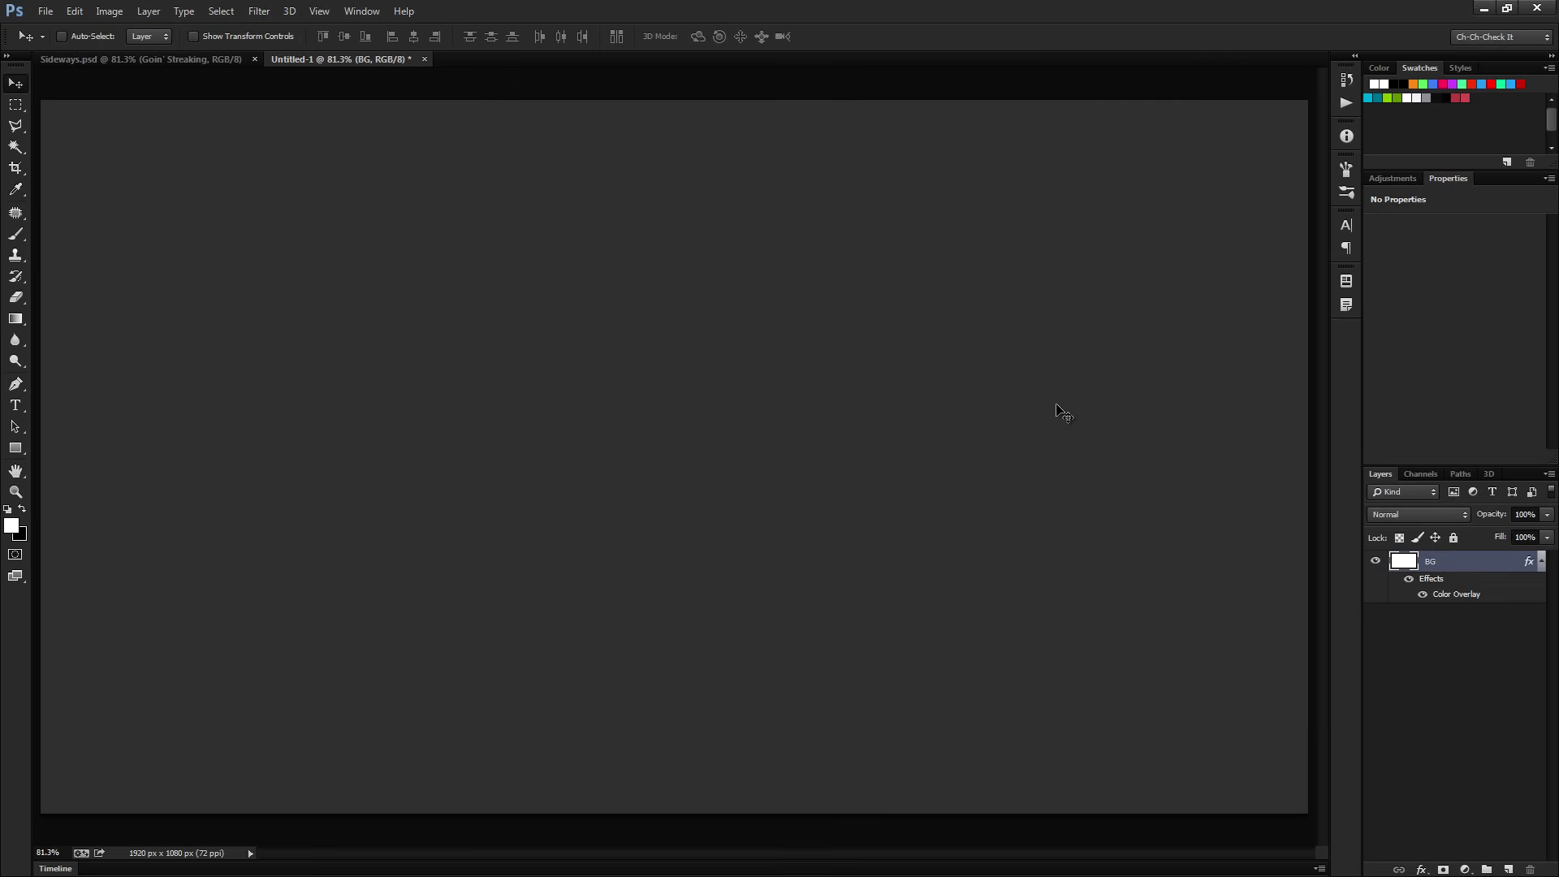
pyautogui.click(1541, 561)
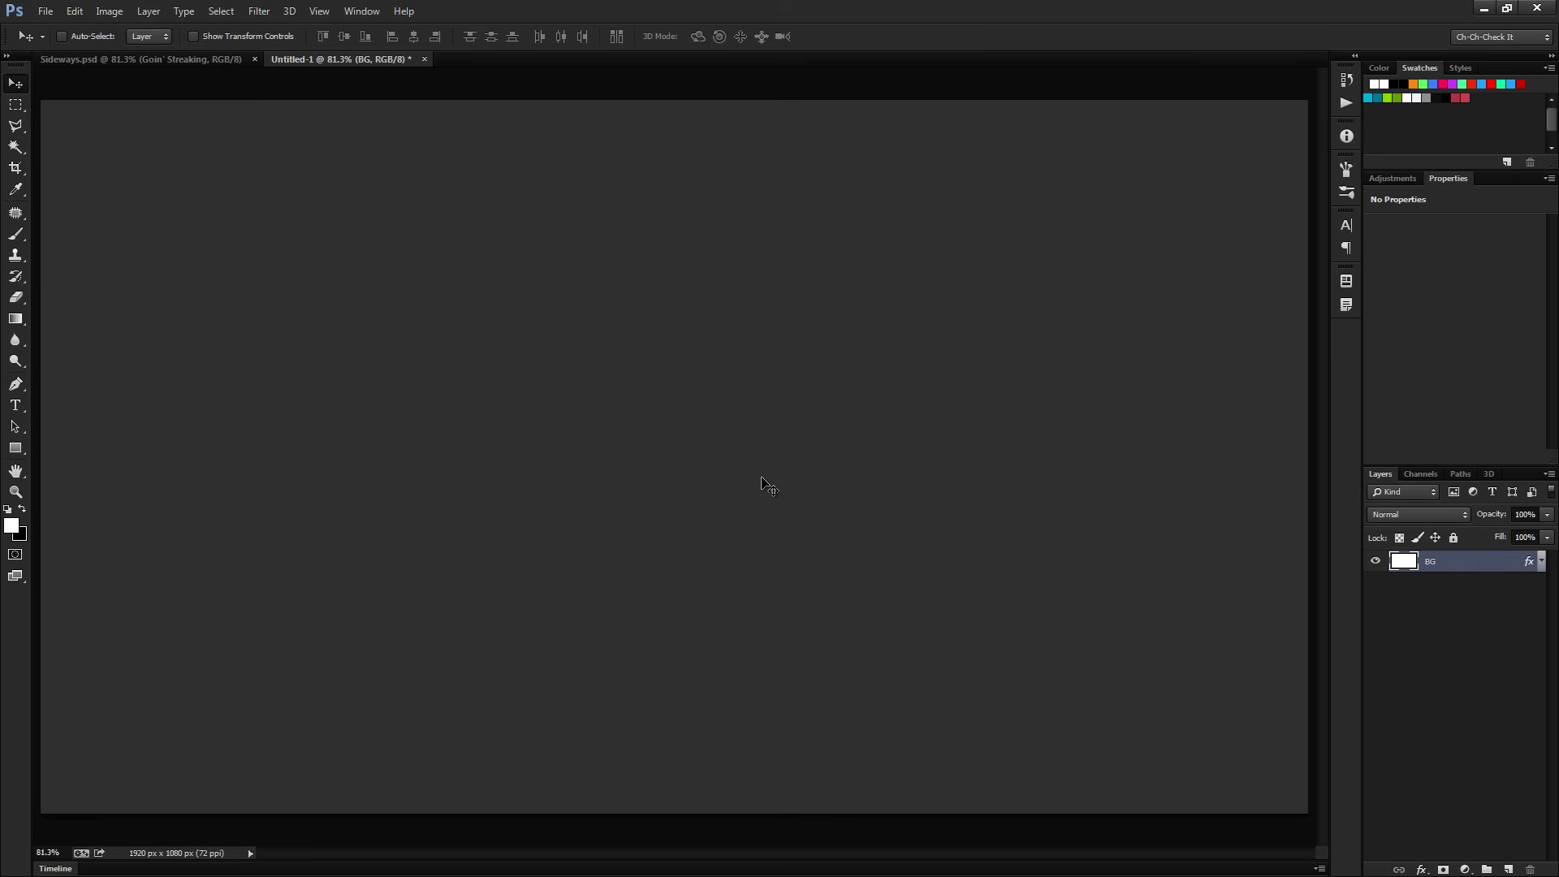
# Add the text CHECK IT near the canvas centre in white 220 pt Helvetica Neue, with smooth anti-aliasing and centred alignment.
pyautogui.press('t')
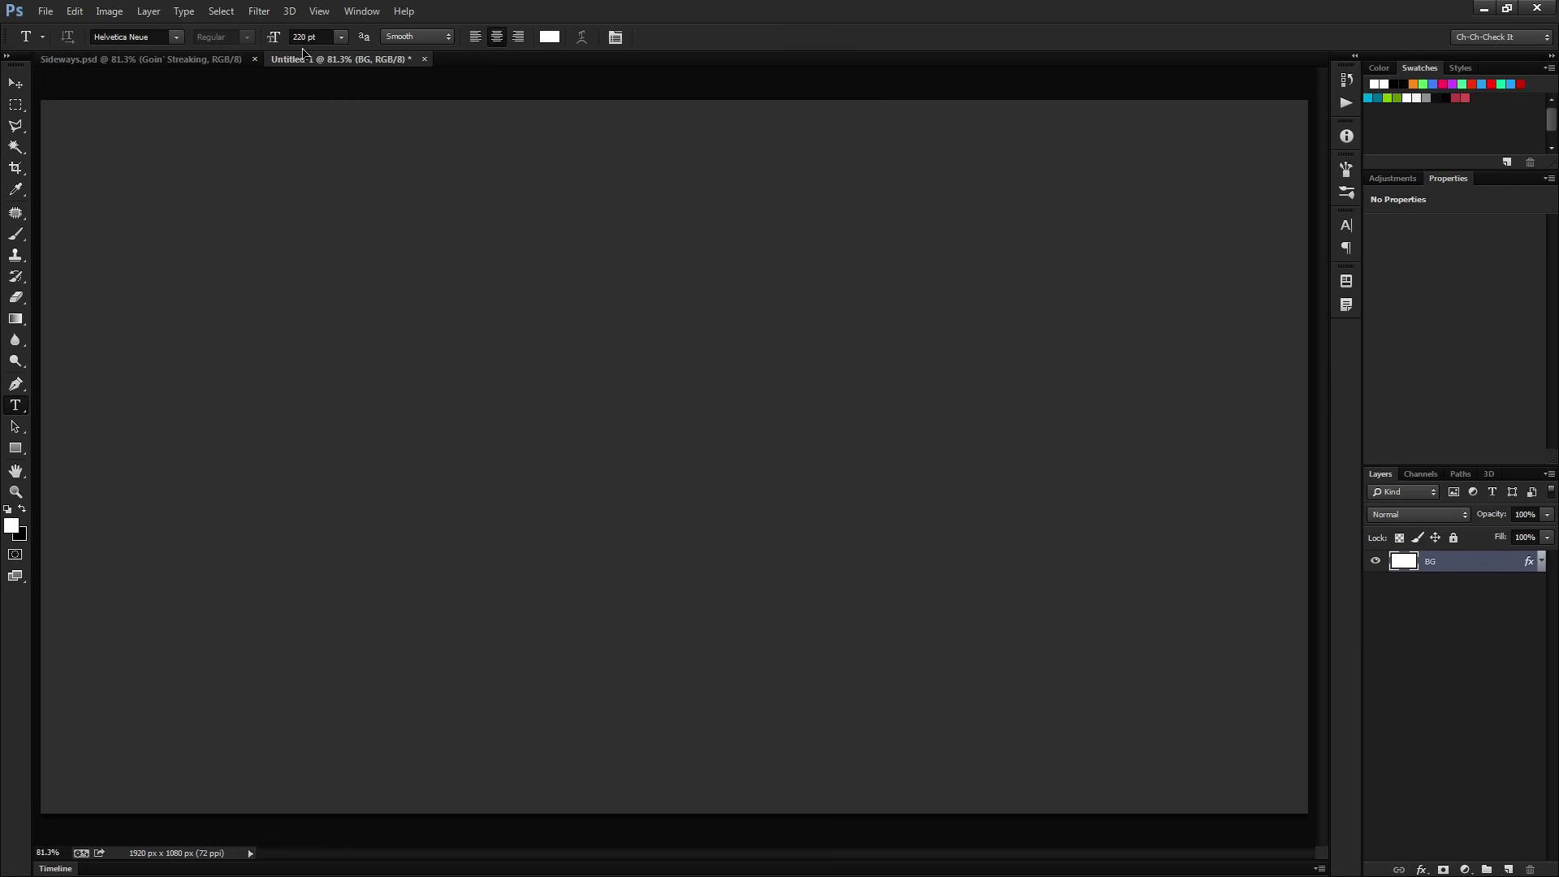
pyautogui.click(424, 38)
pyautogui.click(410, 89)
pyautogui.click(494, 43)
pyautogui.click(656, 478)
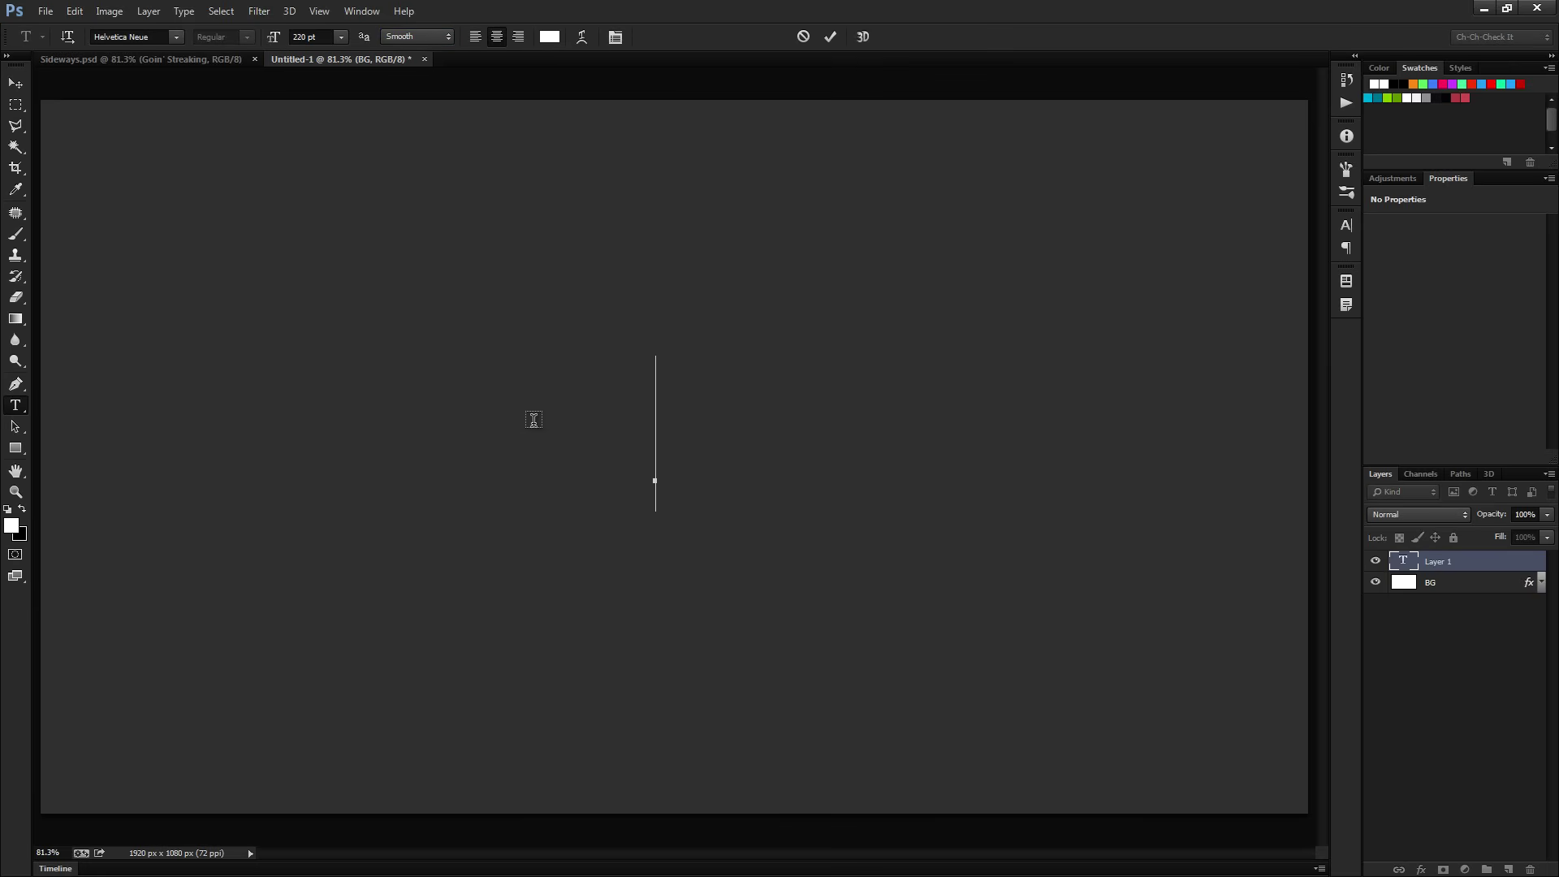
pyautogui.write('CHECK IT')
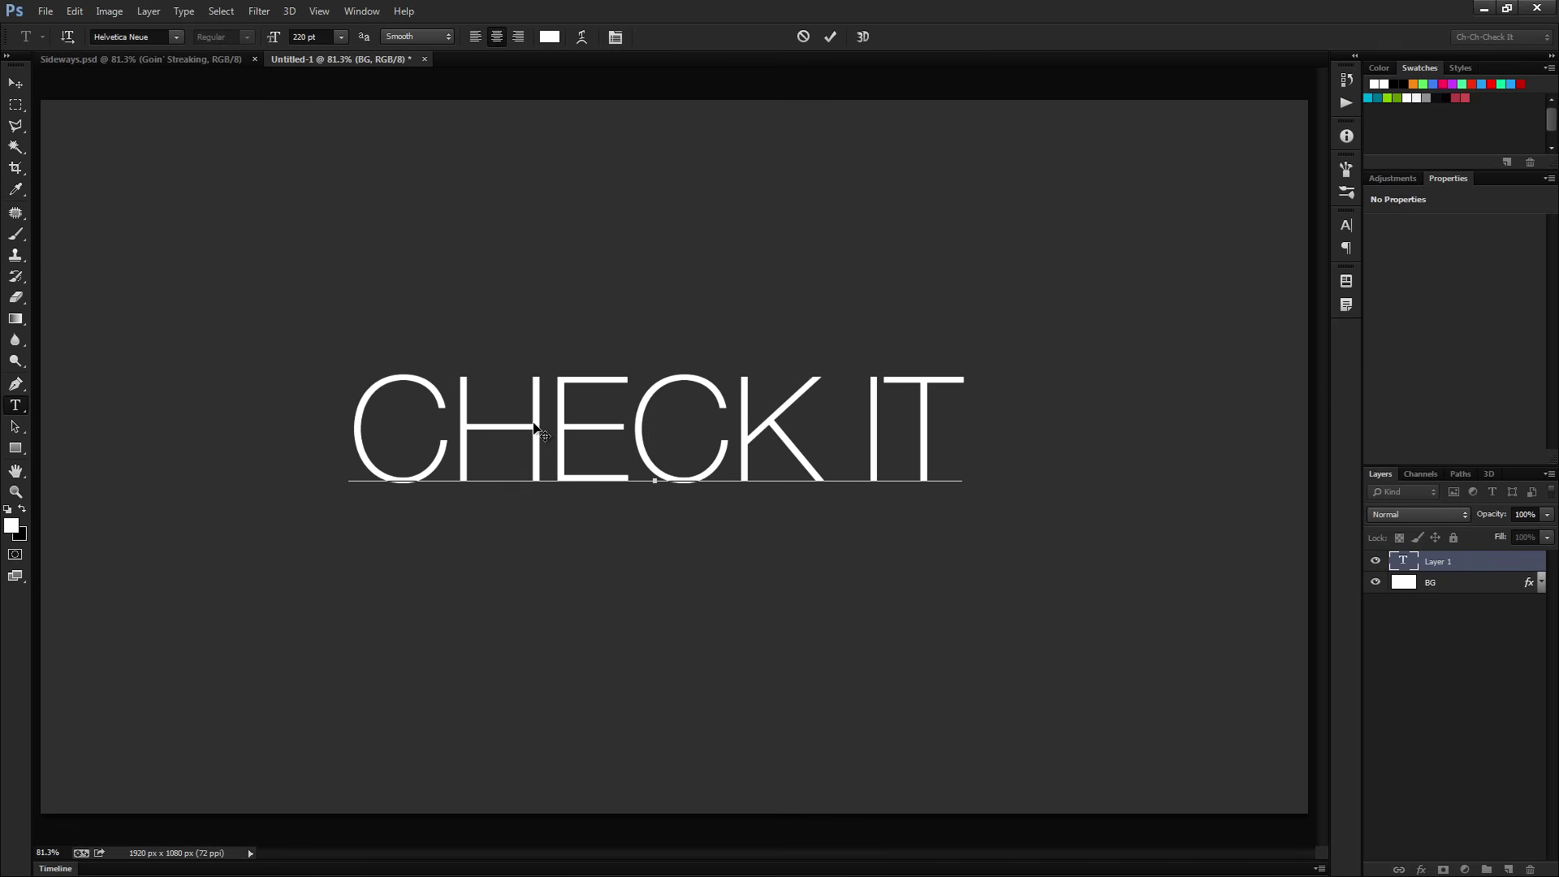
pyautogui.click(830, 37)
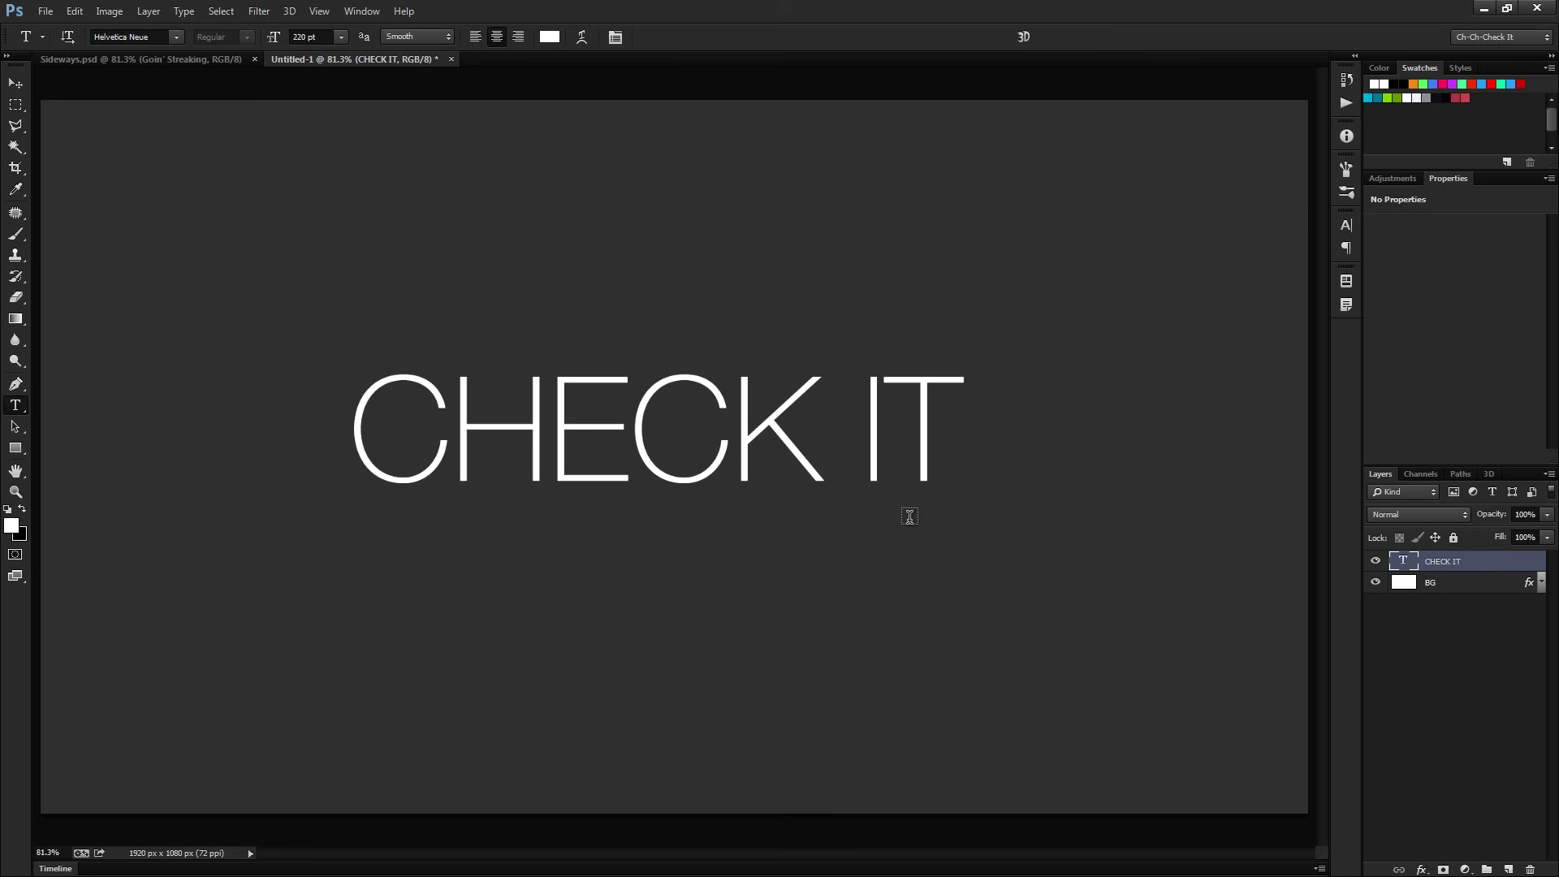
# Centre the CHECK IT text vertically and horizontally on the whole canvas, and clear the selection.
pyautogui.press('v')
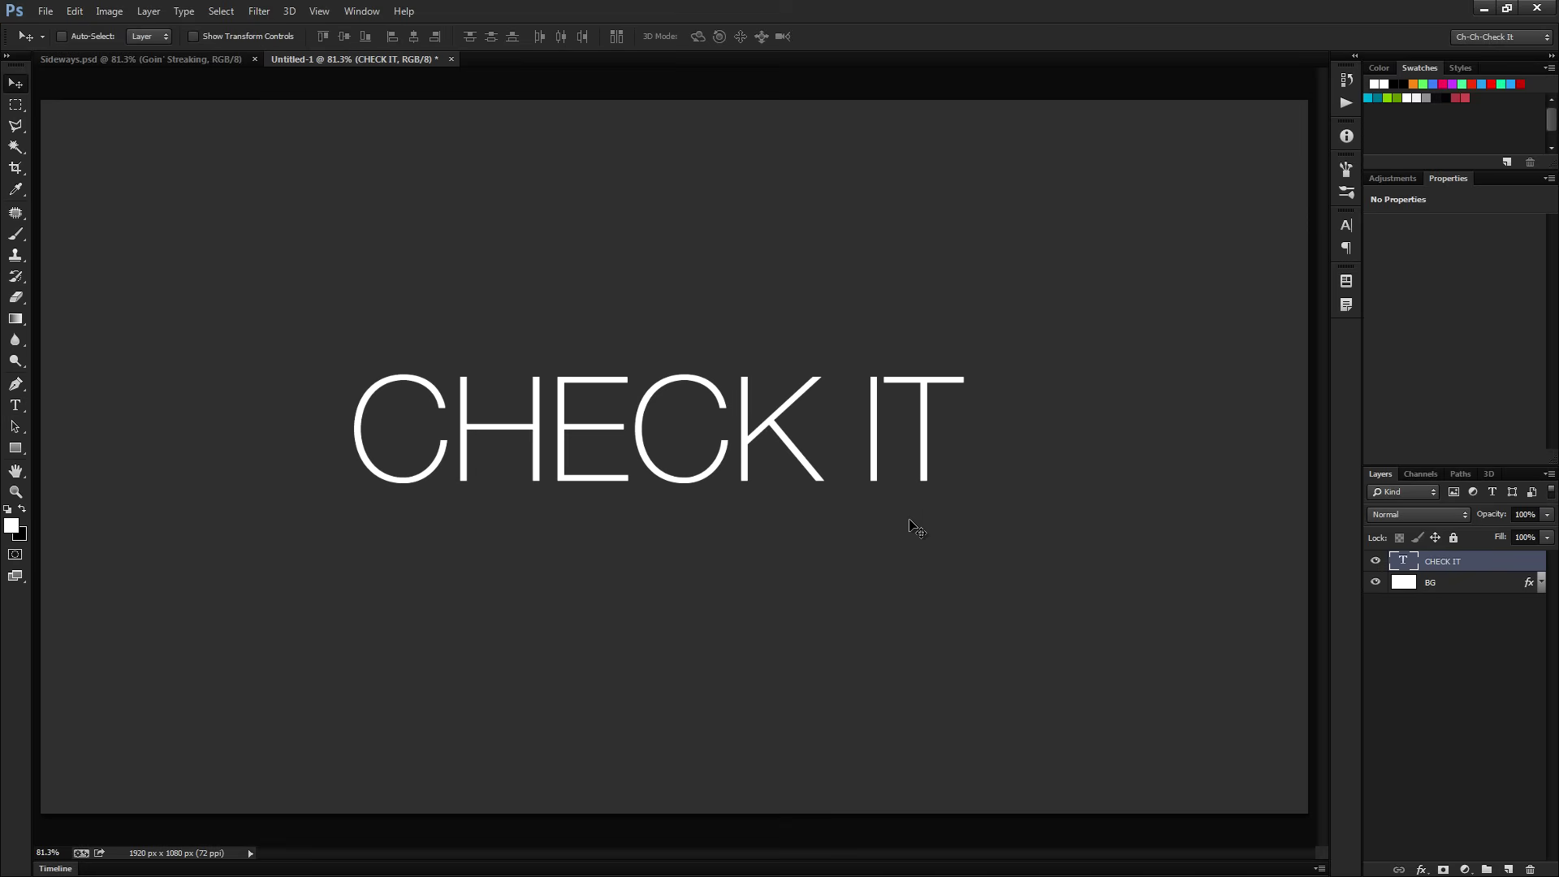
pyautogui.hotkey('ctrl', 'a')
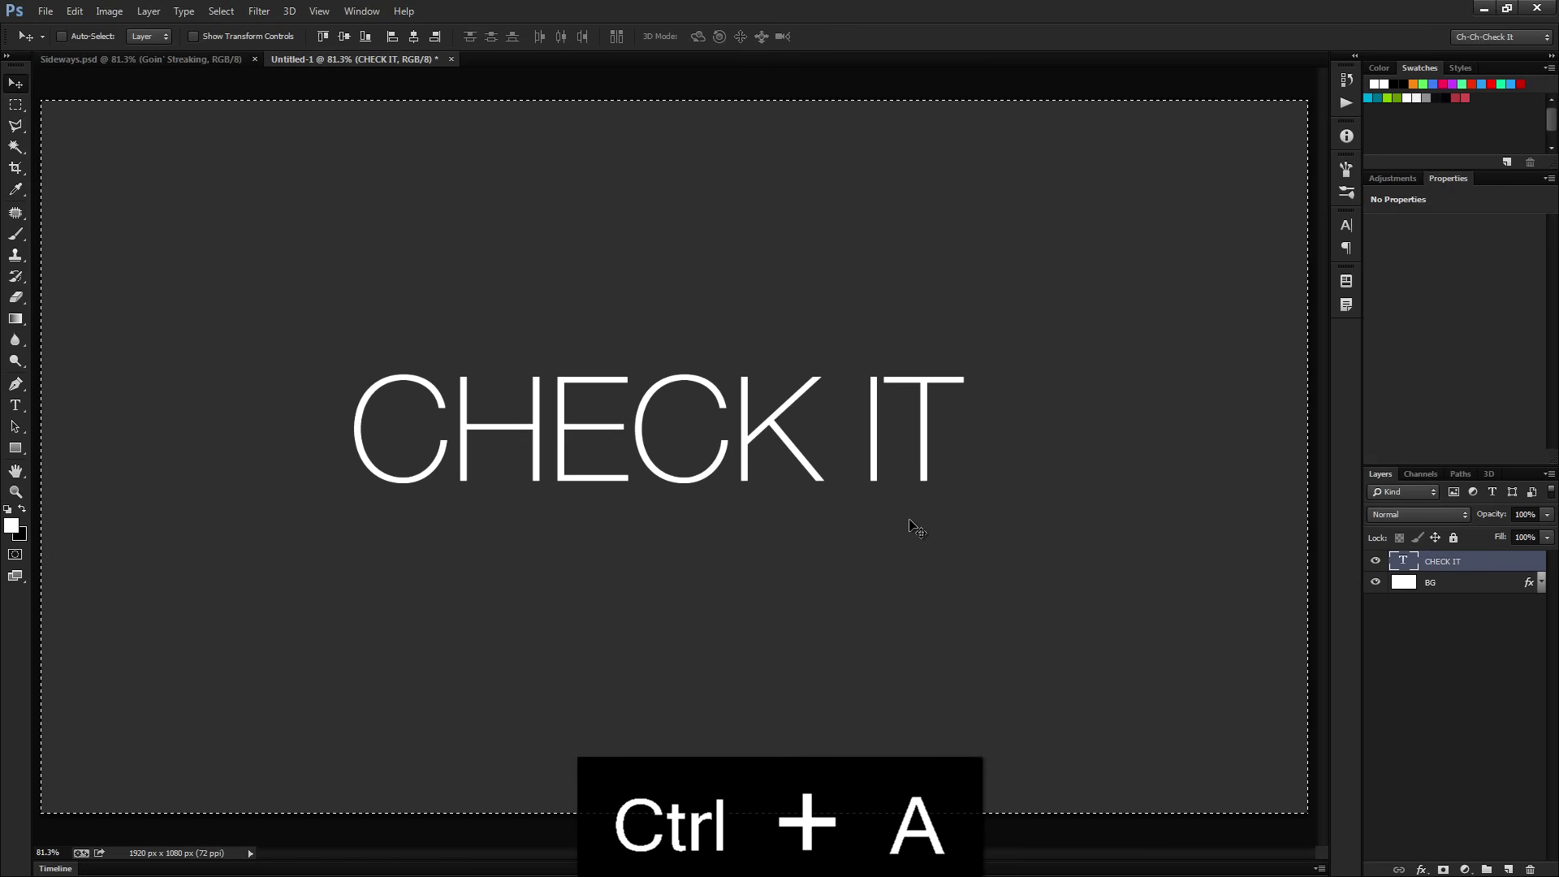
pyautogui.click(345, 37)
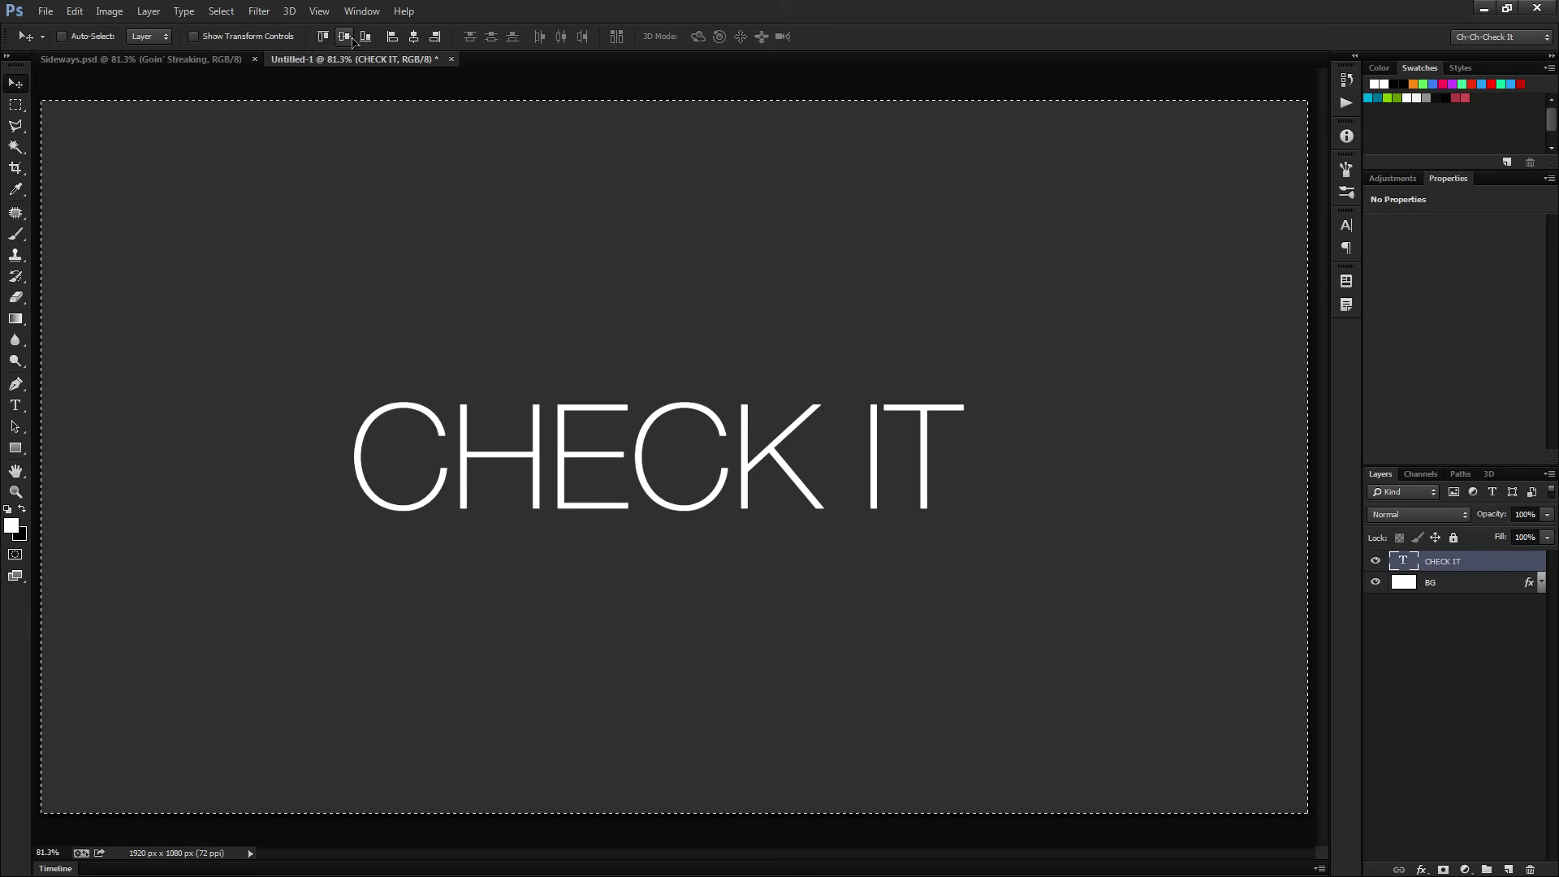
pyautogui.click(414, 37)
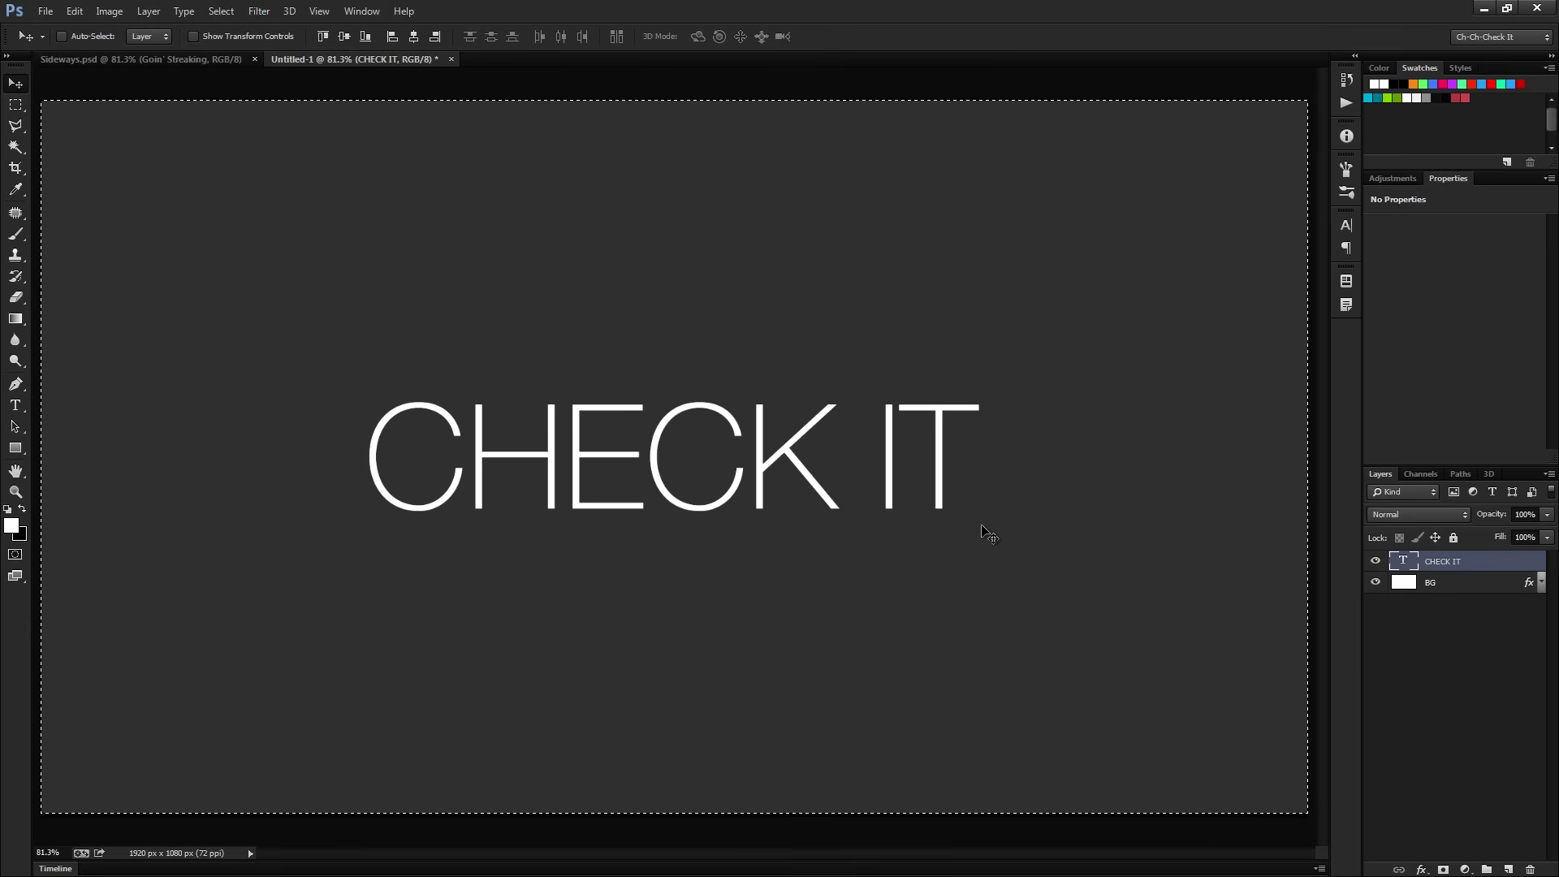
pyautogui.hotkey('ctrl', 'd')
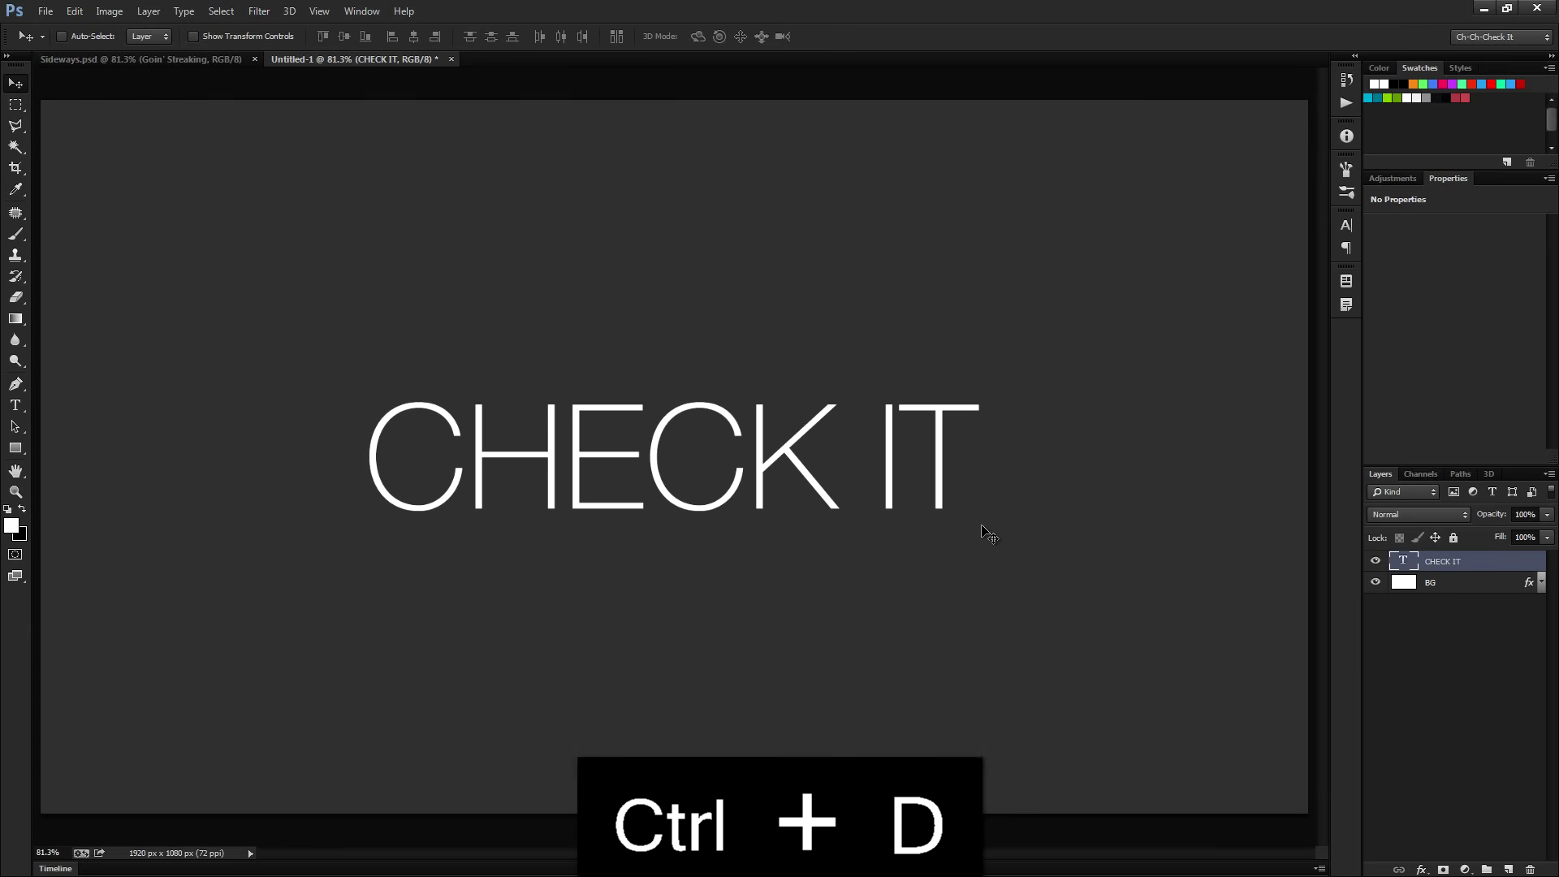
# Darken the BG layer's Color Overlay to 2e2e2e and collapse its effects list.
pyautogui.click(1543, 581)
pyautogui.doubleClick(1456, 615)
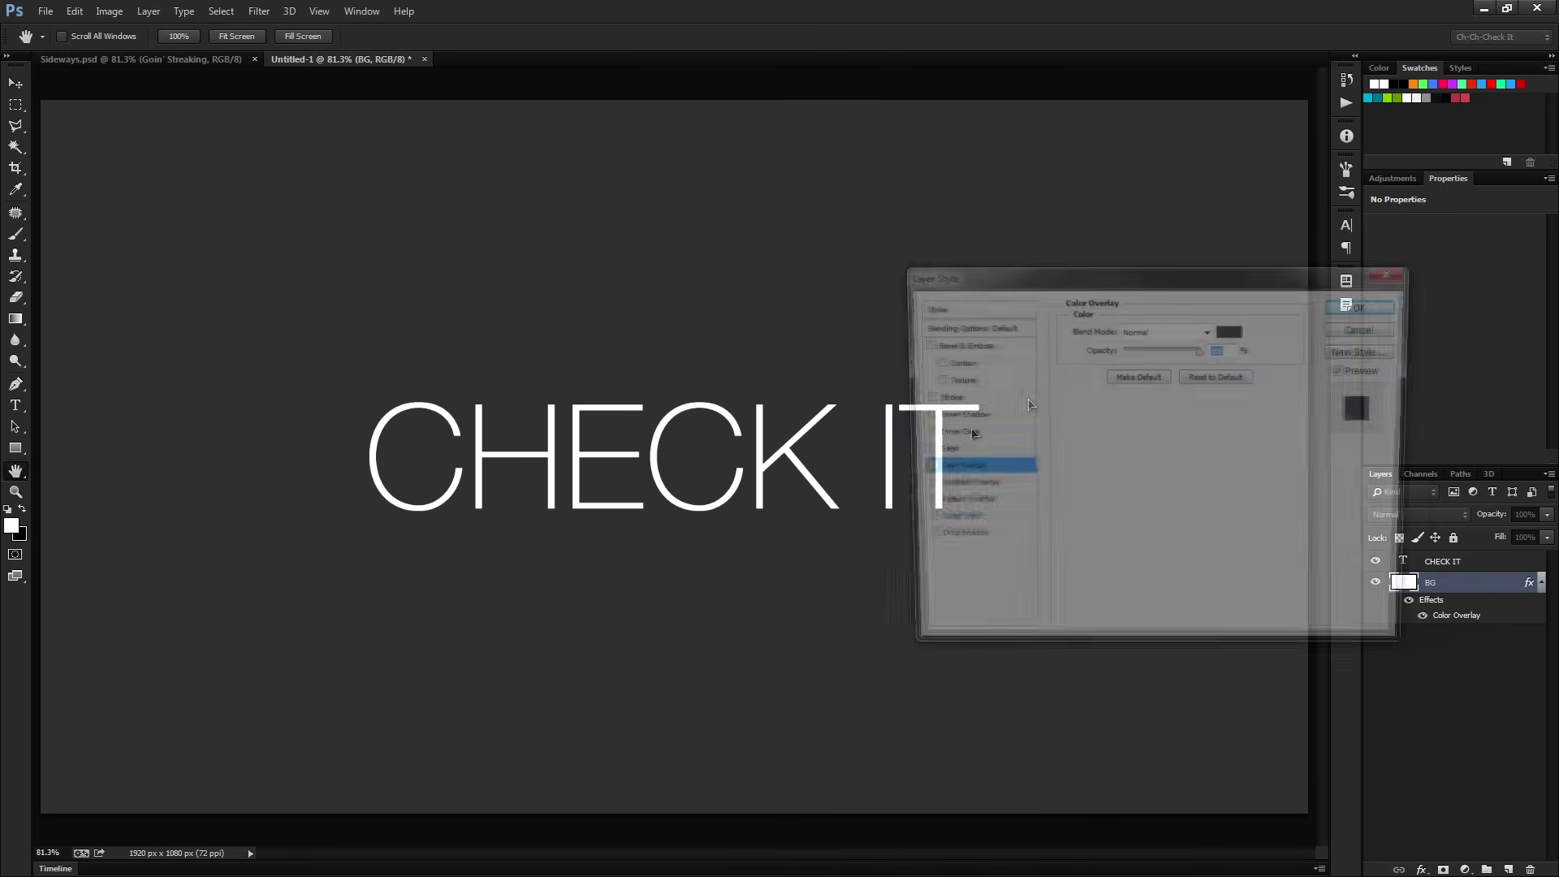
pyautogui.click(1232, 329)
pyautogui.click(656, 532)
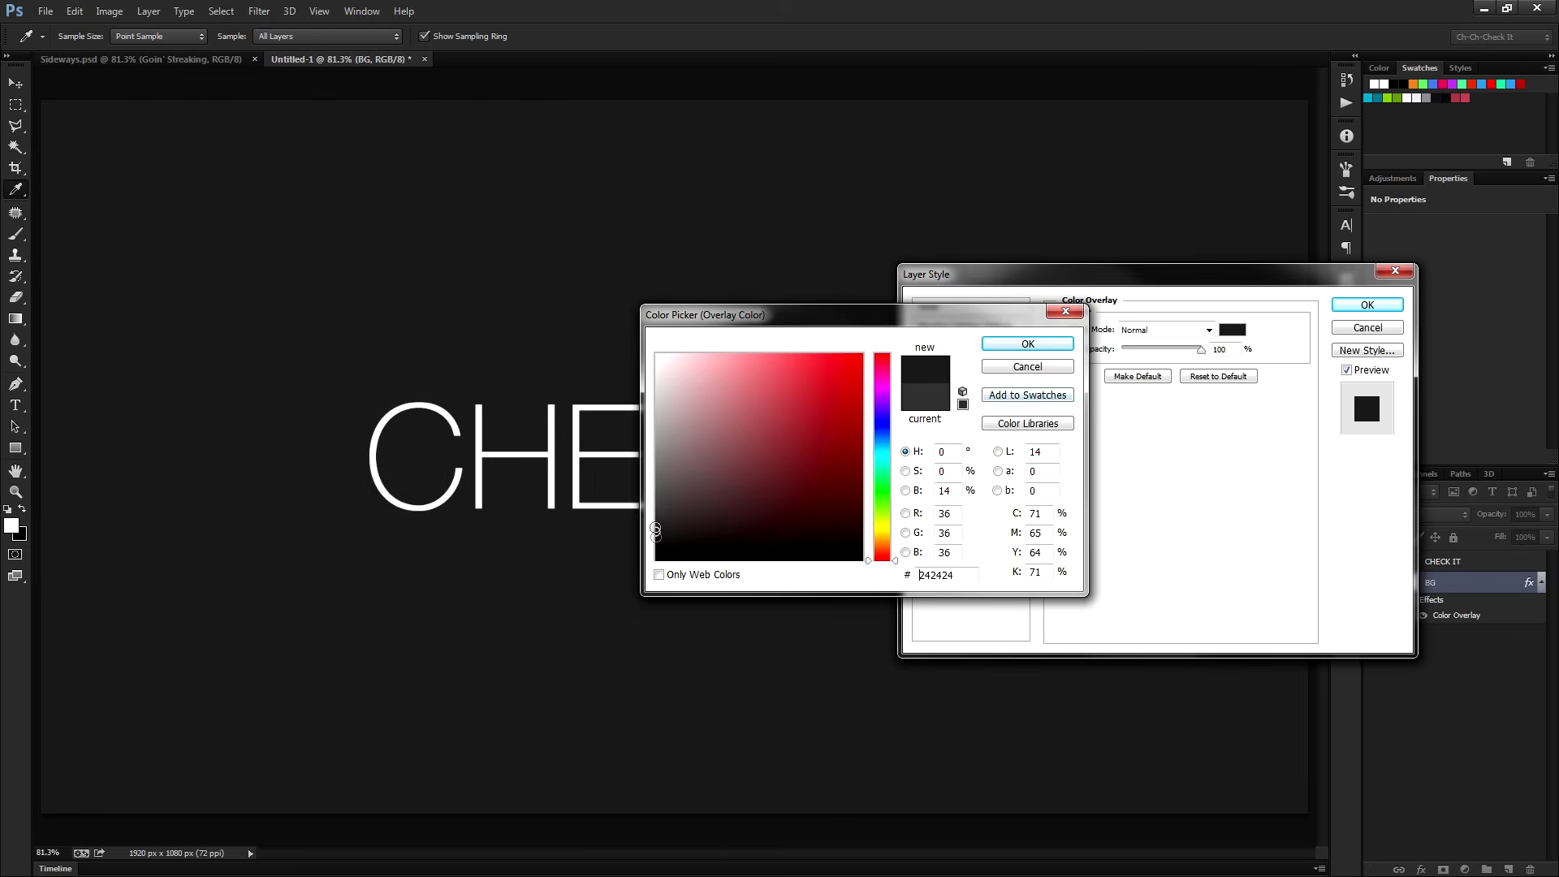
pyautogui.click(656, 523)
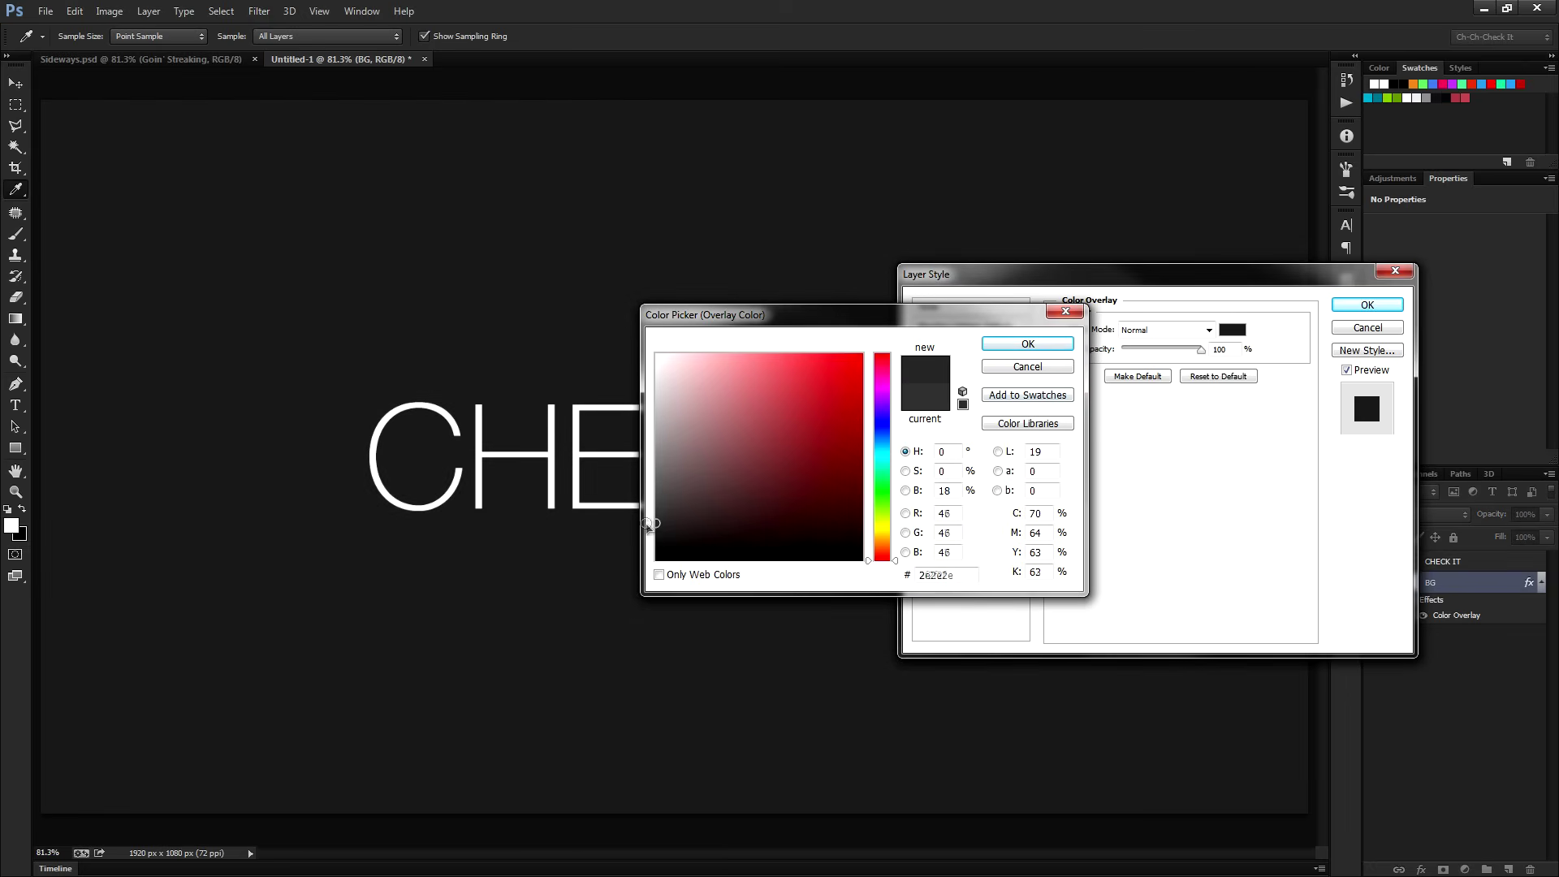
pyautogui.click(1028, 344)
pyautogui.click(1368, 304)
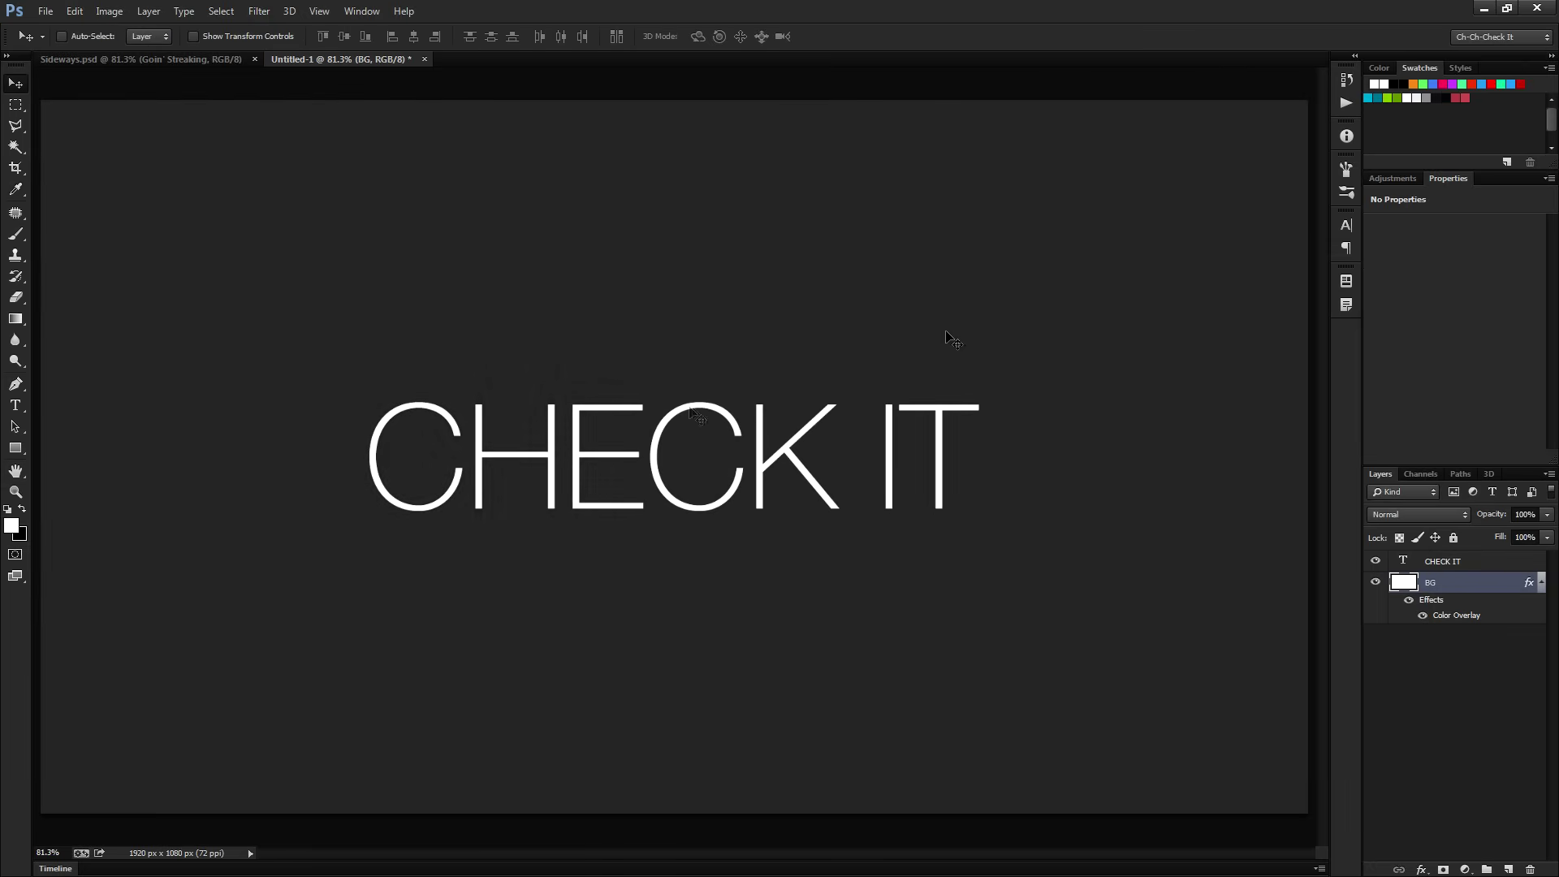
pyautogui.click(1542, 582)
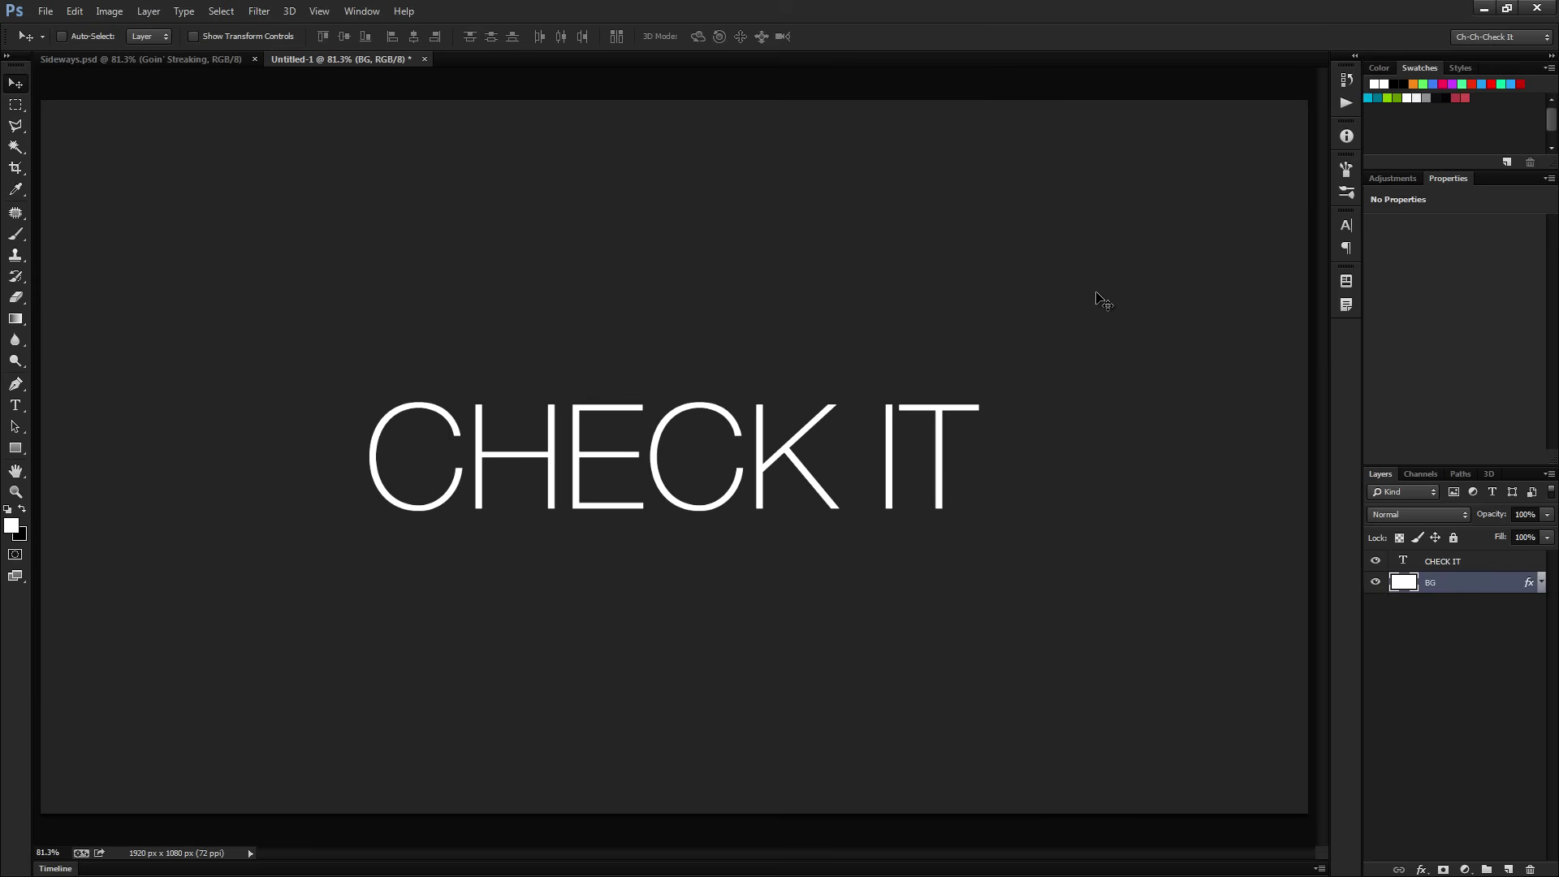
# Hide the CHECK IT text layer and ready the Rectangle tool in Shape mode with a white fill.
pyautogui.click(1451, 564)
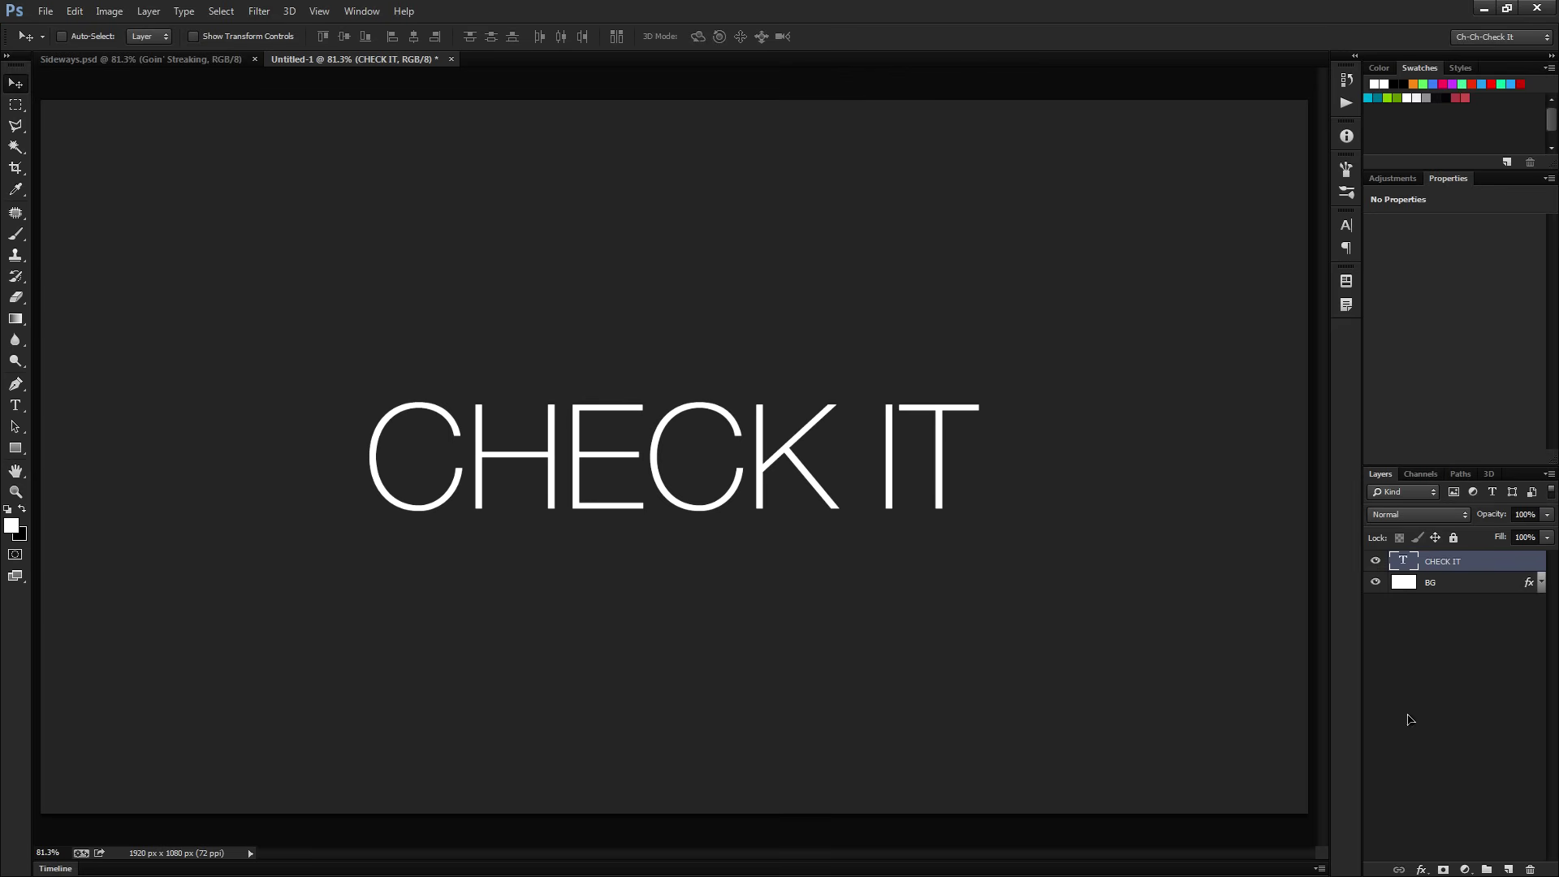
pyautogui.click(1376, 562)
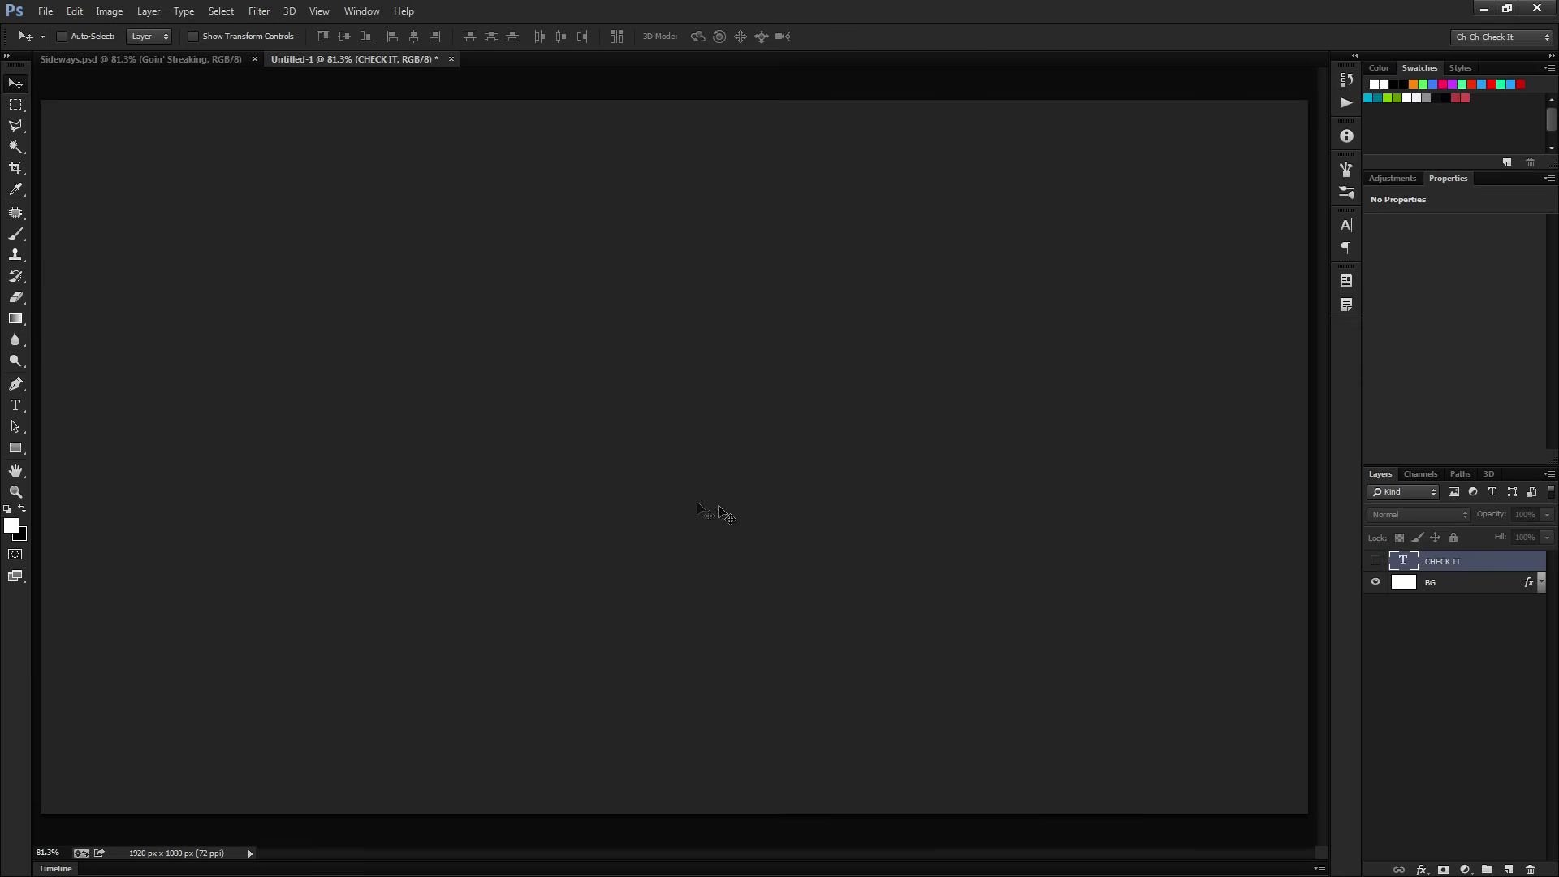
pyautogui.click(21, 449)
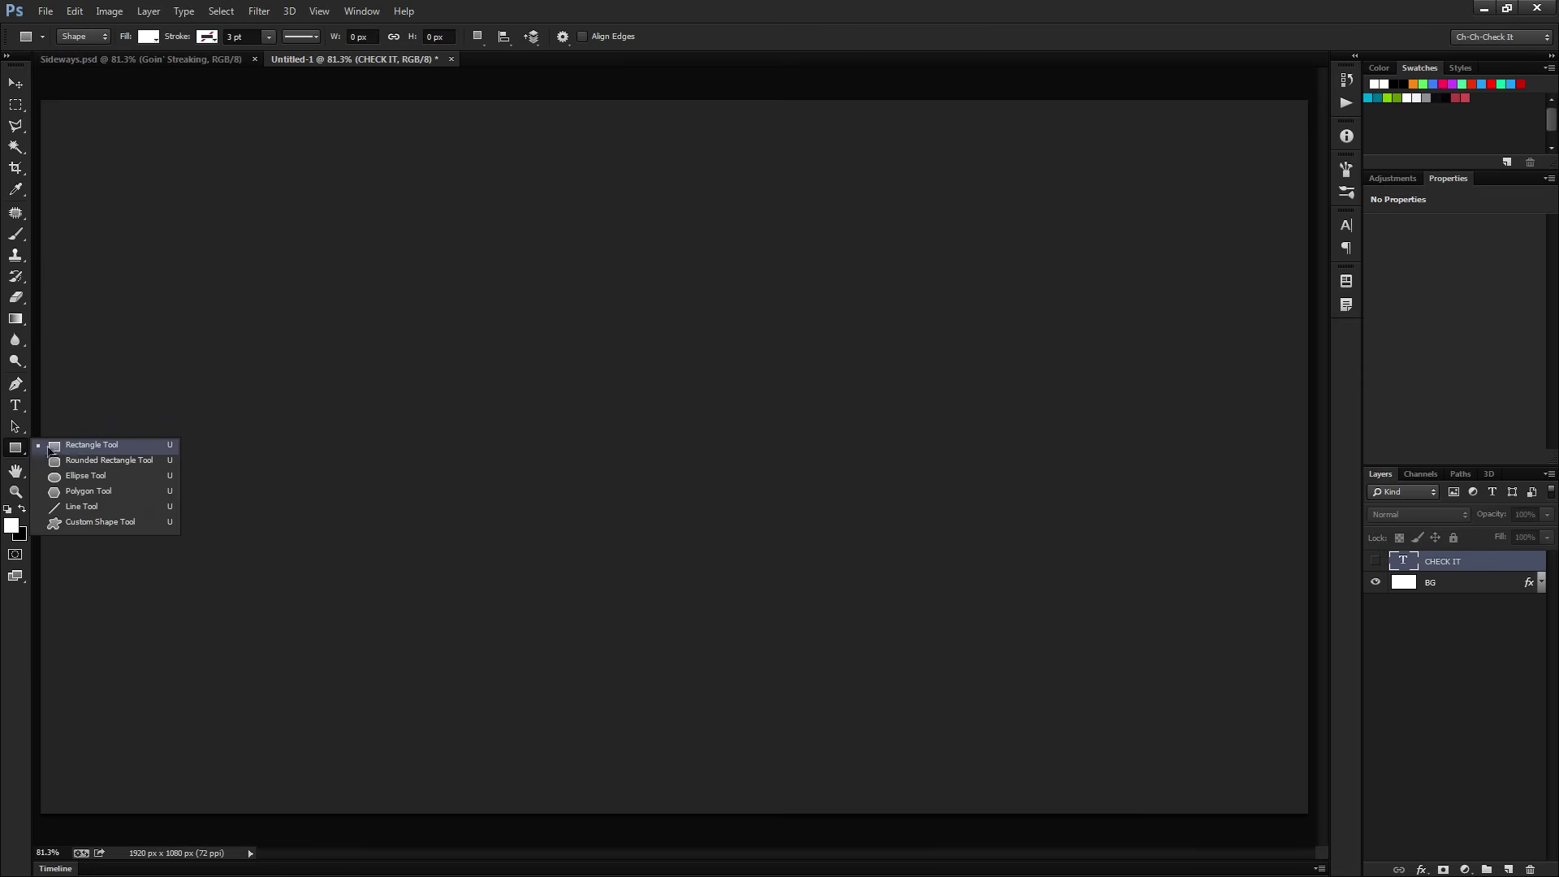
pyautogui.click(116, 448)
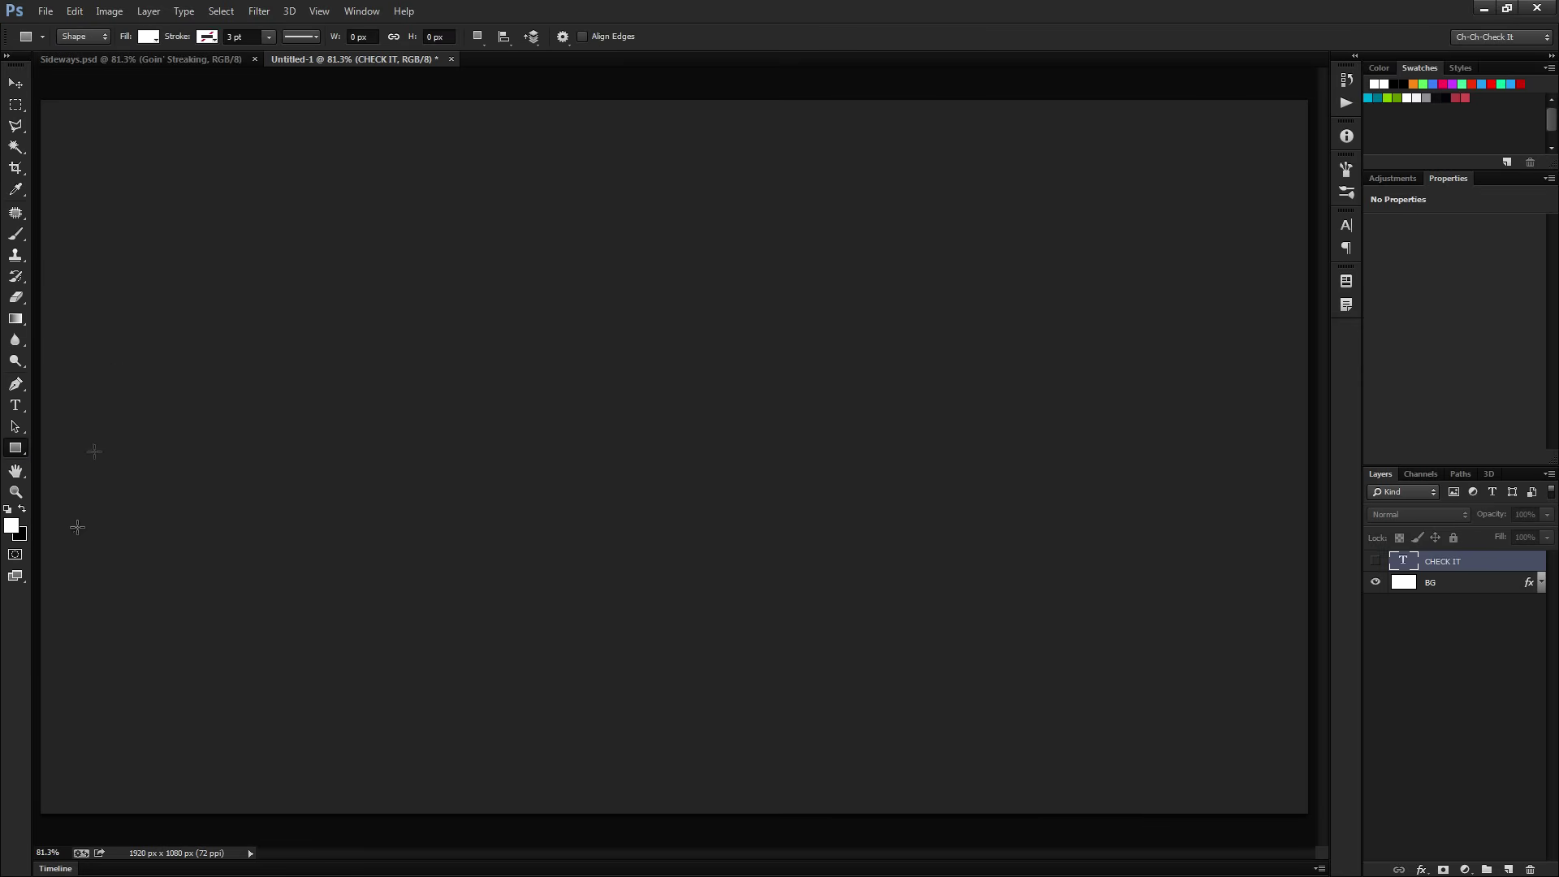
pyautogui.click(149, 36)
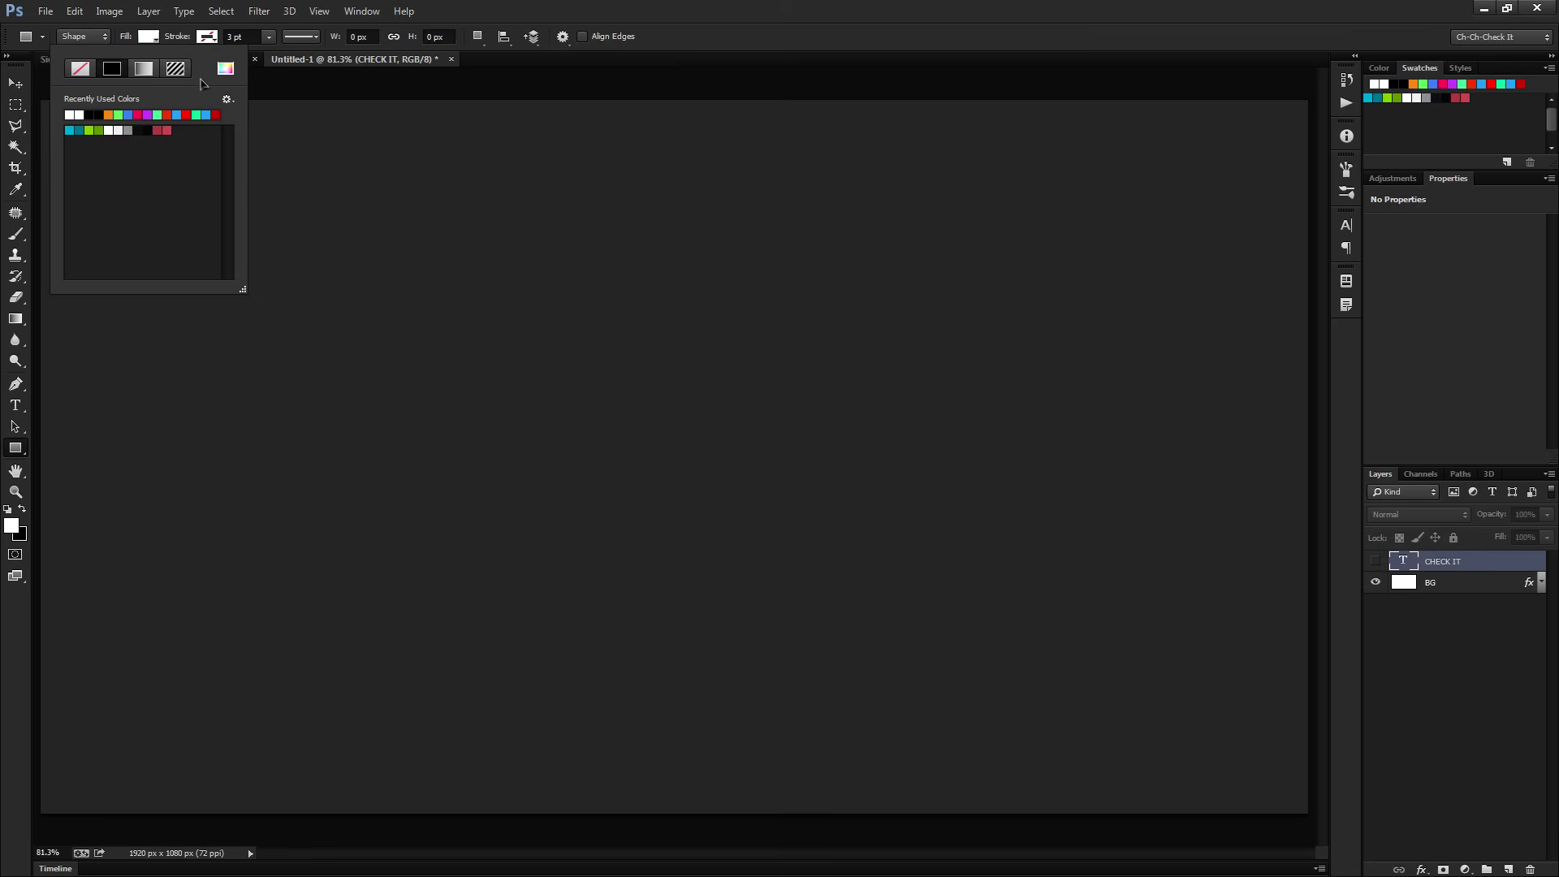
pyautogui.click(151, 41)
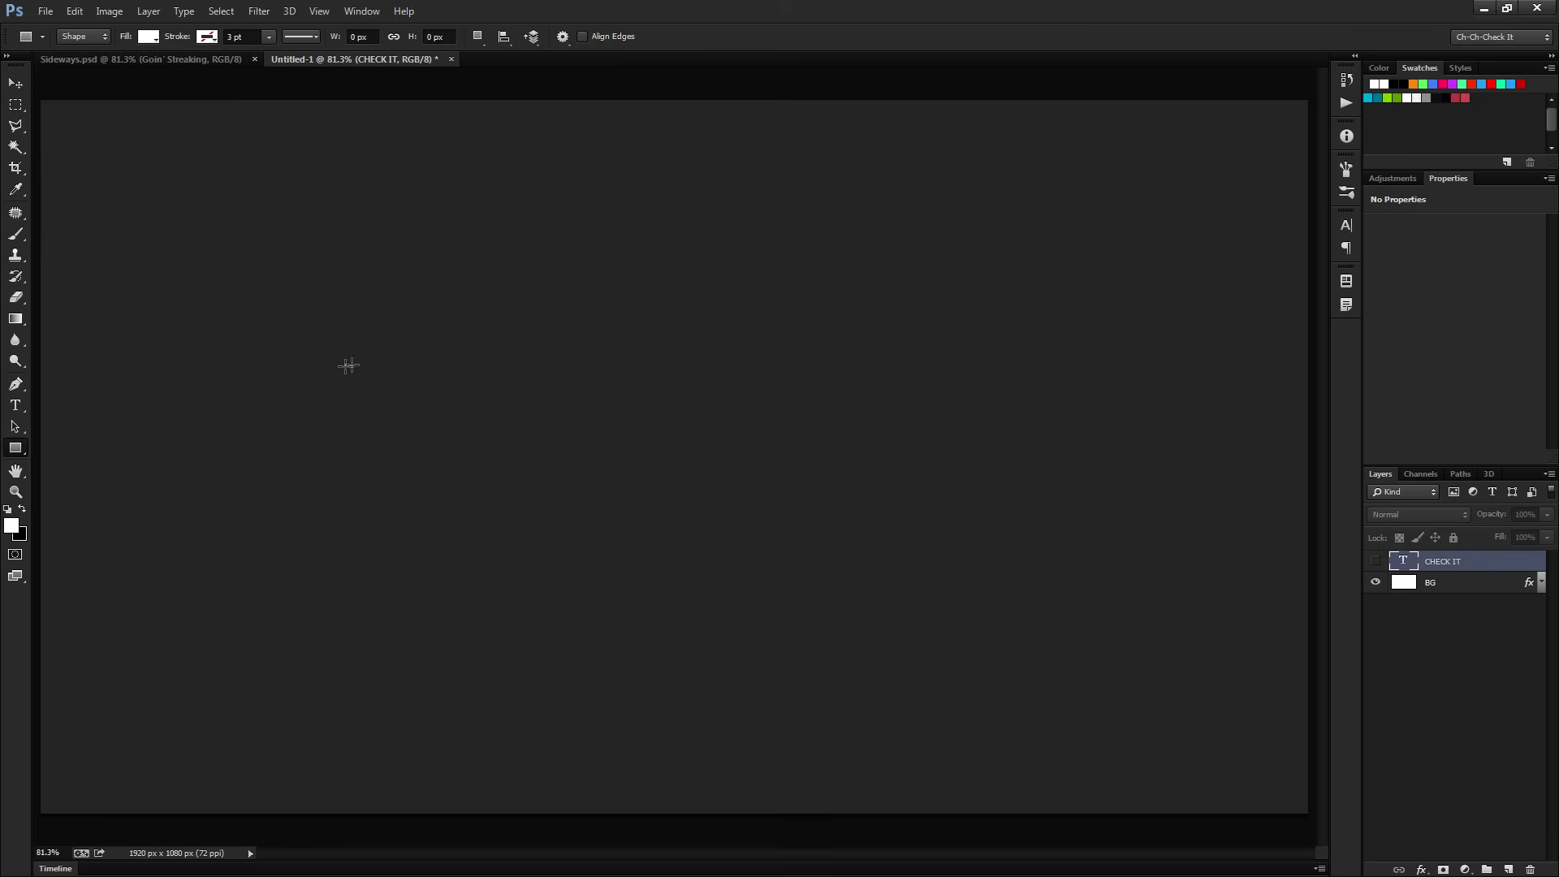
# Draw a bar about 176 x 1400 px near the canvas's left edge, overshooting top and bottom, plus a bar about 20 px wide beside it on the same layer.
pyautogui.scroll(-4, 342, 367)
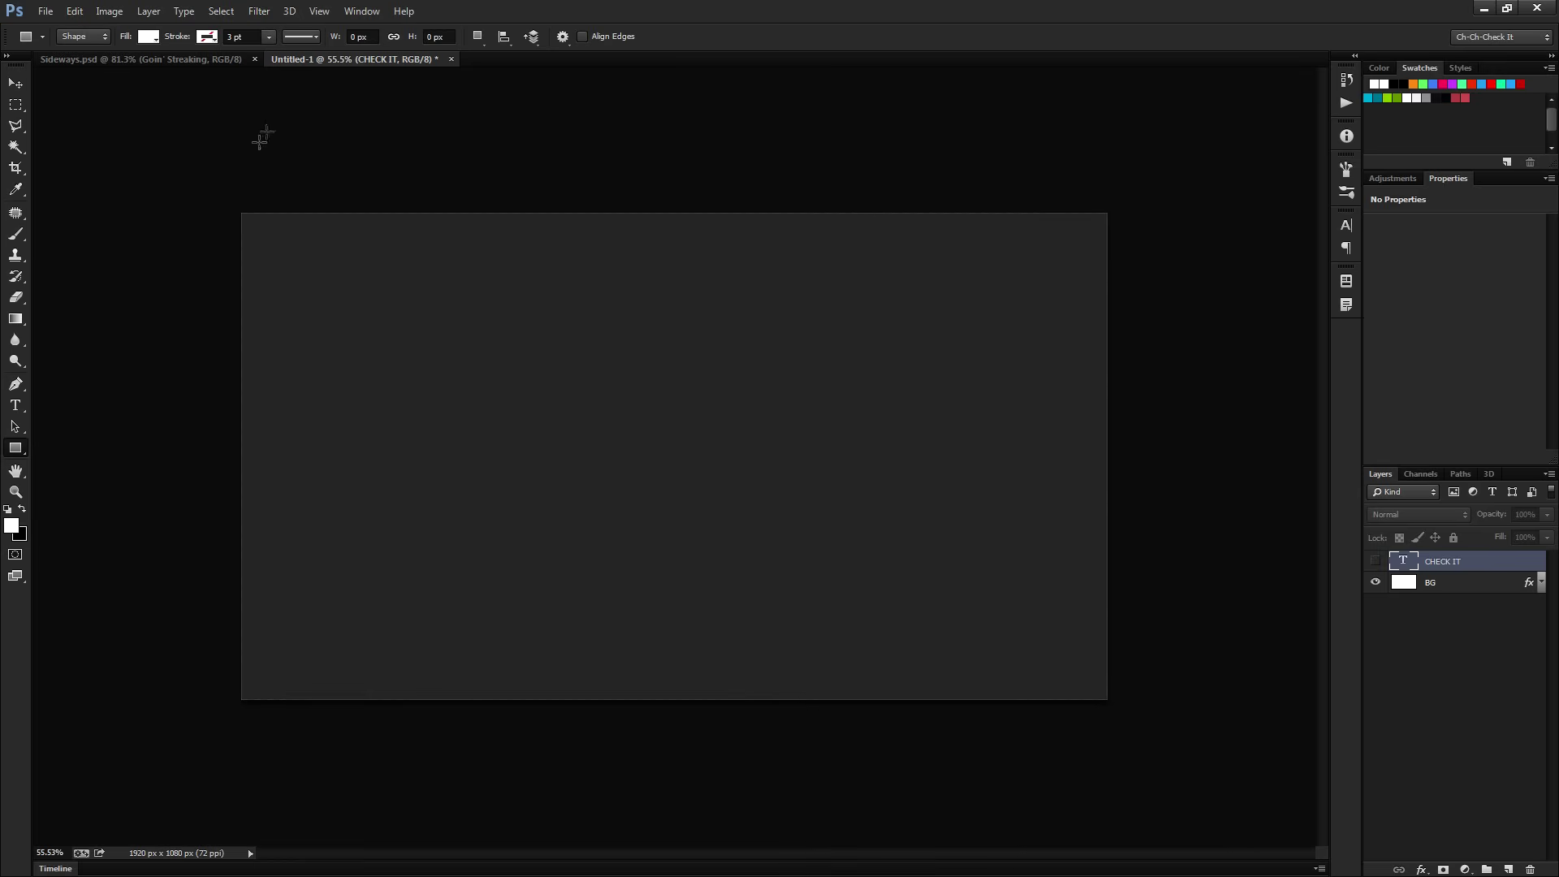
pyautogui.moveTo(250, 150); pyautogui.dragTo(328, 779)
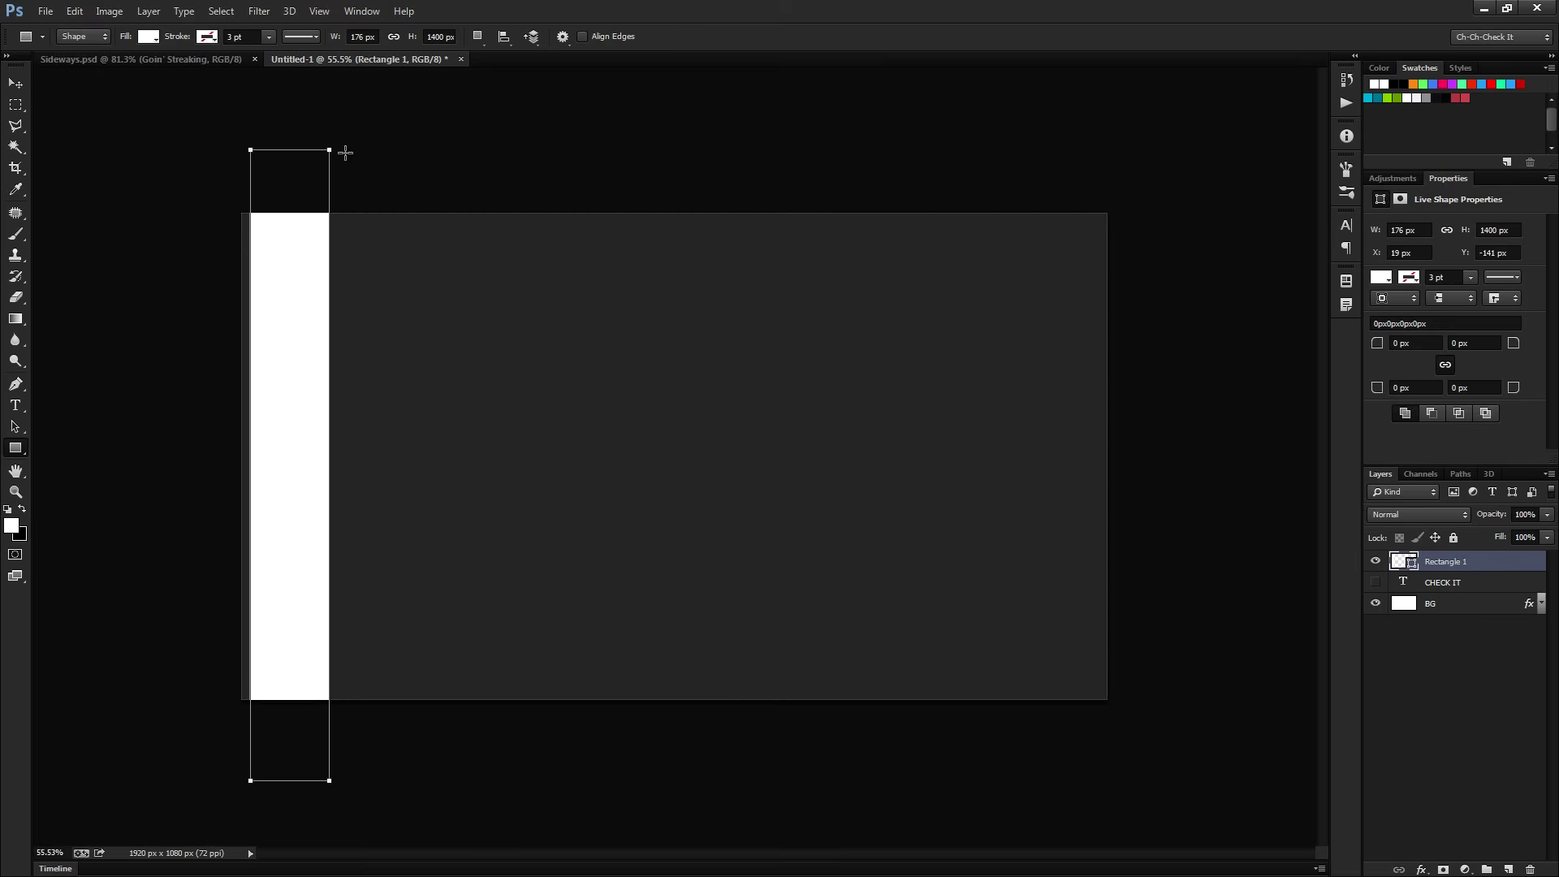
pyautogui.moveTo(338, 152); pyautogui.dragTo(347, 782)
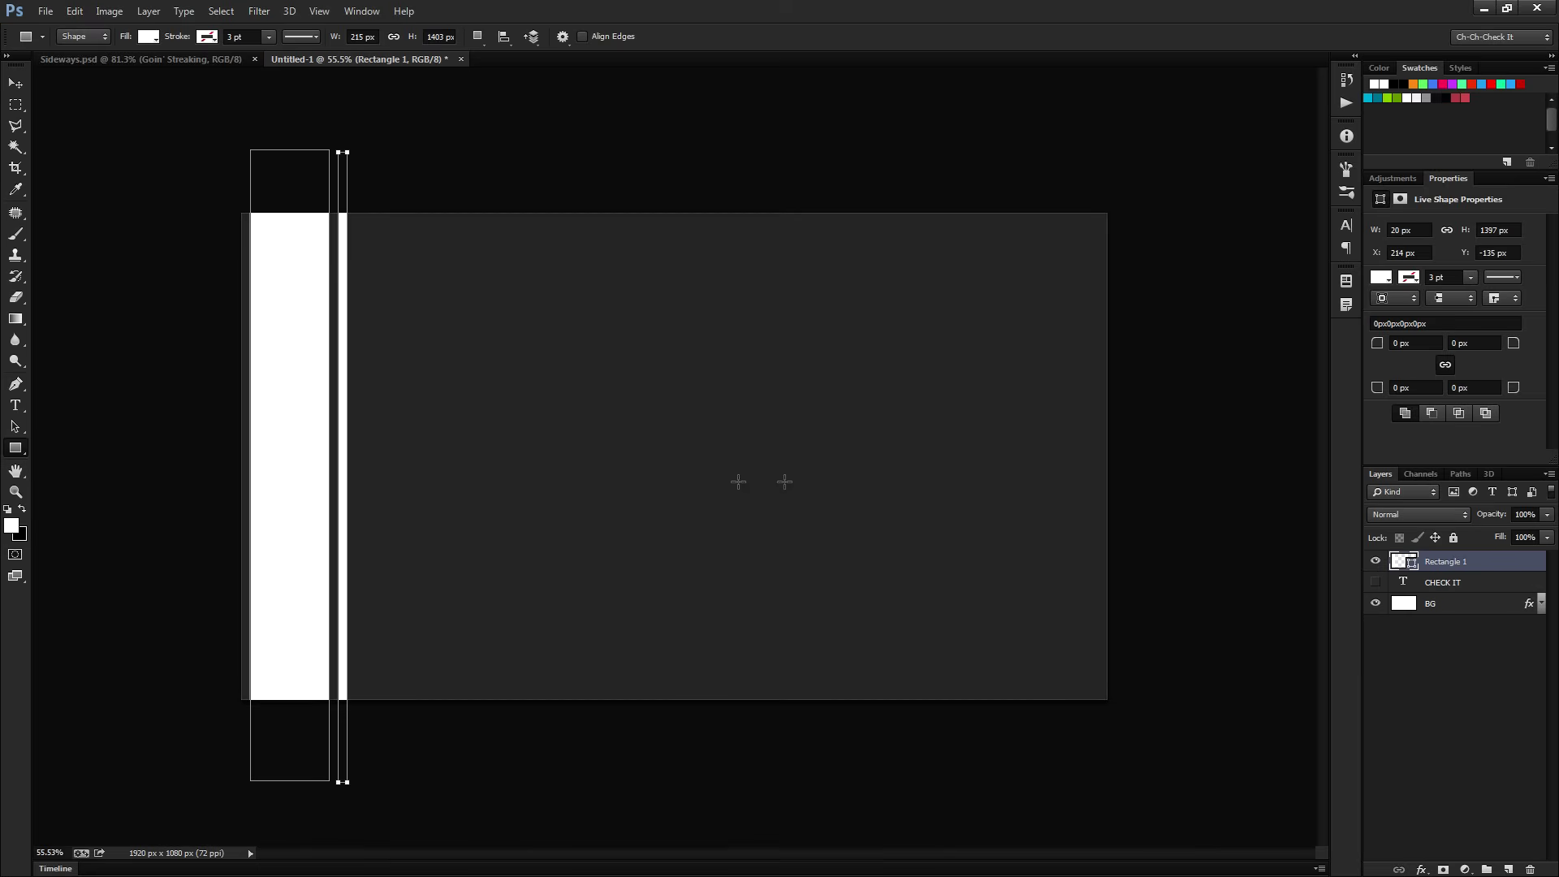
pyautogui.moveTo(360, 157)
pyautogui.mouseDown()
pyautogui.moveTo(405, 448)
pyautogui.moveTo(416, 774)
pyautogui.mouseUp()
pyautogui.moveTo(440, 163)
pyautogui.mouseDown()
pyautogui.moveTo(598, 780)
pyautogui.moveTo(588, 747)
pyautogui.mouseUp()
pyautogui.moveTo(617, 168); pyautogui.dragTo(640, 756)
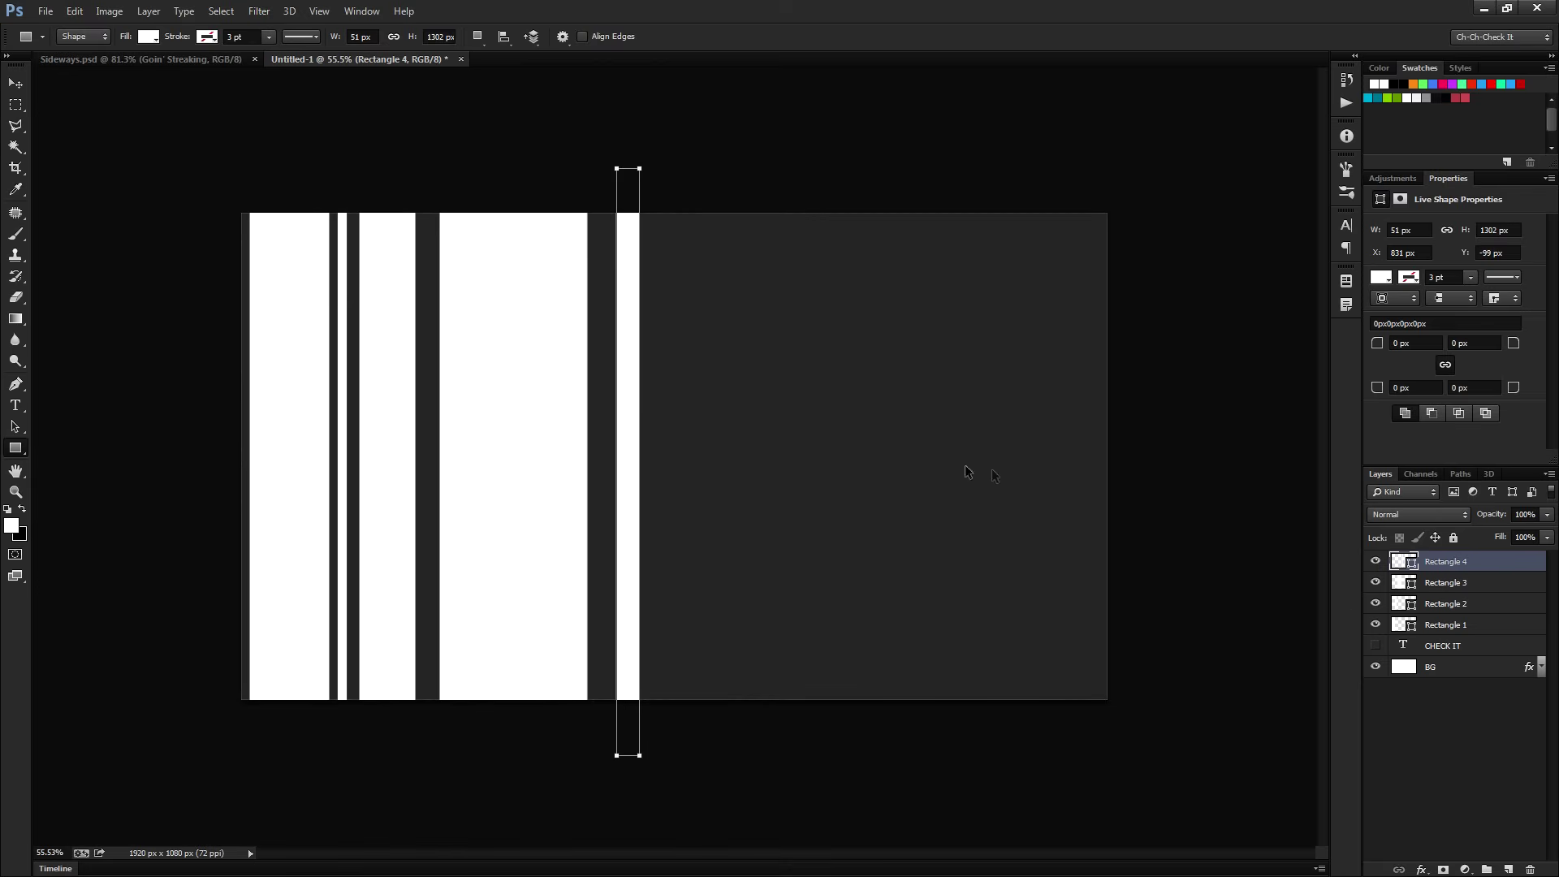
pyautogui.hotkey('ctrl', 'alt', 'z')
pyautogui.hotkey('ctrl', 'alt', 'z')
pyautogui.hotkey('ctrl', 'alt', 'z')
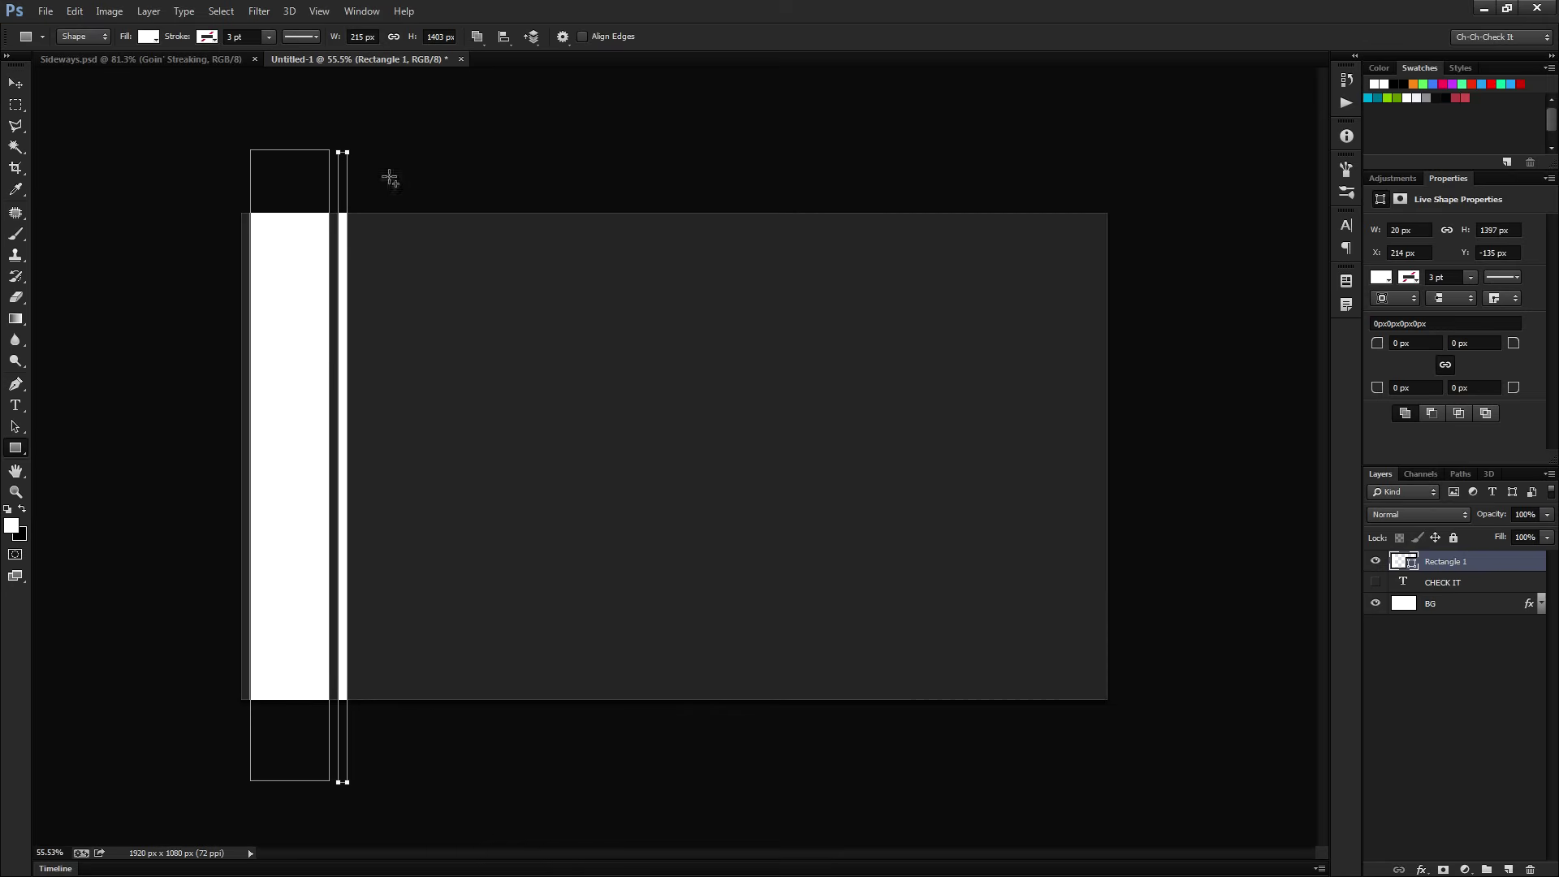
# Add five more tall bars to the same shape layer, rightwards across the canvas's left half, including ones about 9, 124 and 21 px wide.
pyautogui.moveTo(354, 152); pyautogui.dragTo(360, 786)
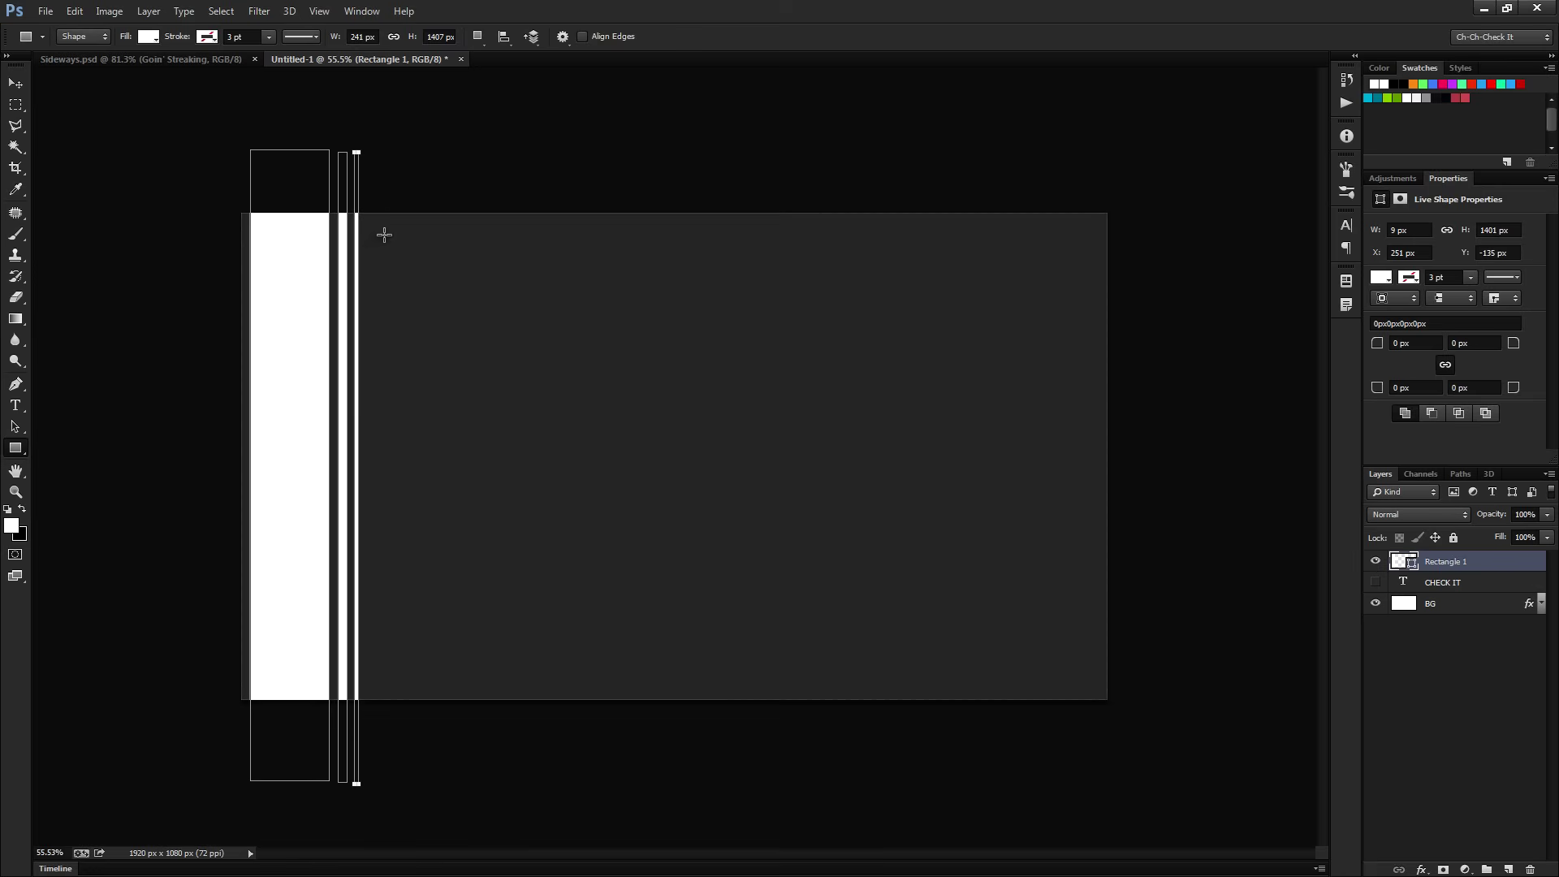
pyautogui.moveTo(389, 149); pyautogui.dragTo(445, 778)
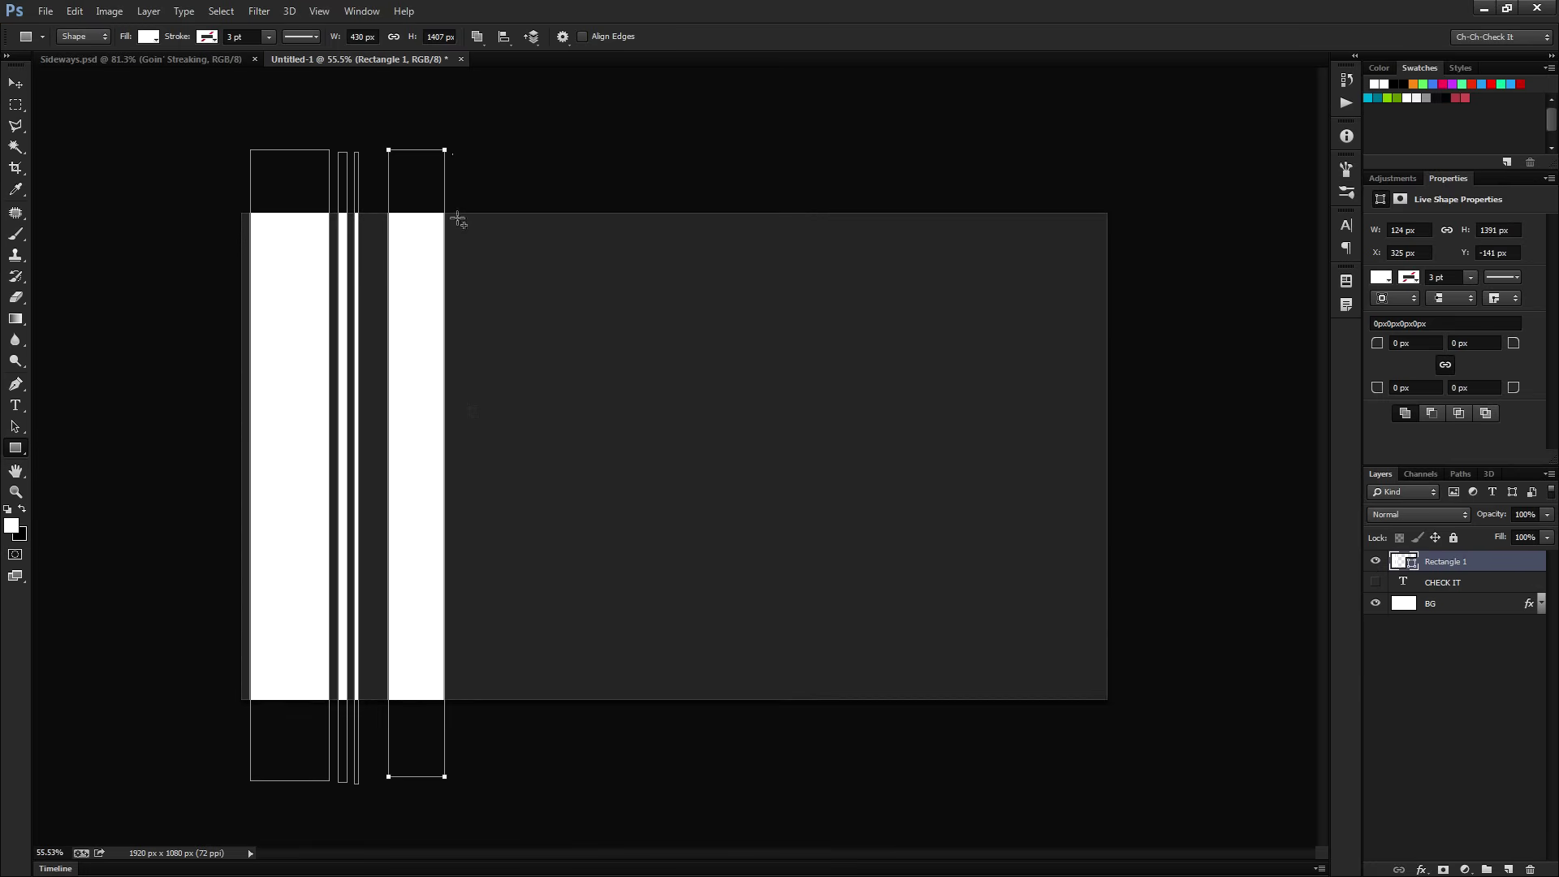
pyautogui.moveTo(451, 153); pyautogui.dragTo(462, 777)
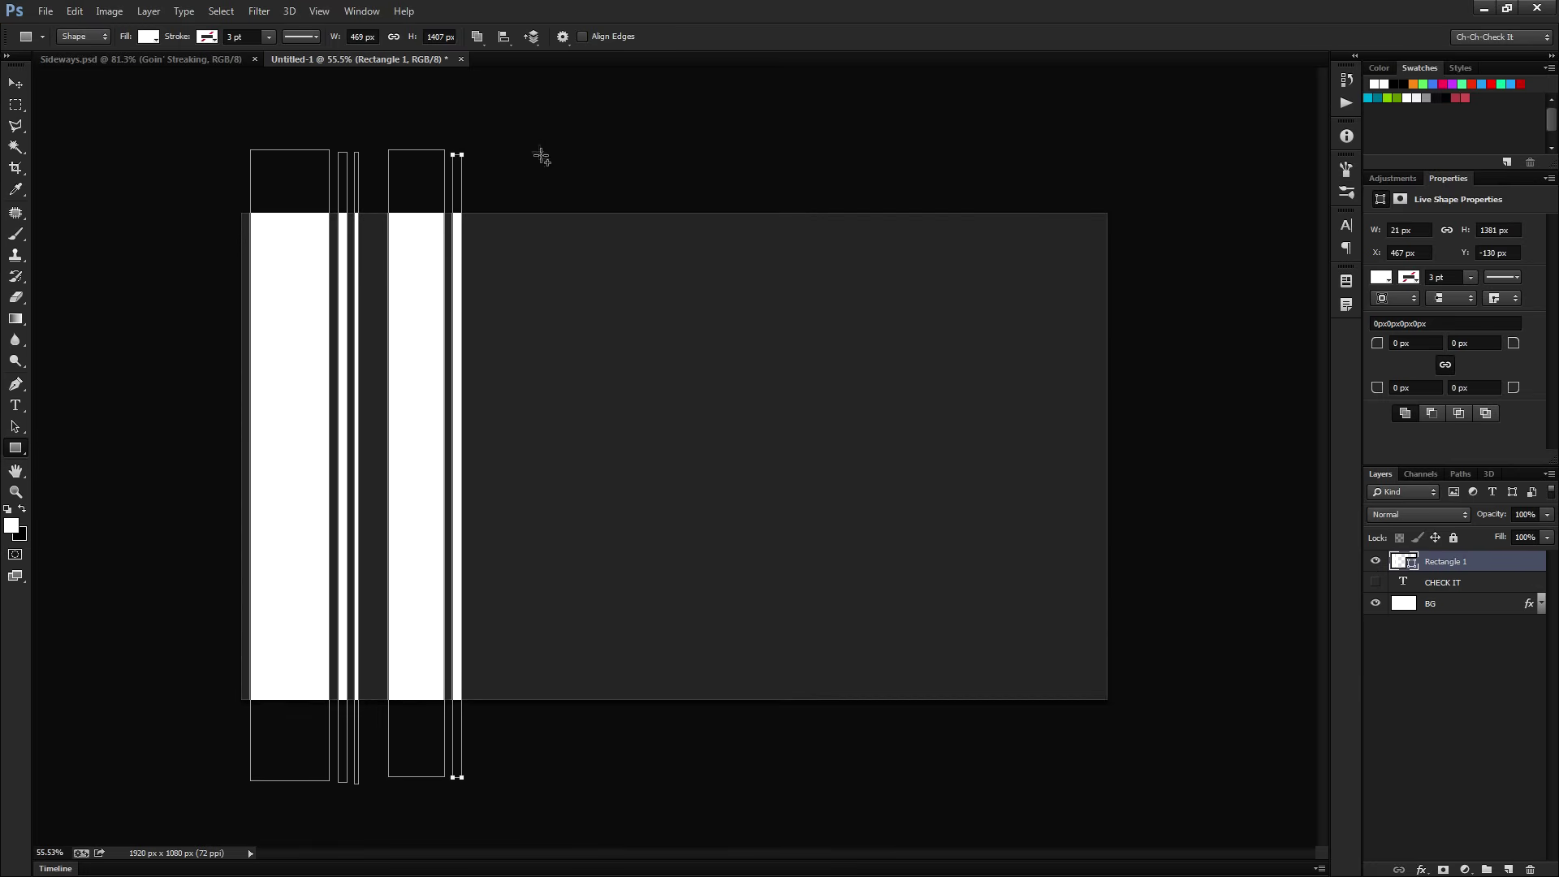
pyautogui.moveTo(496, 156); pyautogui.dragTo(492, 778)
pyautogui.moveTo(511, 159); pyautogui.dragTo(521, 780)
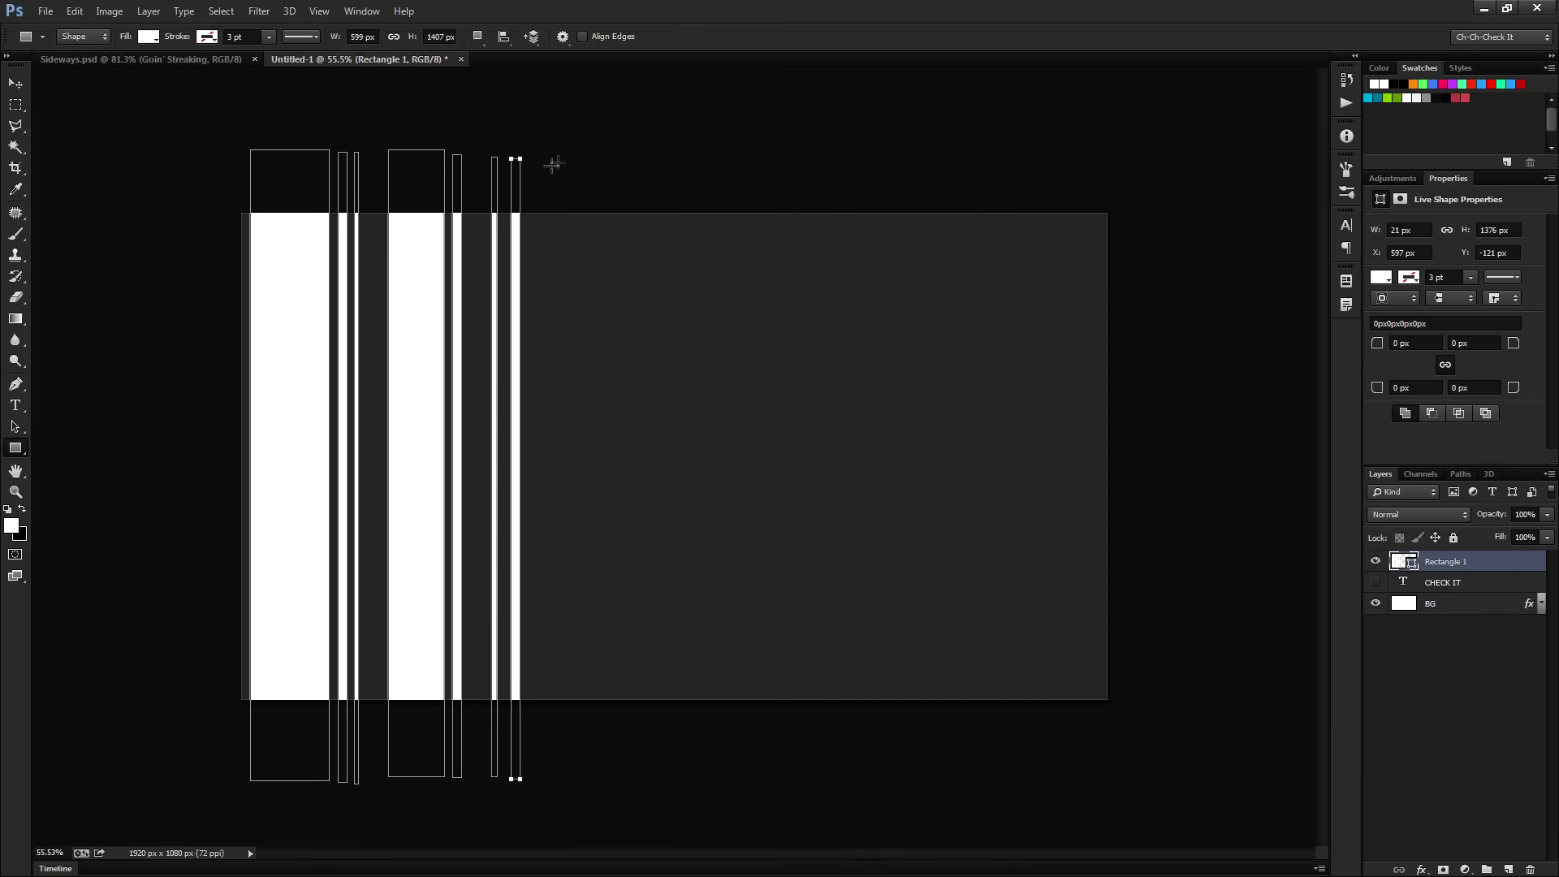
# Continue the shape layer past the canvas centre with two wide bars, two thin ones, a medium bar and one about 26 px wide.
pyautogui.moveTo(586, 151); pyautogui.dragTo(644, 795)
pyautogui.moveTo(661, 151); pyautogui.dragTo(750, 791)
pyautogui.moveTo(762, 153); pyautogui.dragTo(768, 797)
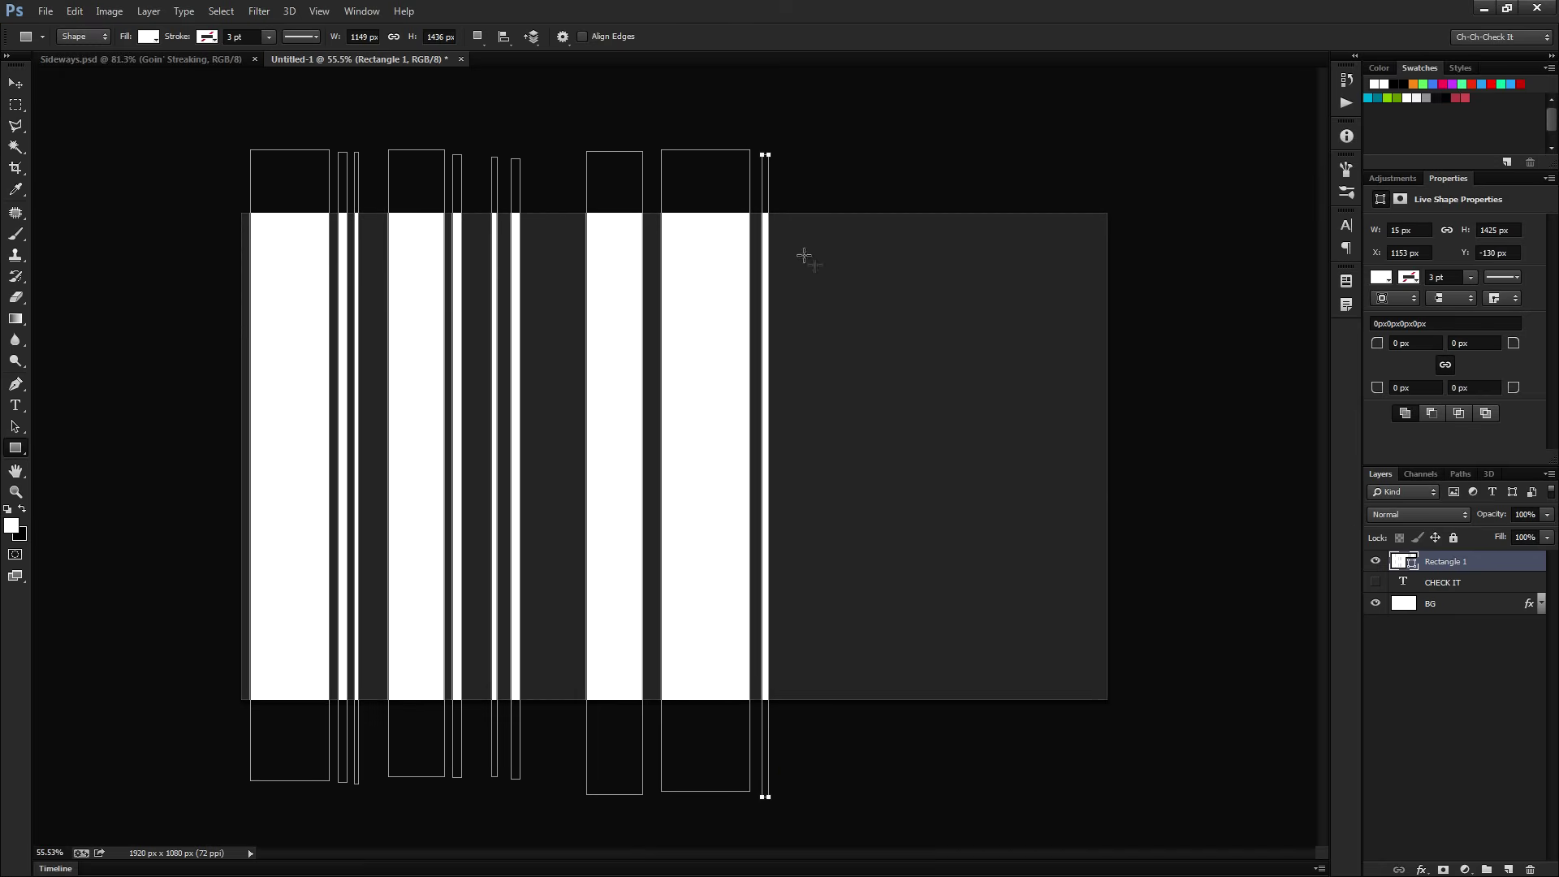
pyautogui.moveTo(782, 153); pyautogui.dragTo(783, 796)
pyautogui.moveTo(828, 155); pyautogui.dragTo(864, 785)
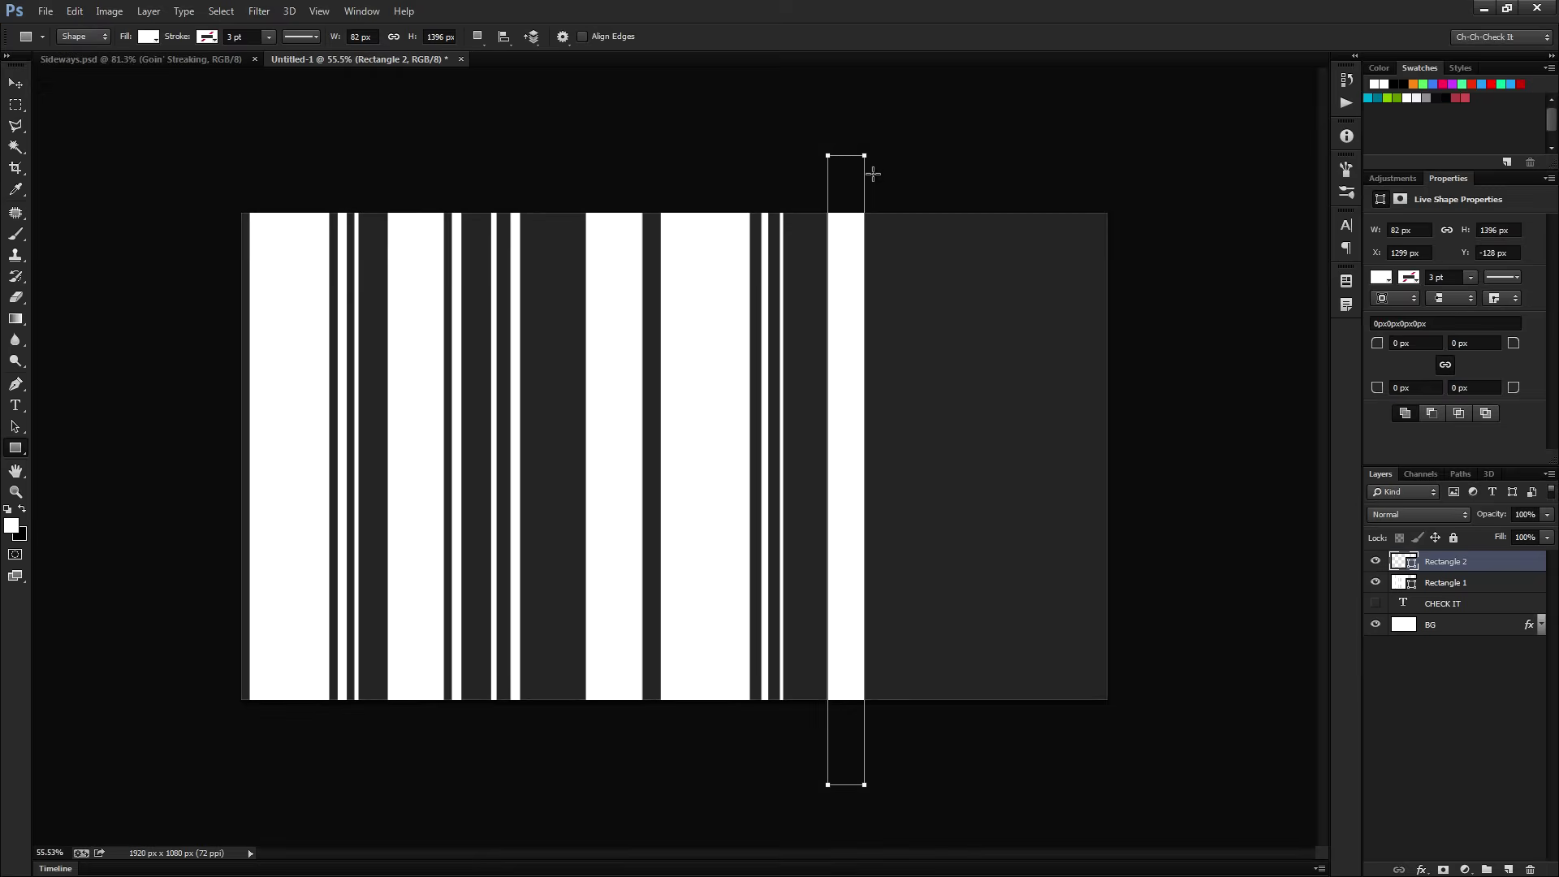
pyautogui.hotkey('ctrl', 'z')
pyautogui.moveTo(821, 151); pyautogui.dragTo(862, 797)
pyautogui.moveTo(875, 155); pyautogui.dragTo(887, 801)
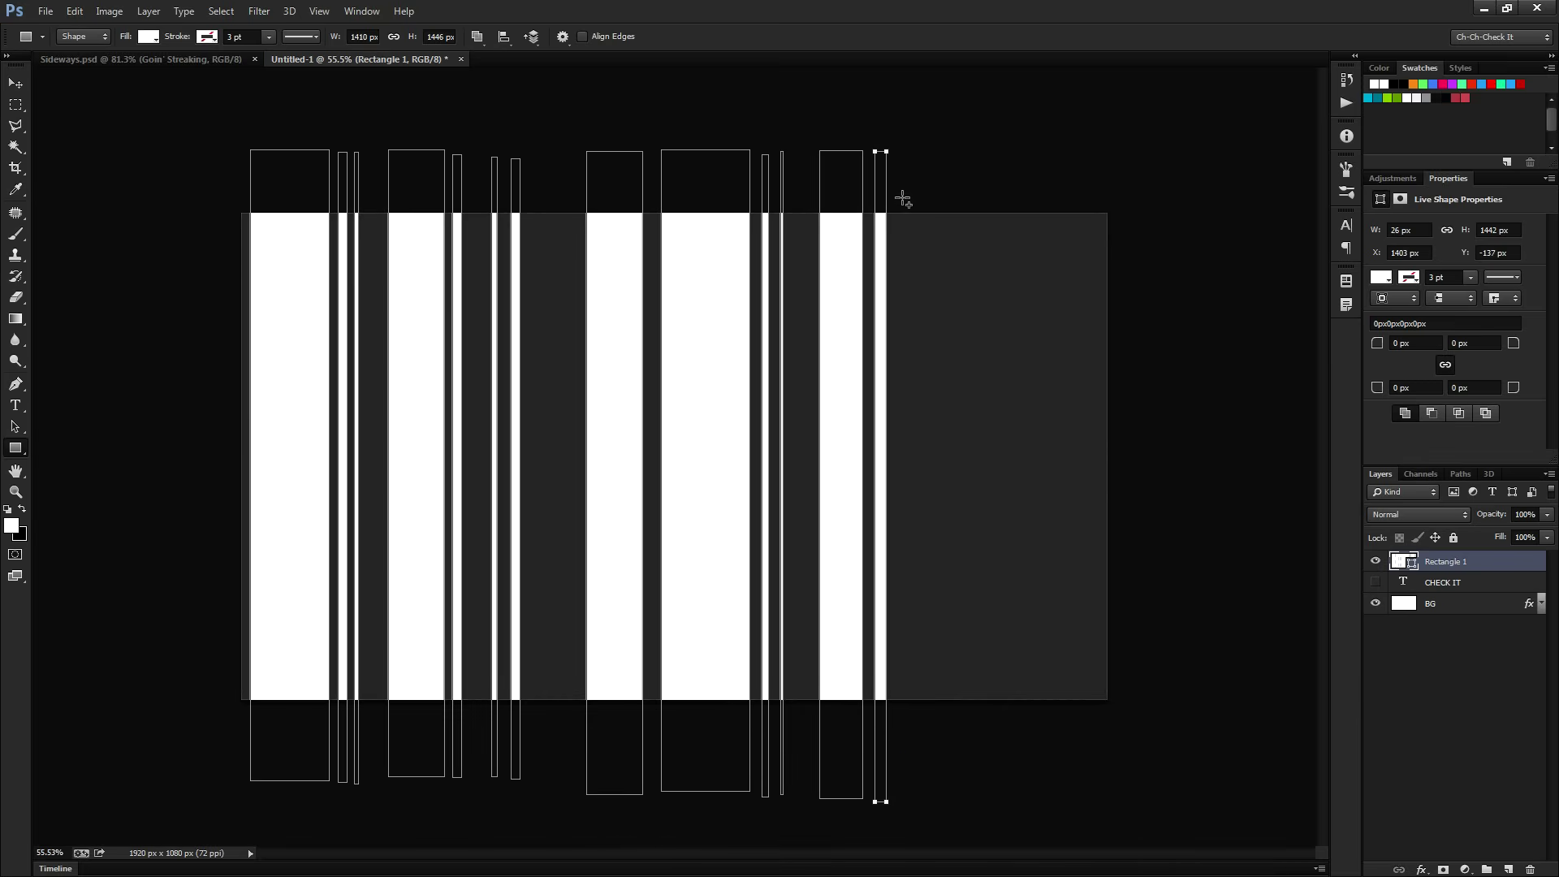
# Fill the canvas's right side with a wide bar, four thin bars and a bar about 180 px wide overhanging the right edge, all on the same layer.
pyautogui.moveTo(923, 154); pyautogui.dragTo(992, 800)
pyautogui.moveTo(1003, 156); pyautogui.dragTo(1013, 803)
pyautogui.moveTo(1023, 154); pyautogui.dragTo(1028, 801)
pyautogui.moveTo(1064, 160); pyautogui.dragTo(1064, 805)
pyautogui.moveTo(1078, 160); pyautogui.dragTo(1080, 801)
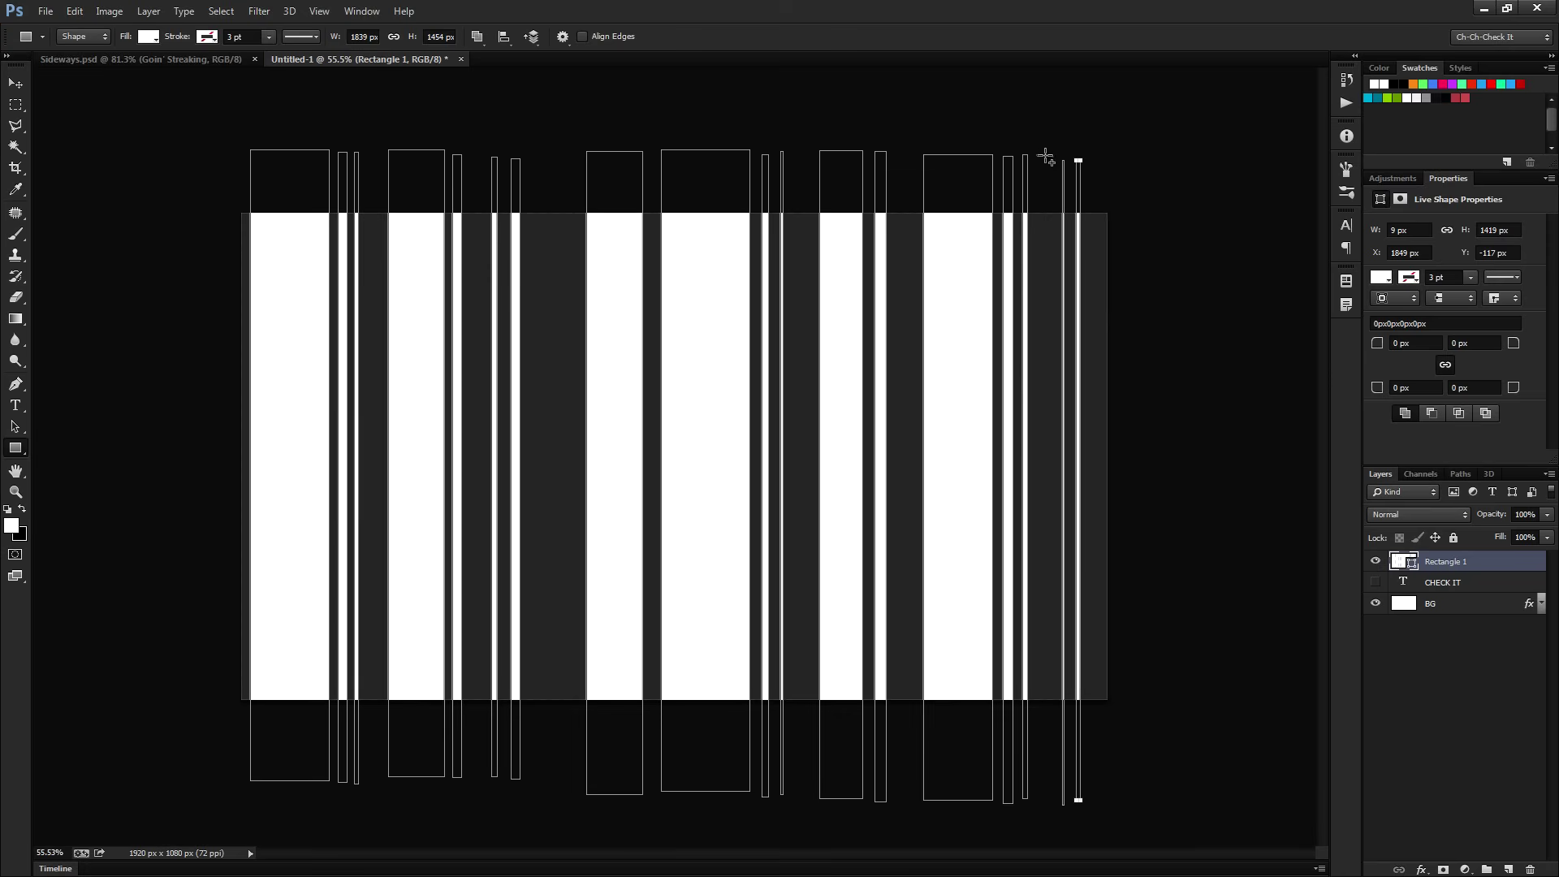
pyautogui.moveTo(1096, 170); pyautogui.dragTo(1178, 801)
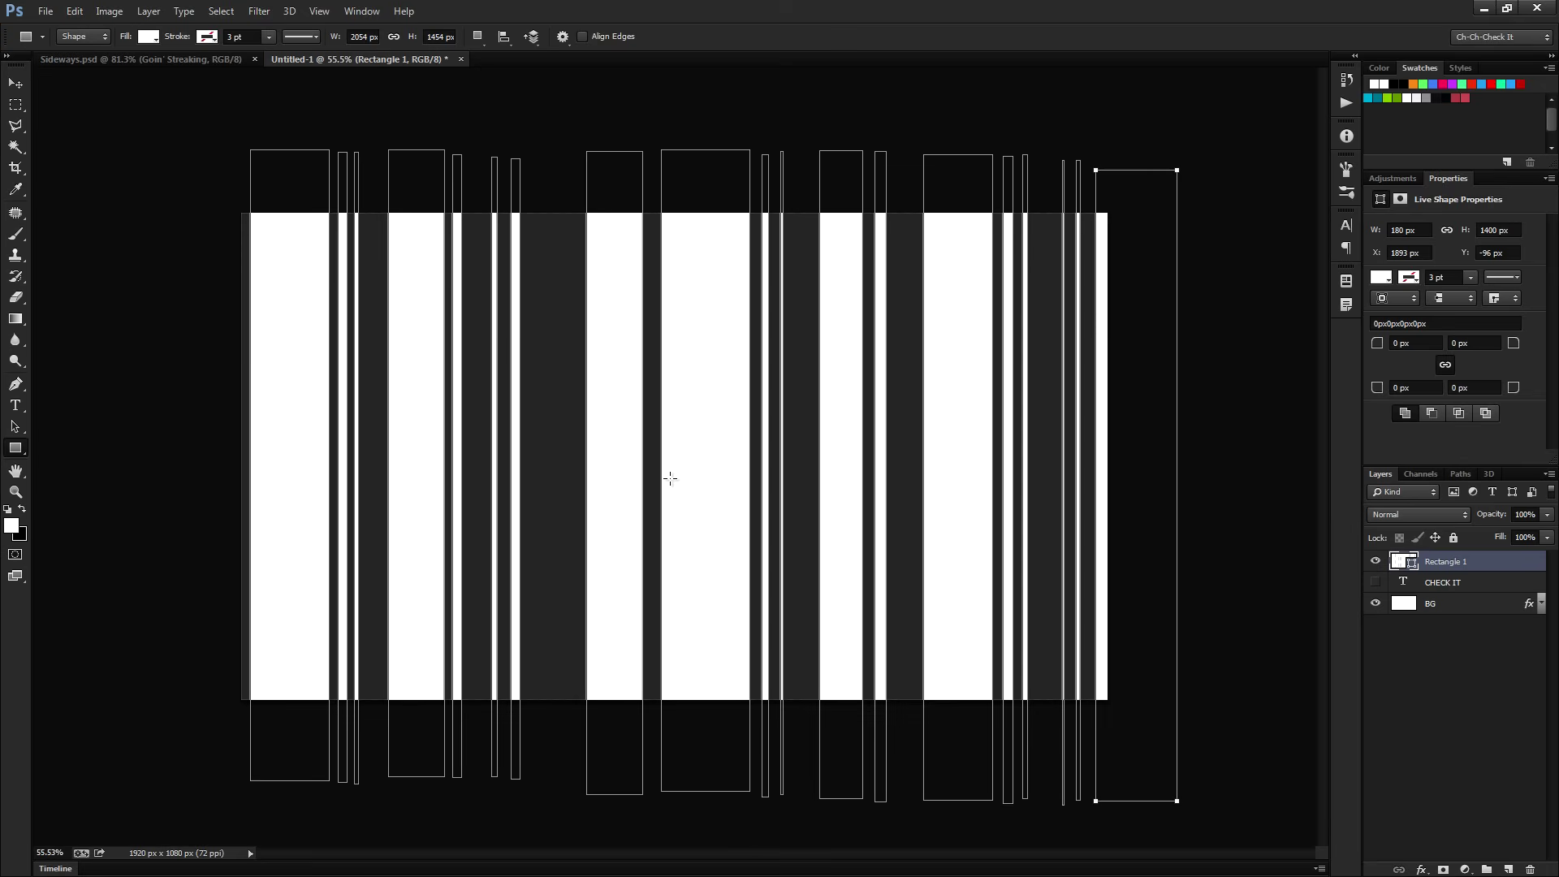
# Select all the bars, skew them horizontally by -30°, shift them slightly left, and apply the transform as a regular path.
pyautogui.press('a')
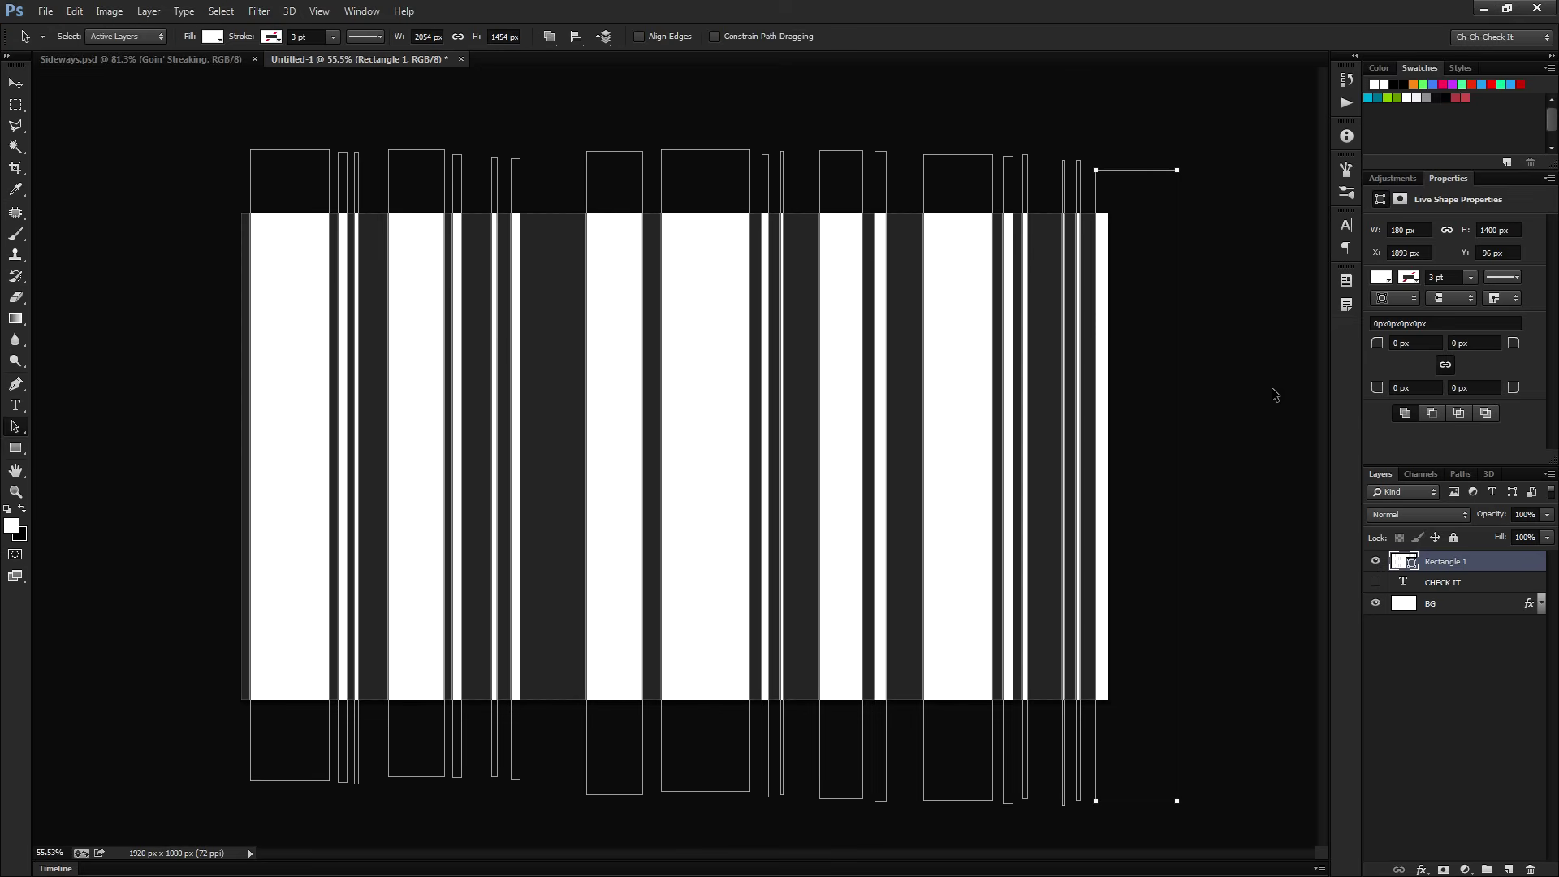
pyautogui.moveTo(1295, 102); pyautogui.dragTo(134, 821)
pyautogui.hotkey('ctrl', 't')
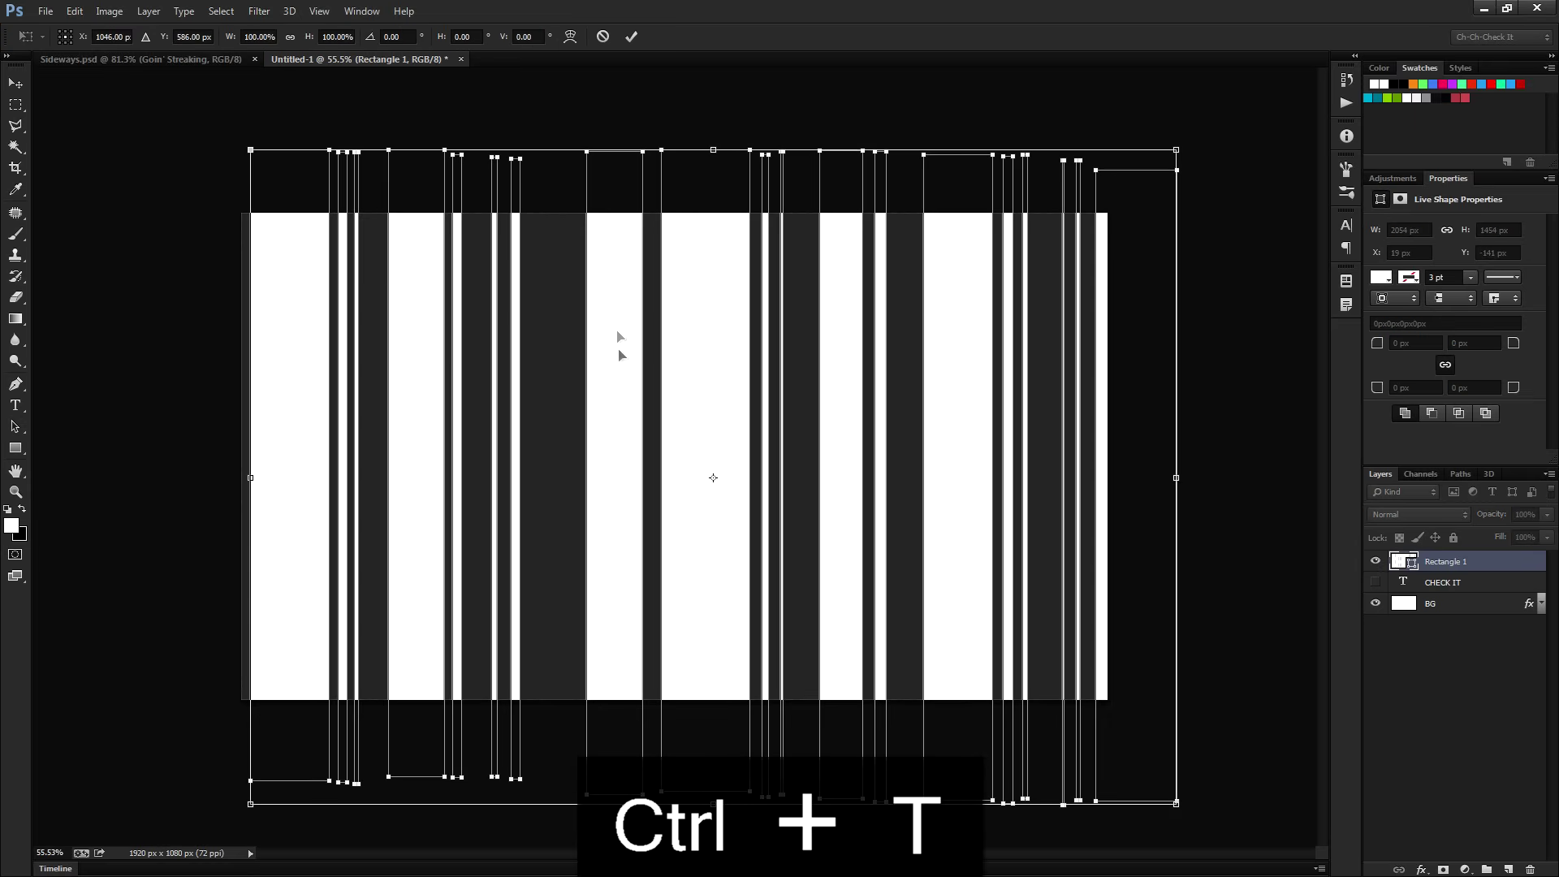
pyautogui.click(479, 36)
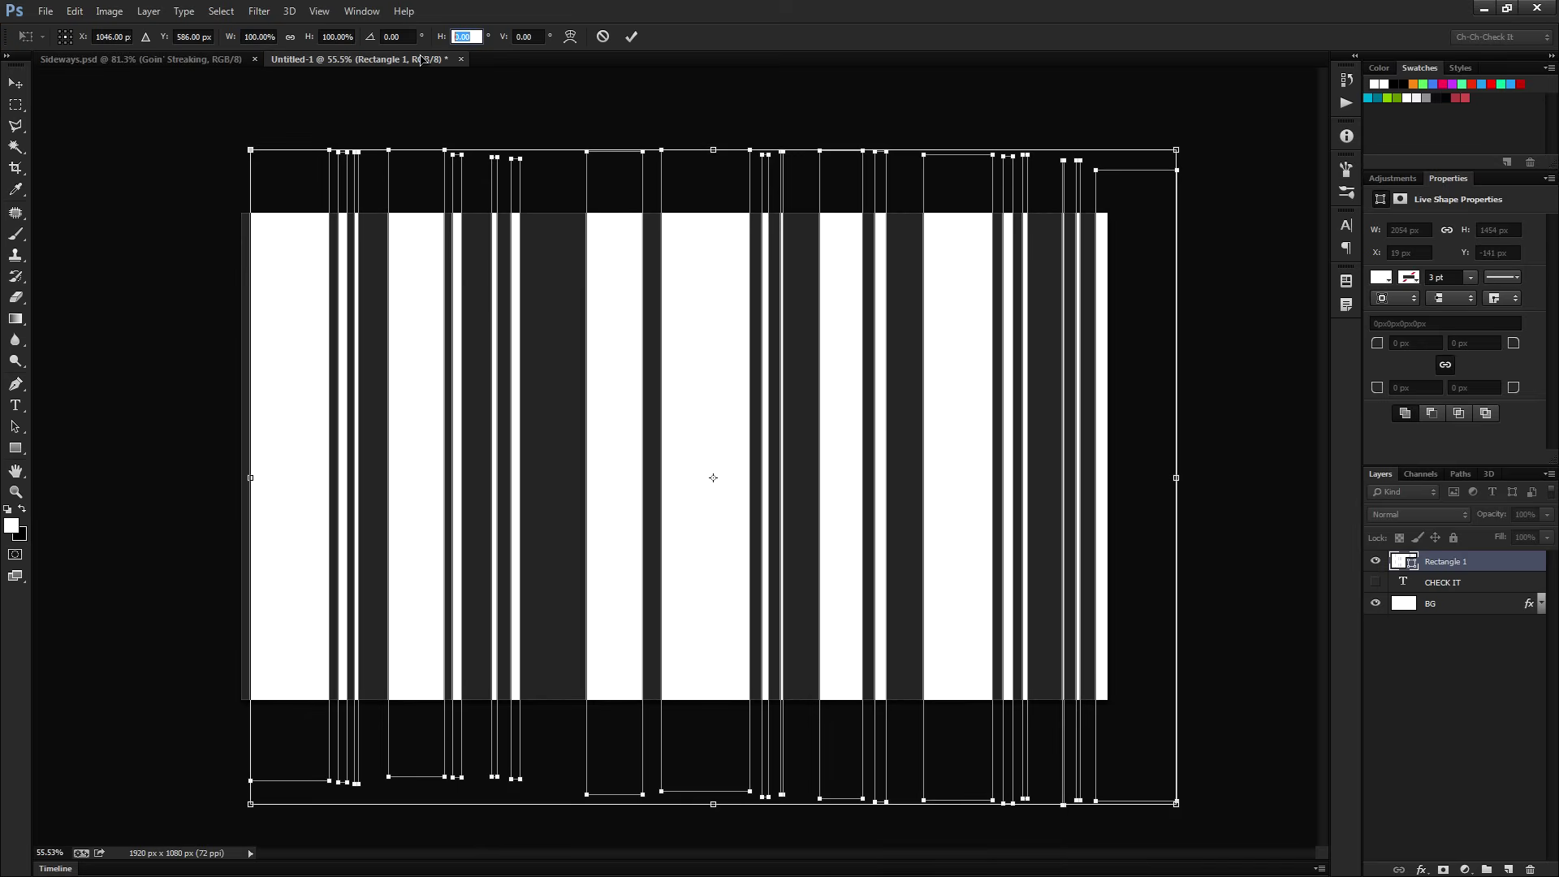
pyautogui.write('-30')
pyautogui.press('Return')
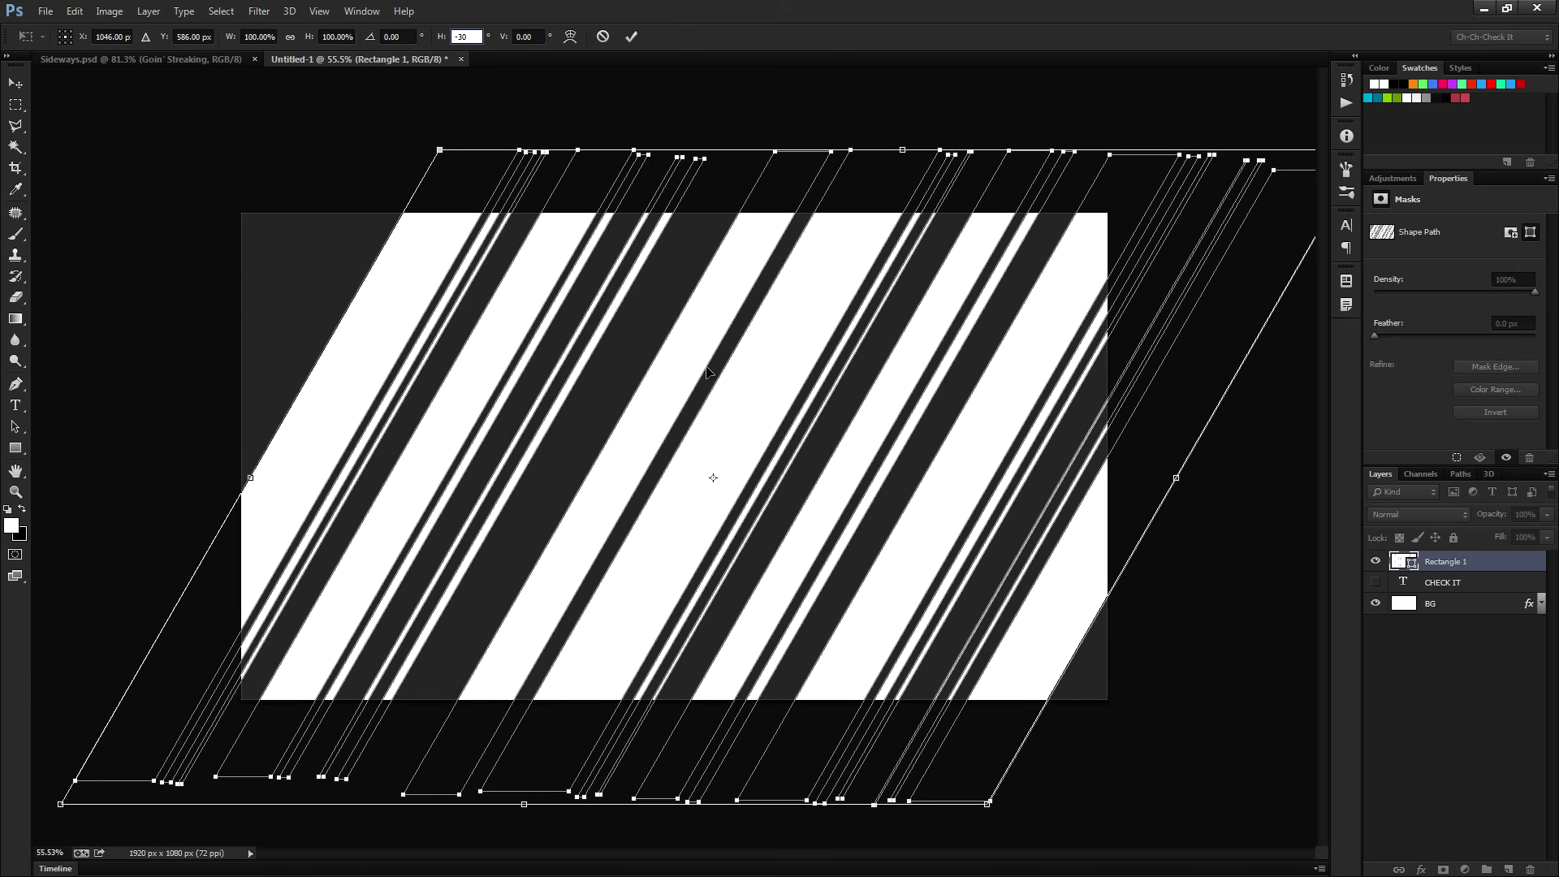
pyautogui.moveTo(780, 364); pyautogui.dragTo(778, 363)
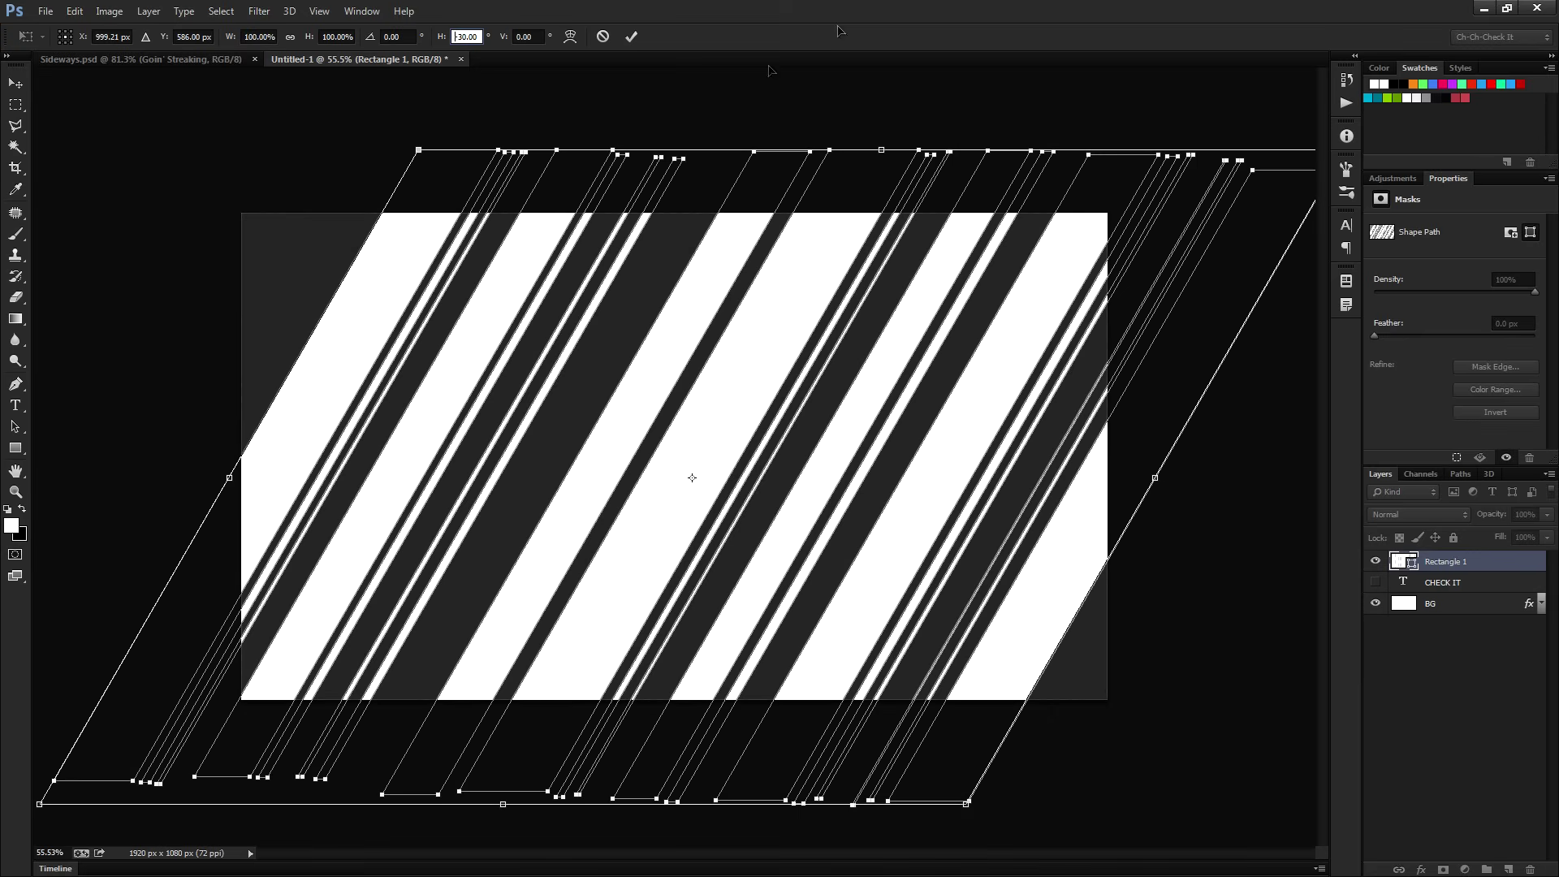
pyautogui.click(631, 36)
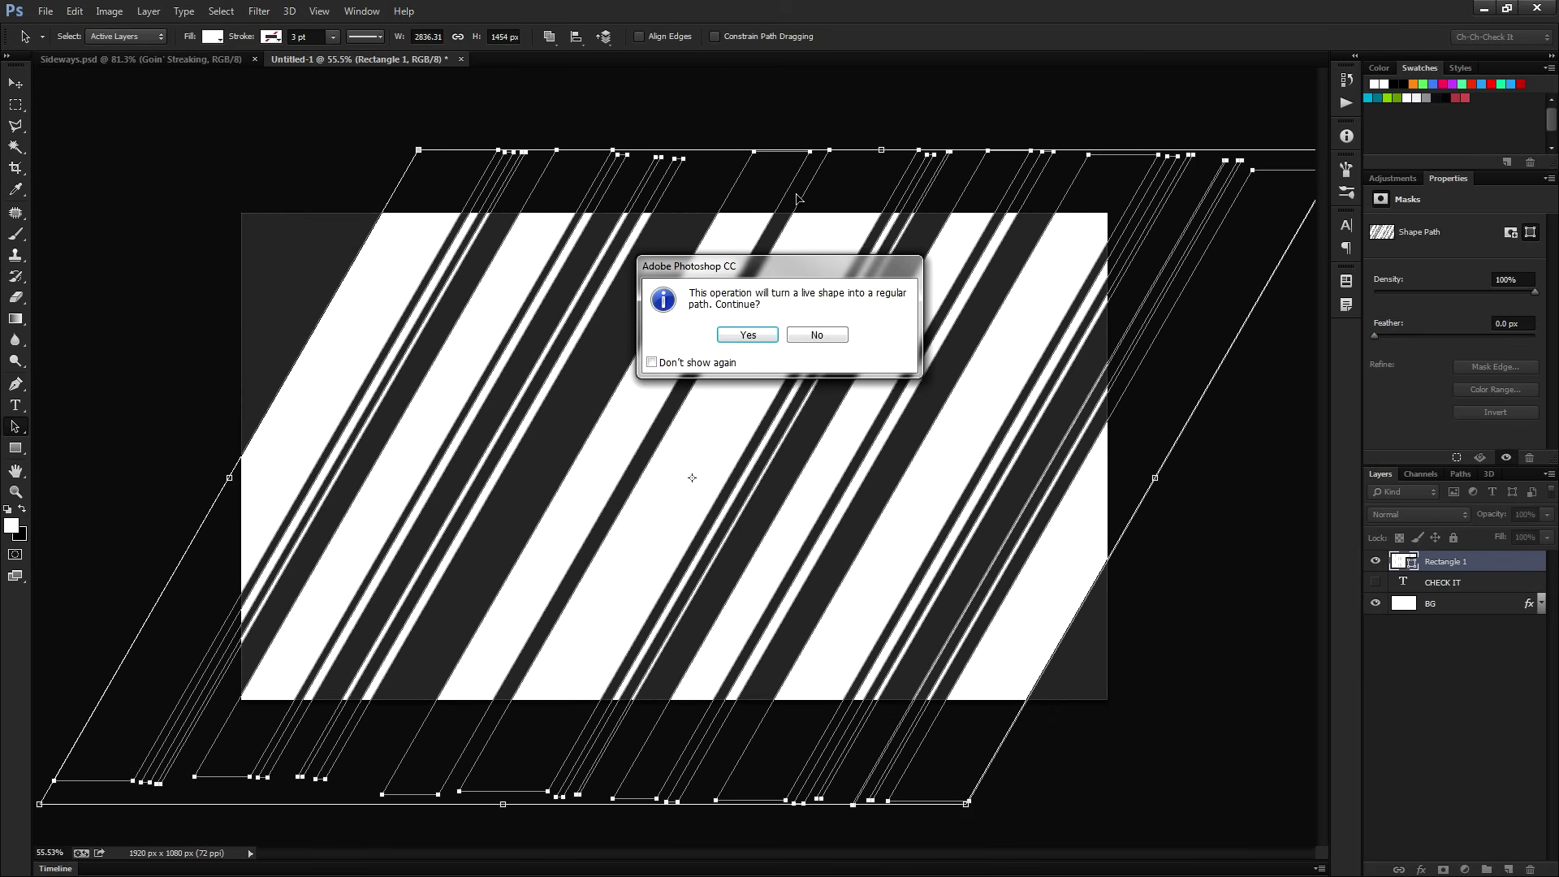
pyautogui.click(751, 336)
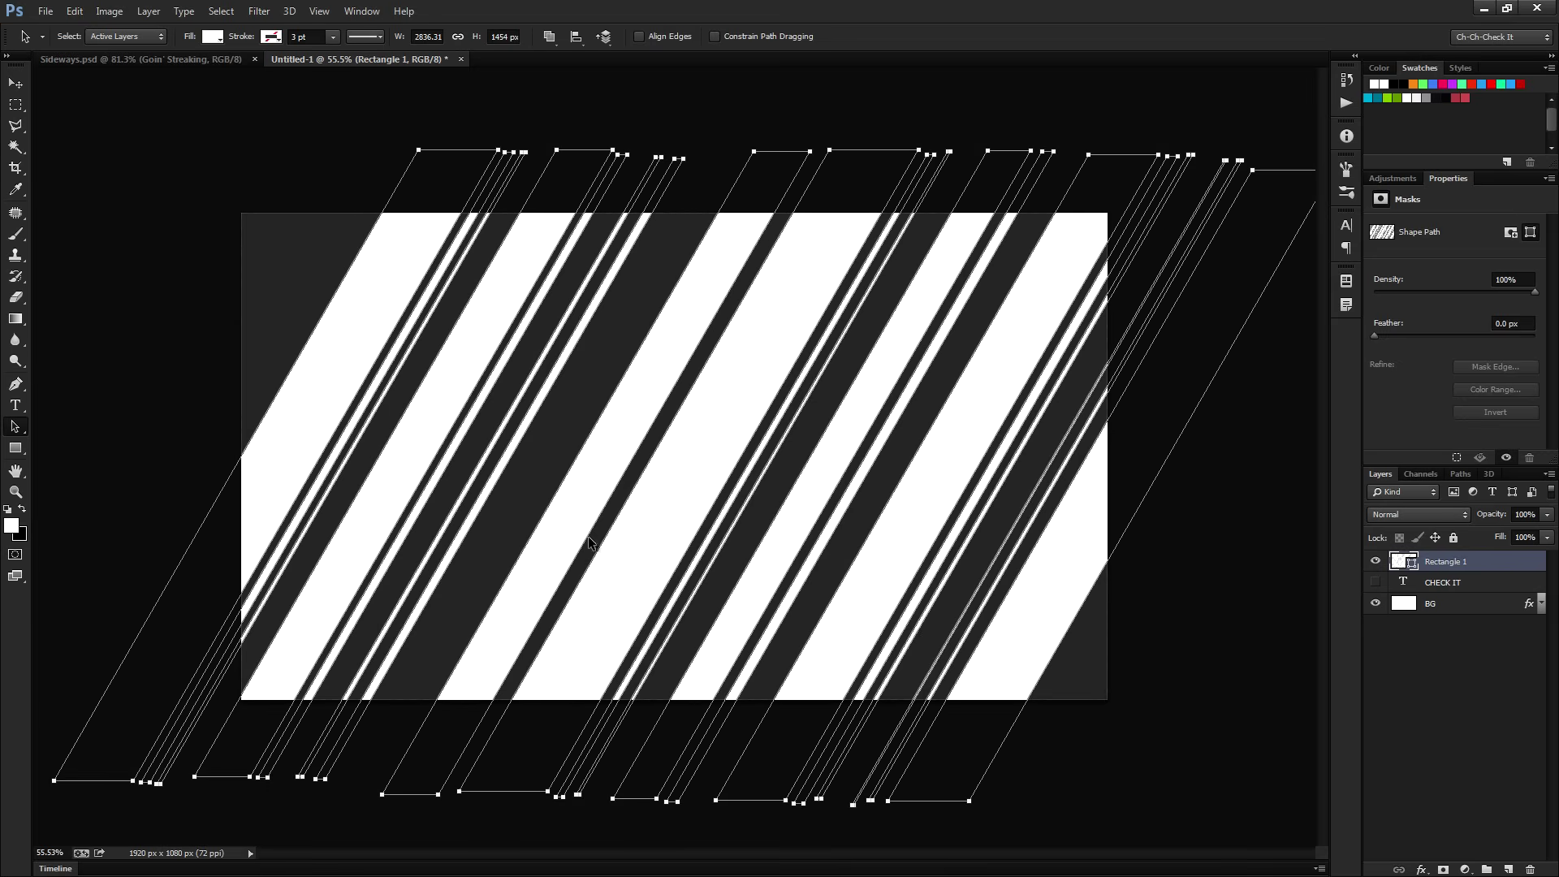
# Rasterize the slanted bars and apply a Gaussian Blur with a 40 px radius.
pyautogui.click(259, 11)
pyautogui.moveTo(349, 205)
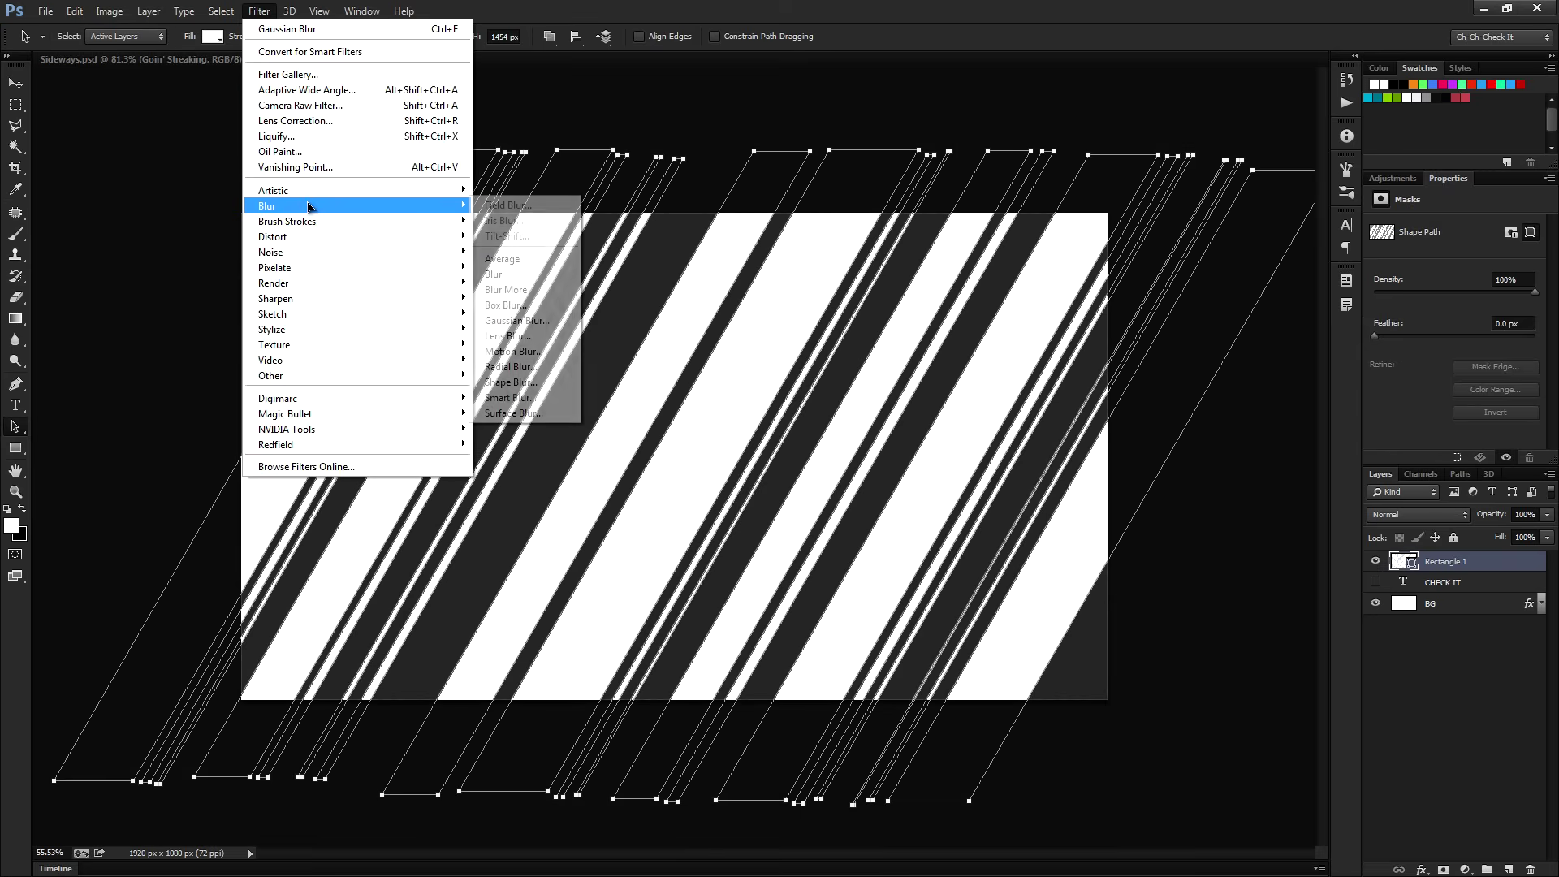
pyautogui.click(527, 330)
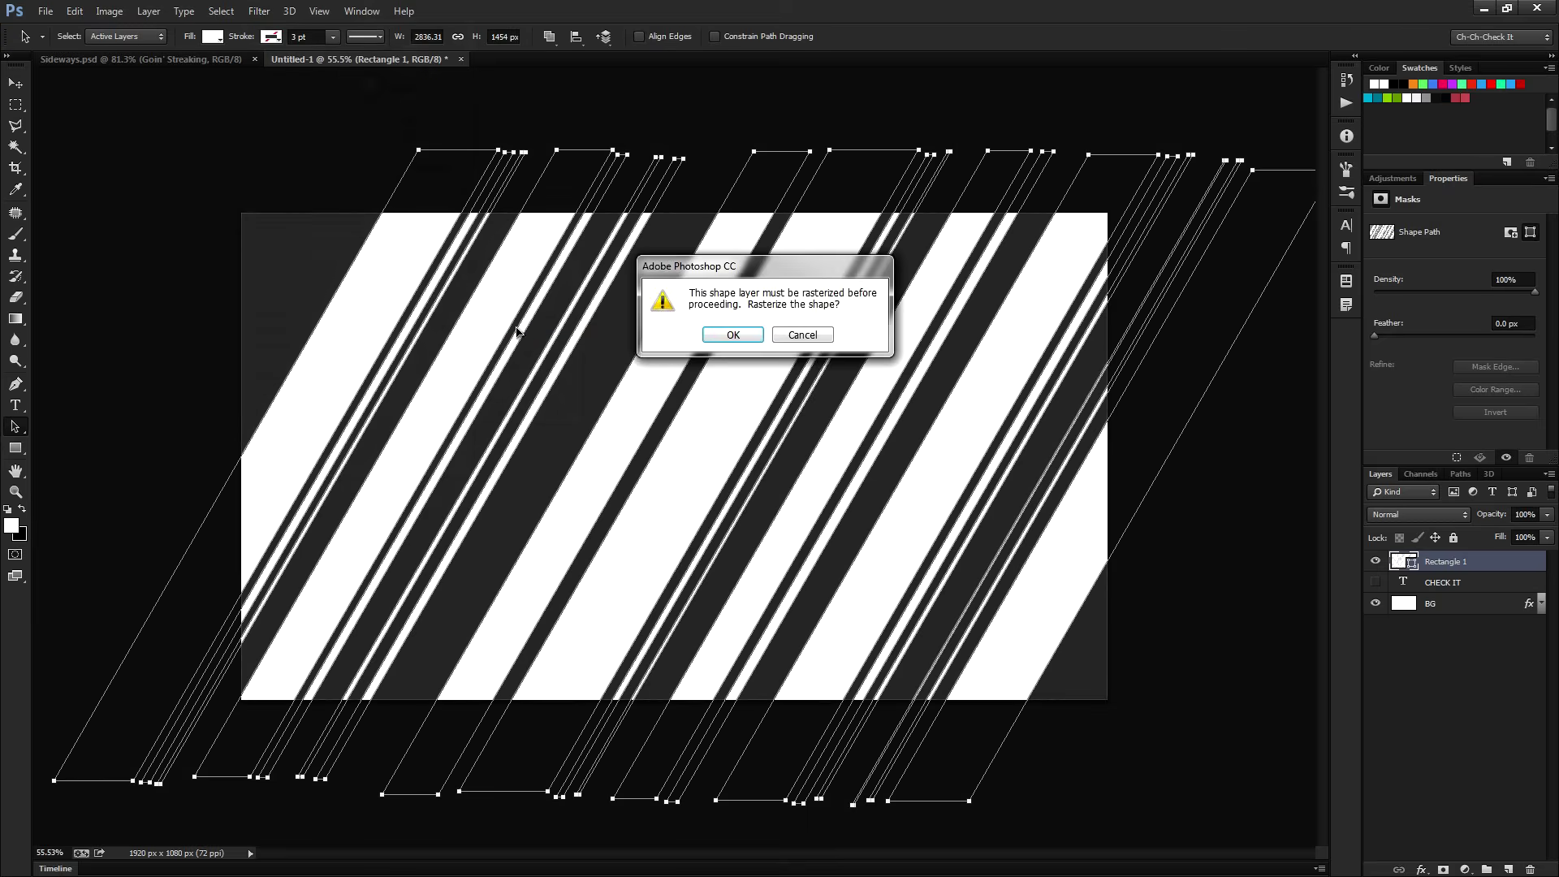
pyautogui.click(733, 335)
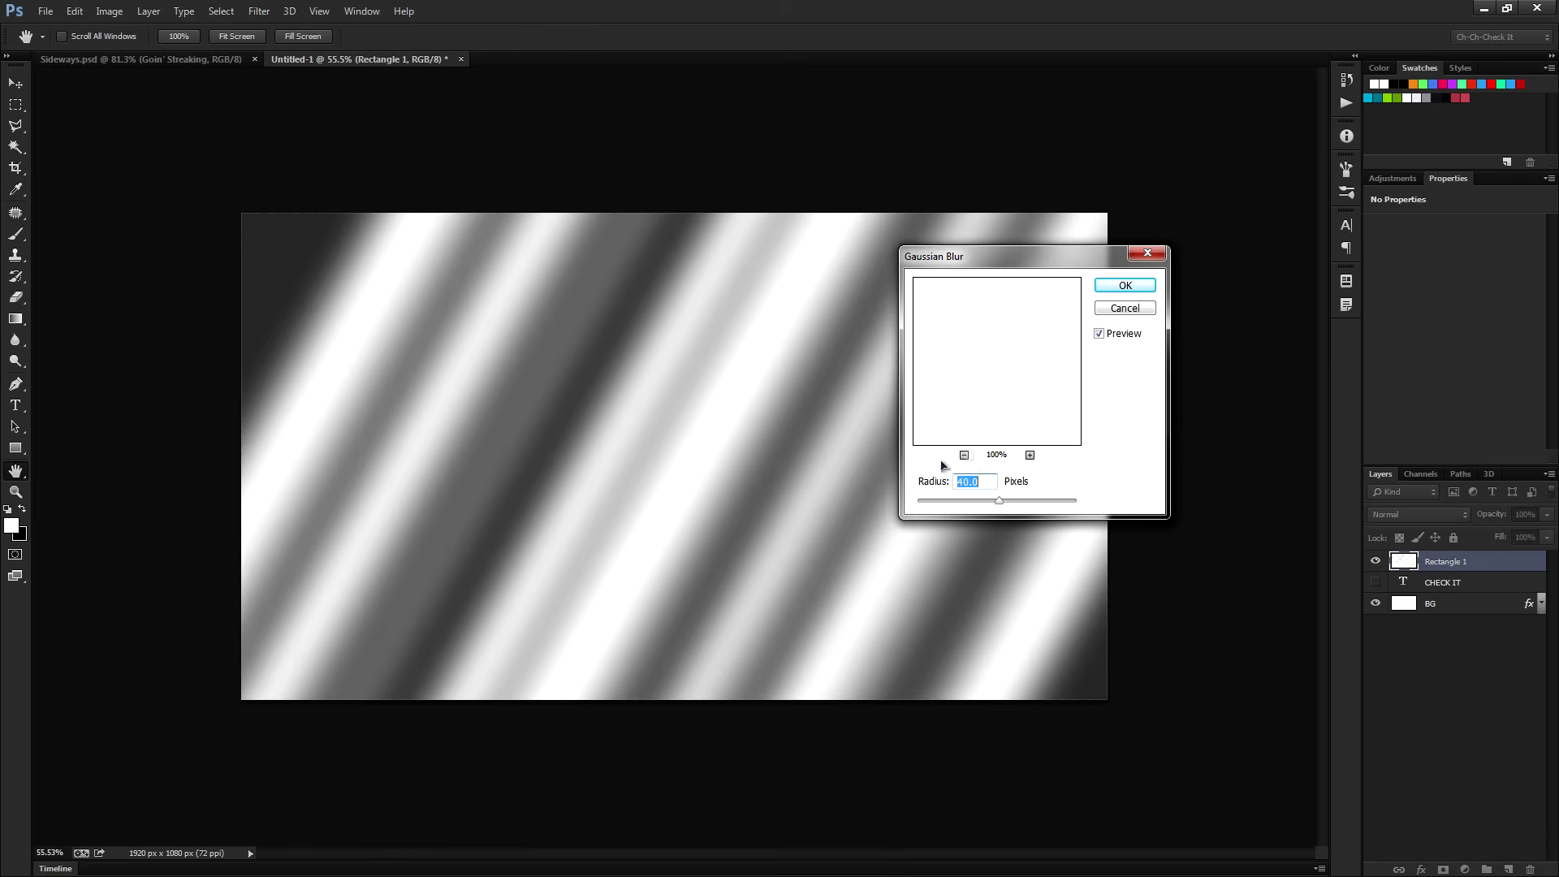
pyautogui.moveTo(1041, 261); pyautogui.dragTo(1014, 329)
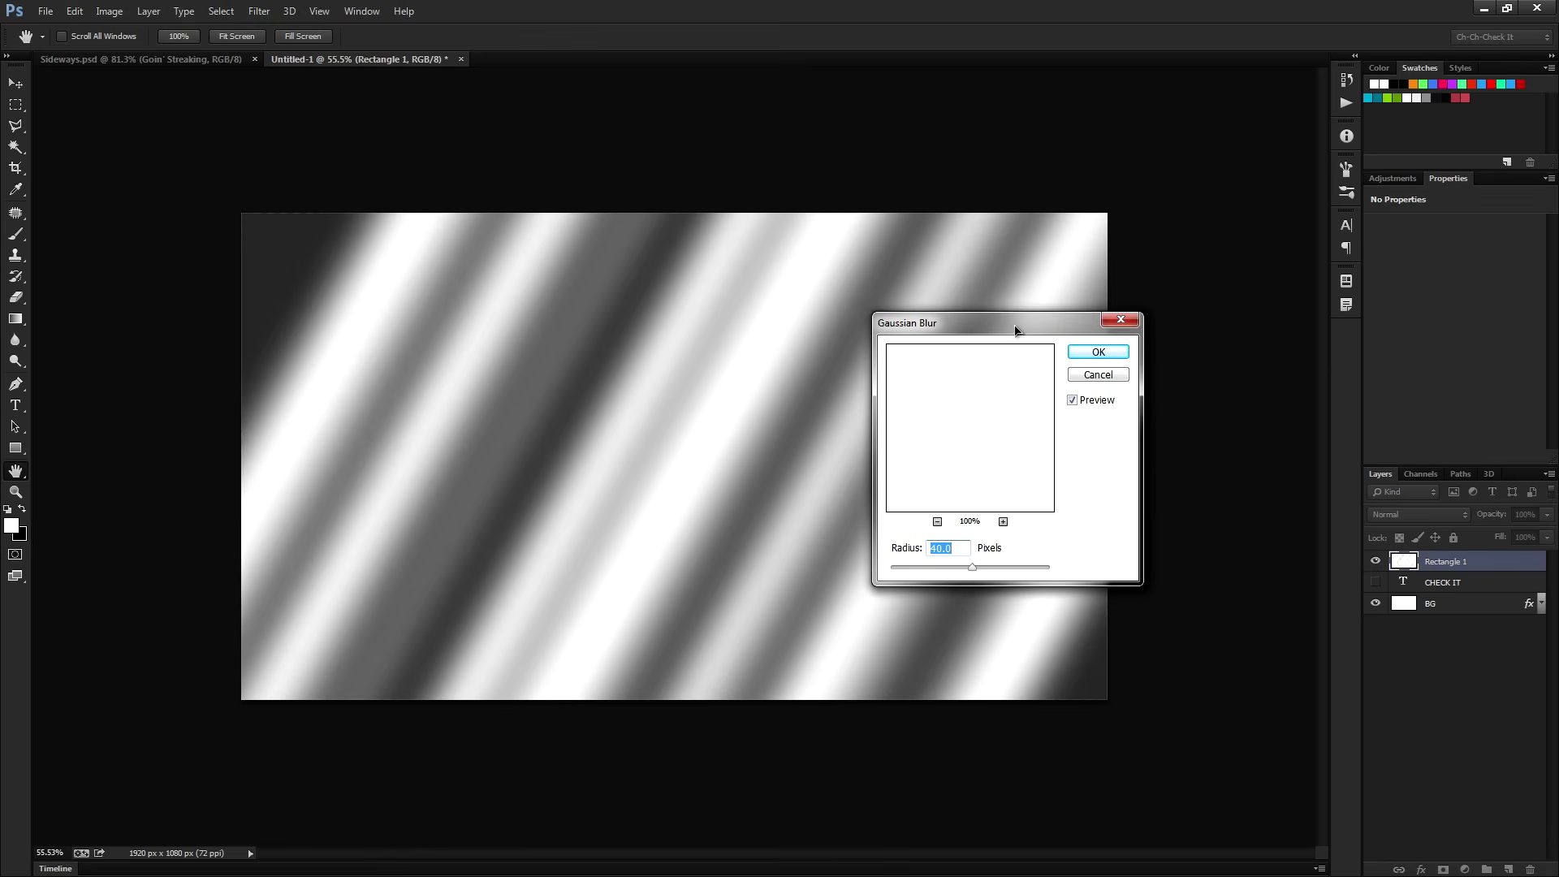
pyautogui.click(1104, 355)
pyautogui.hotkey('ctrl', '0')
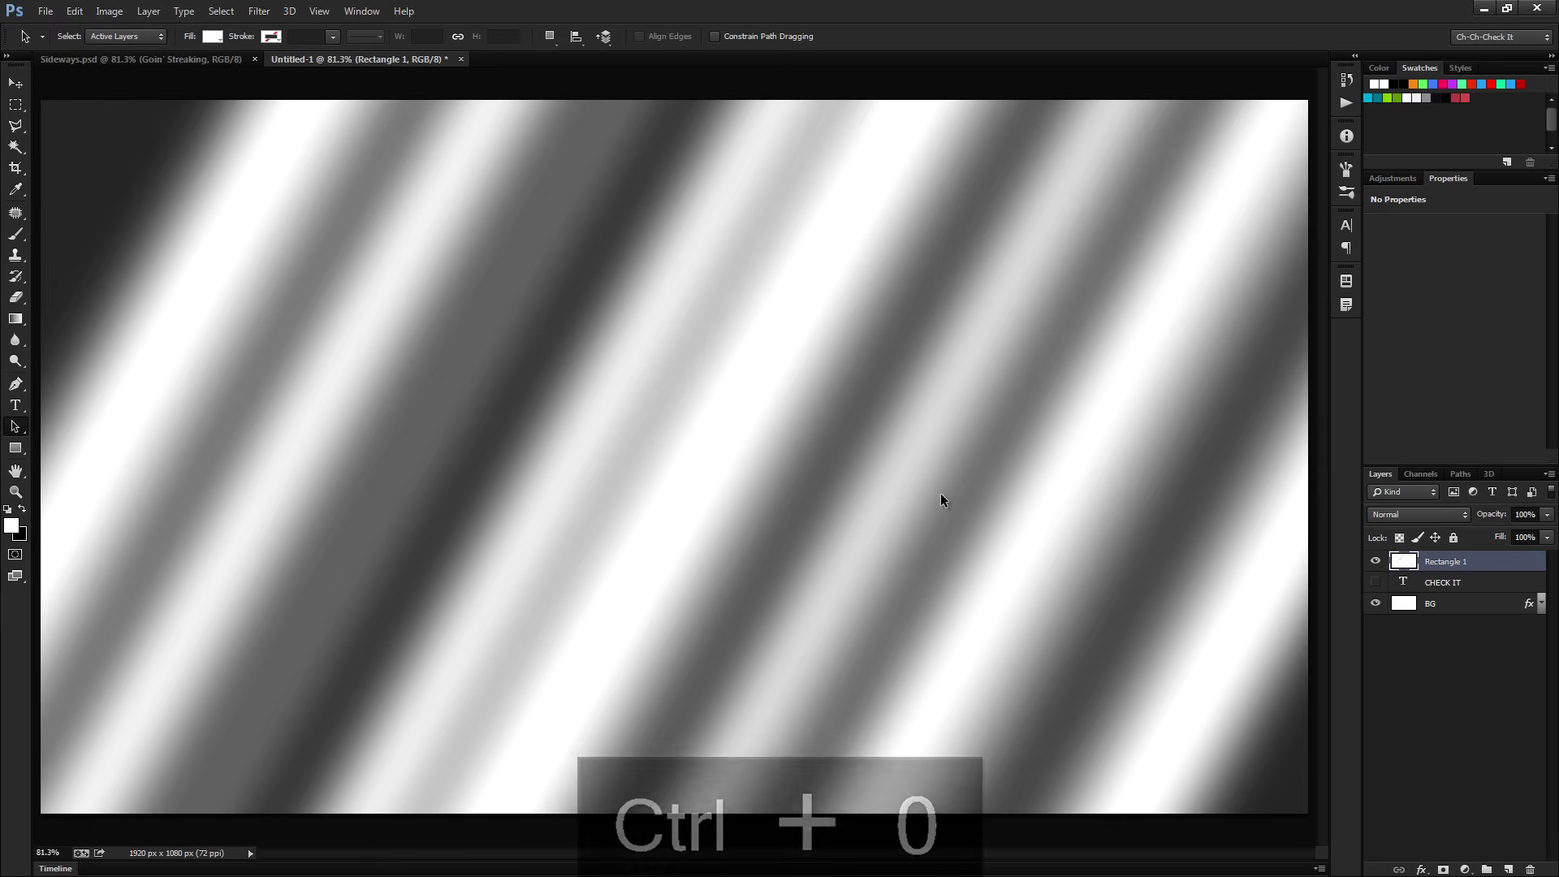
# Show the CHECK IT text layer and load the blurred streak layer's transparency as a selection.
pyautogui.click(1375, 583)
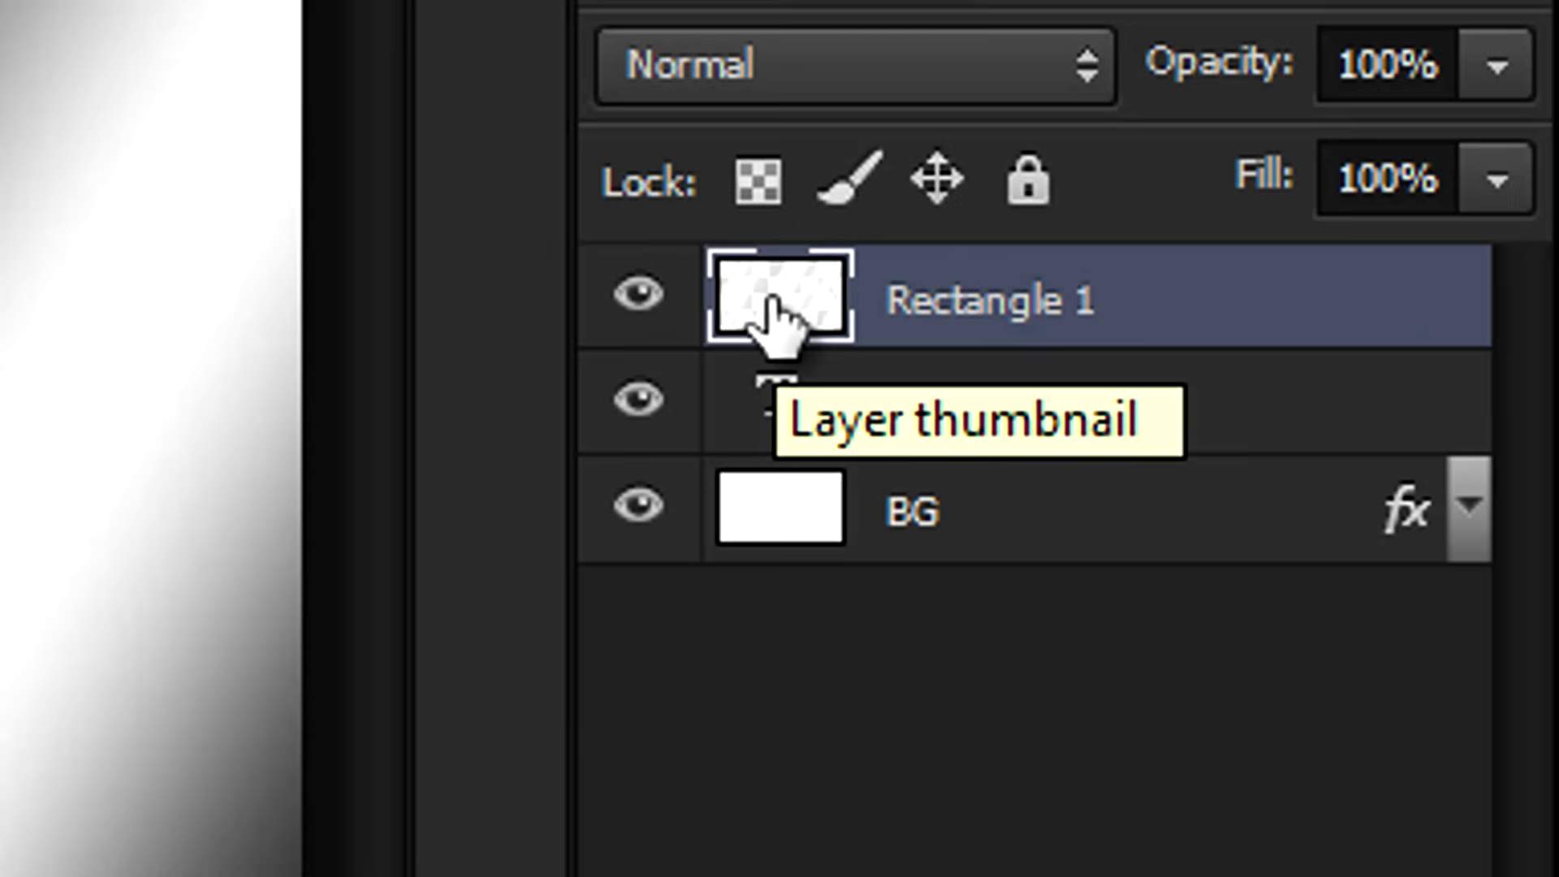
pyautogui.keyDown('ctrl'); pyautogui.click(769, 301); pyautogui.keyUp('ctrl')
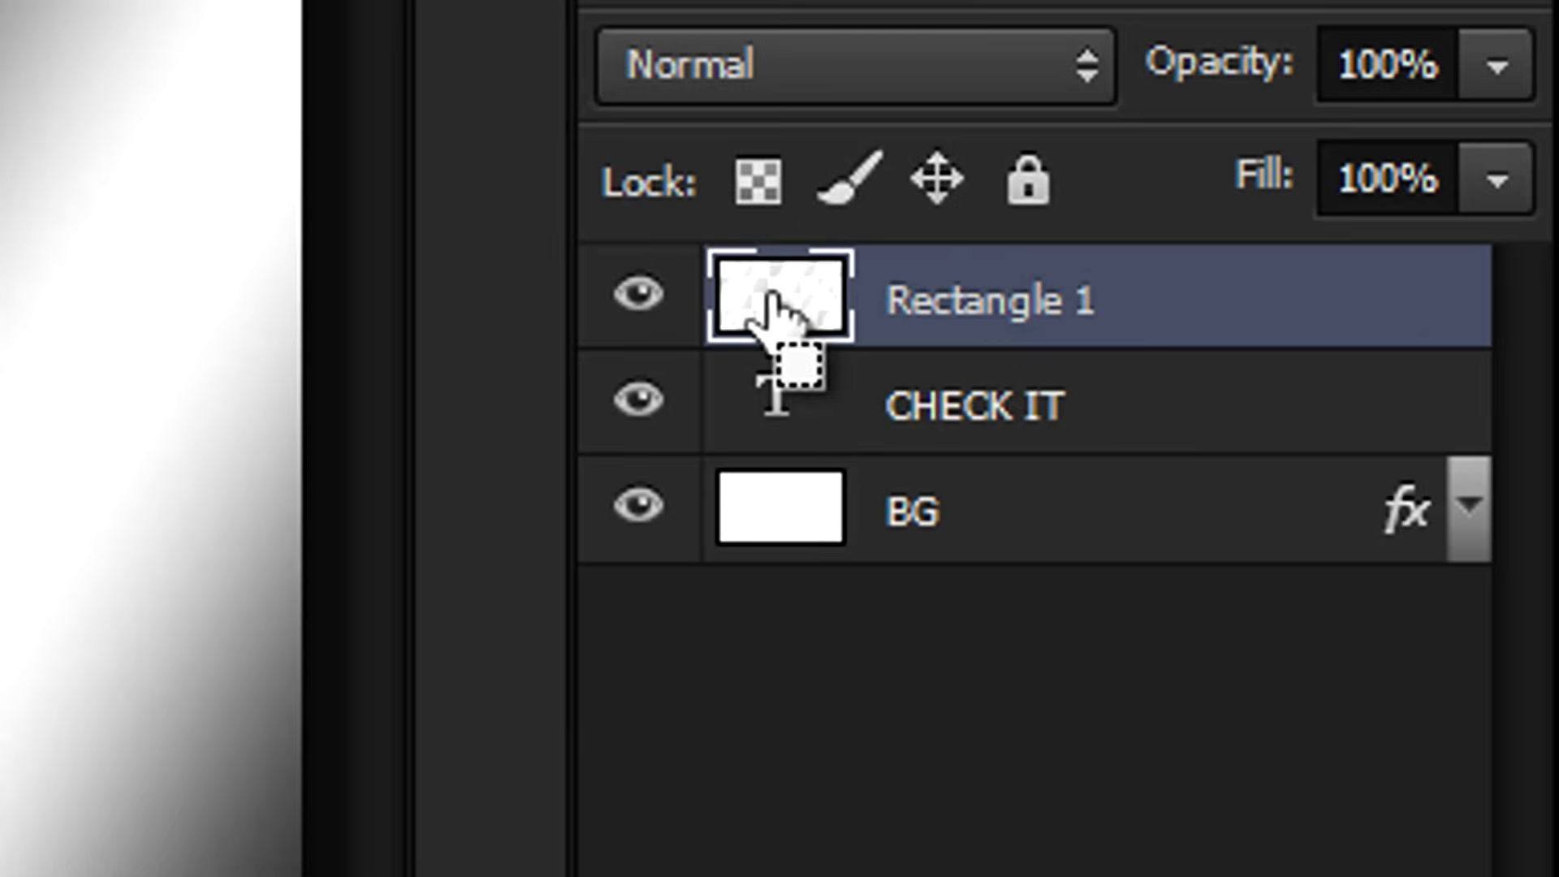
pyautogui.keyDown('ctrl'); pyautogui.click(769, 313); pyautogui.keyUp('ctrl')
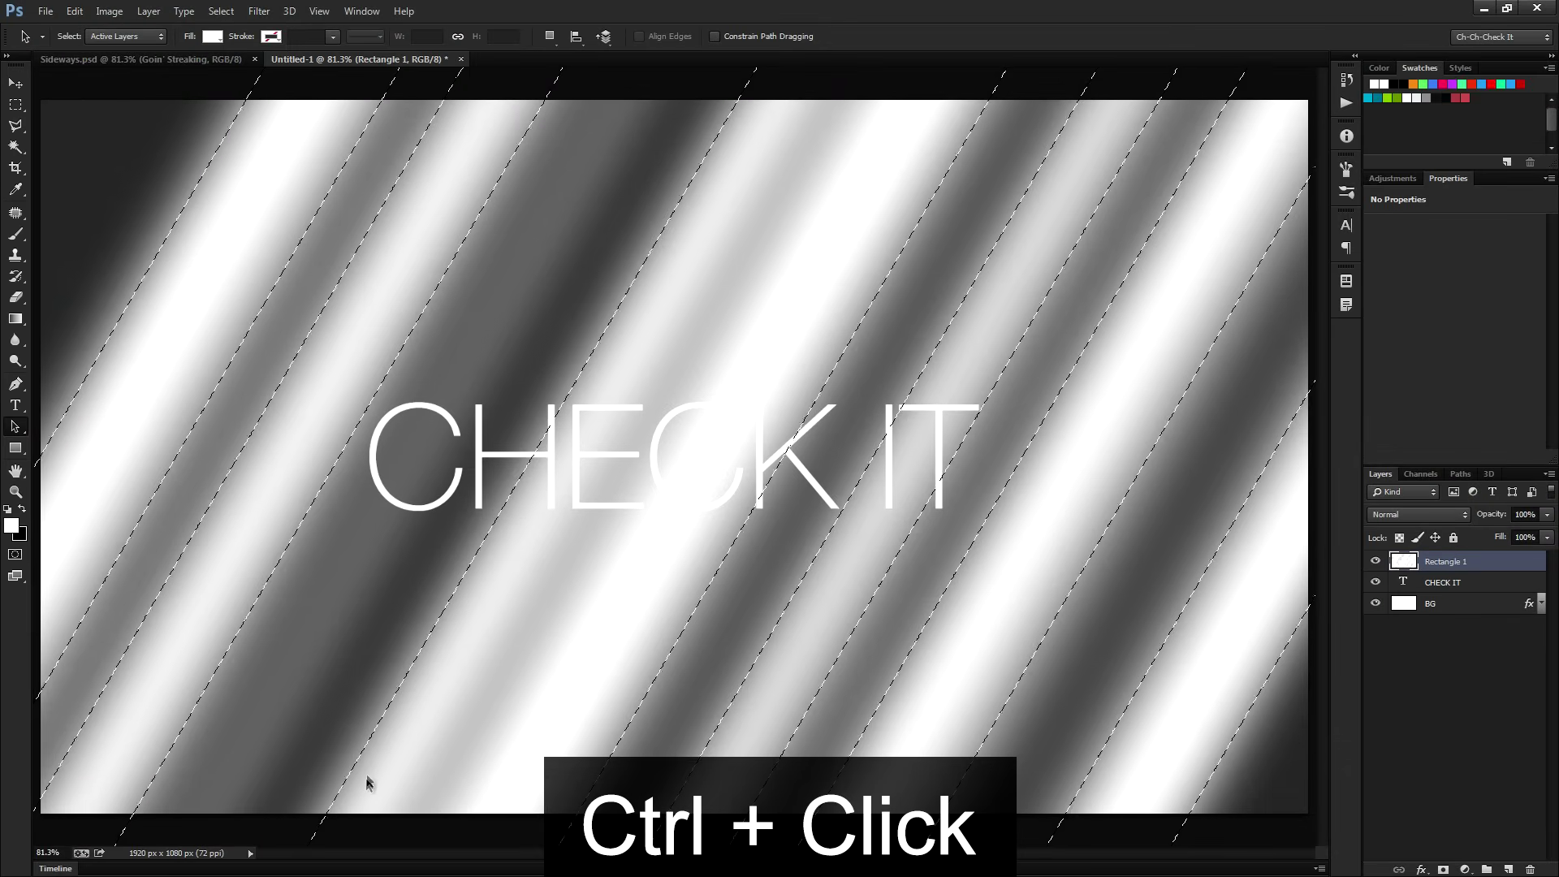
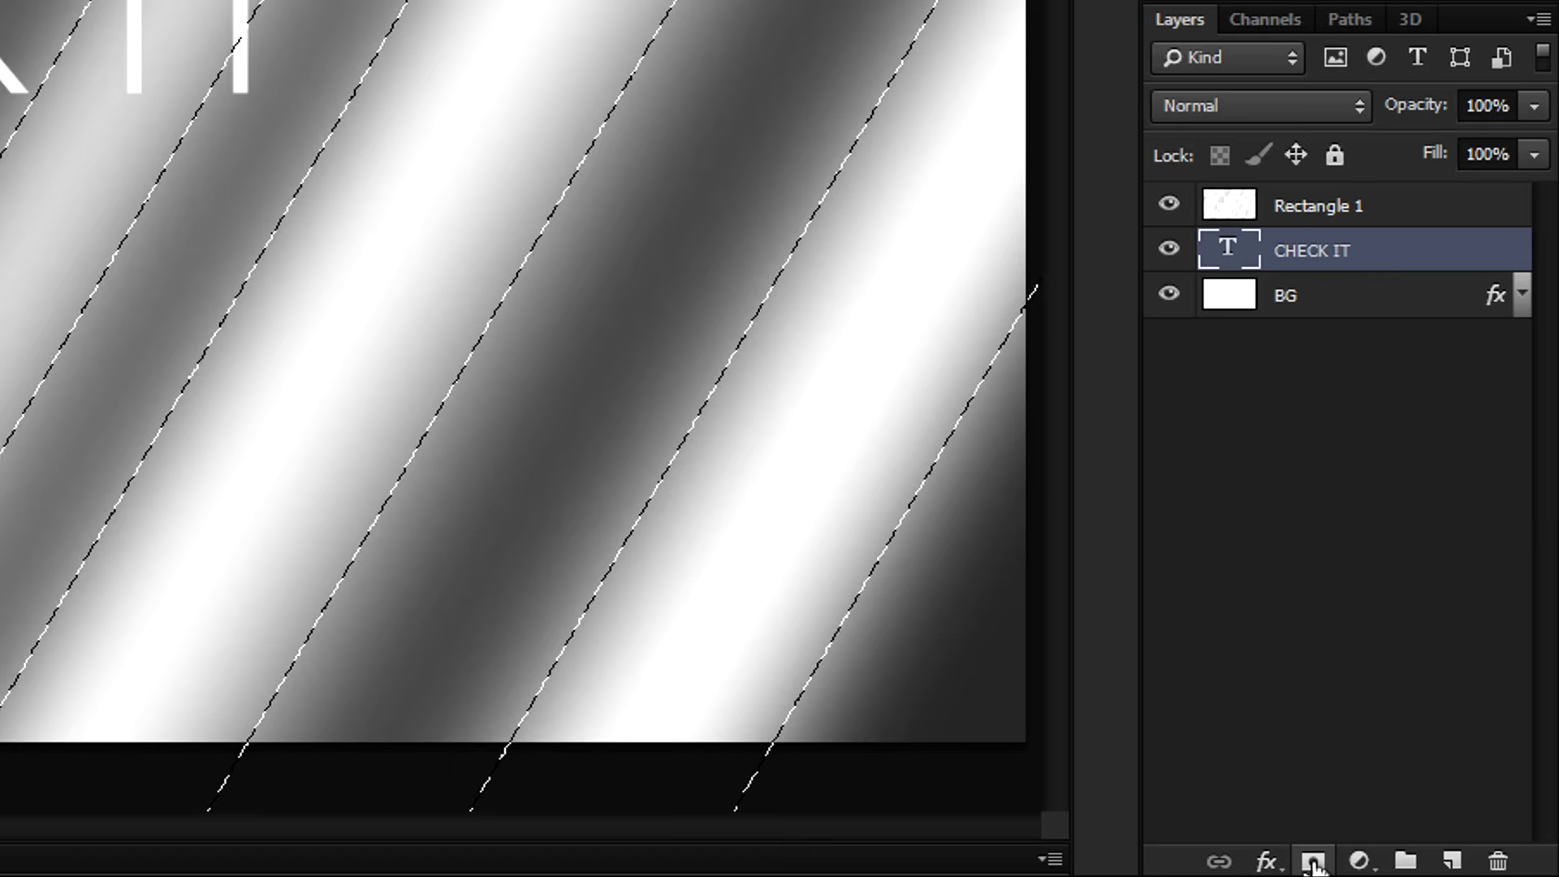
# Add an inverted layer mask from the streak selection to the CHECK IT text layer and inspect that mask on its own.
pyautogui.keyDown('alt'); pyautogui.click(1313, 863); pyautogui.keyUp('alt')
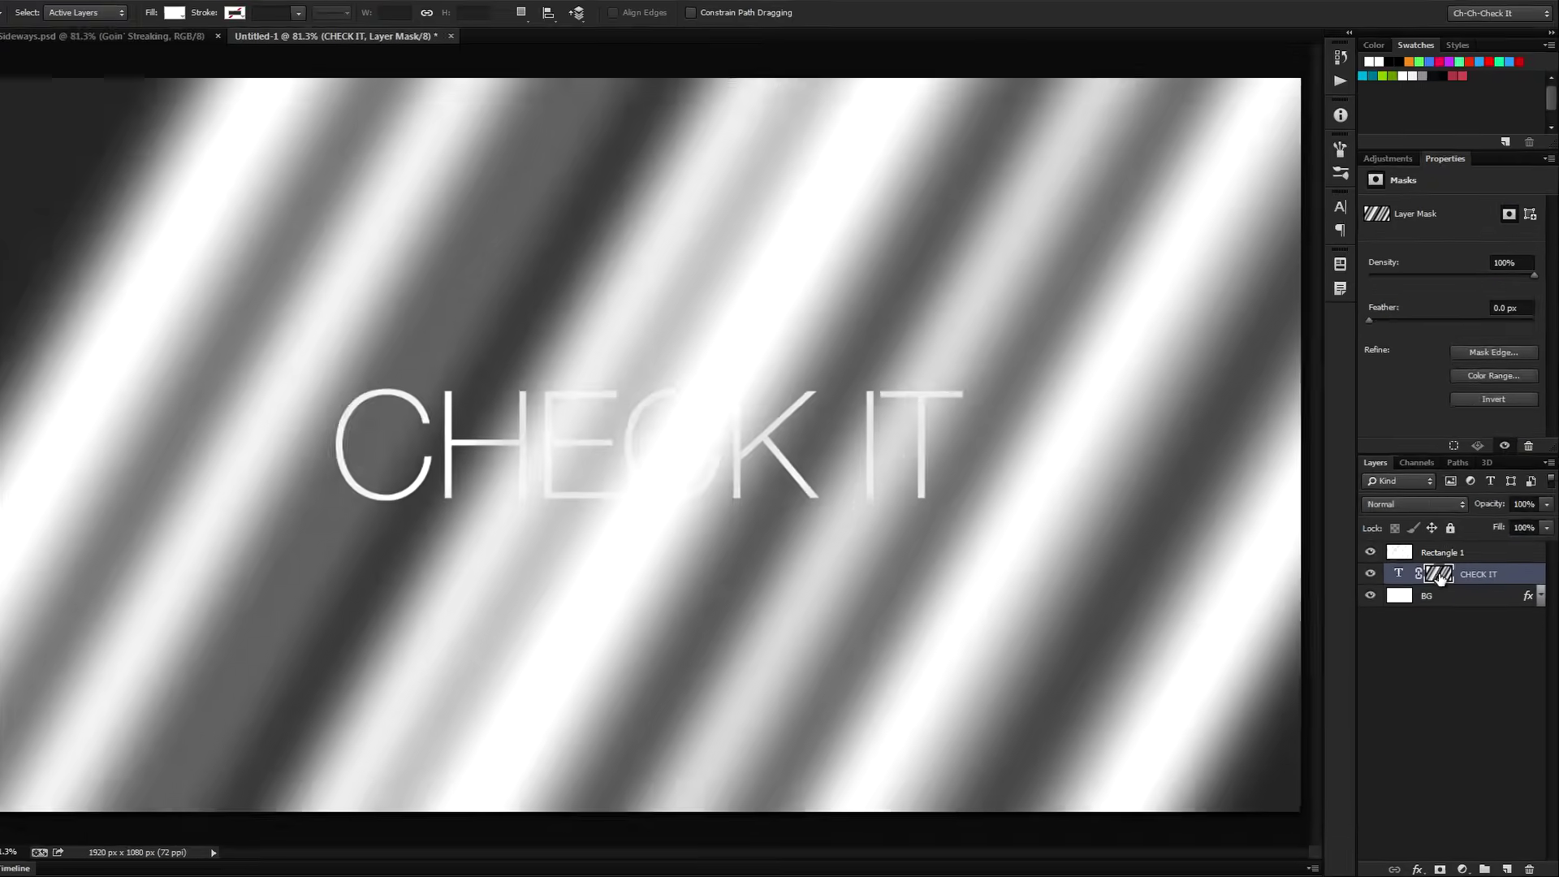
pyautogui.keyDown('alt'); pyautogui.click(1313, 258); pyautogui.keyUp('alt')
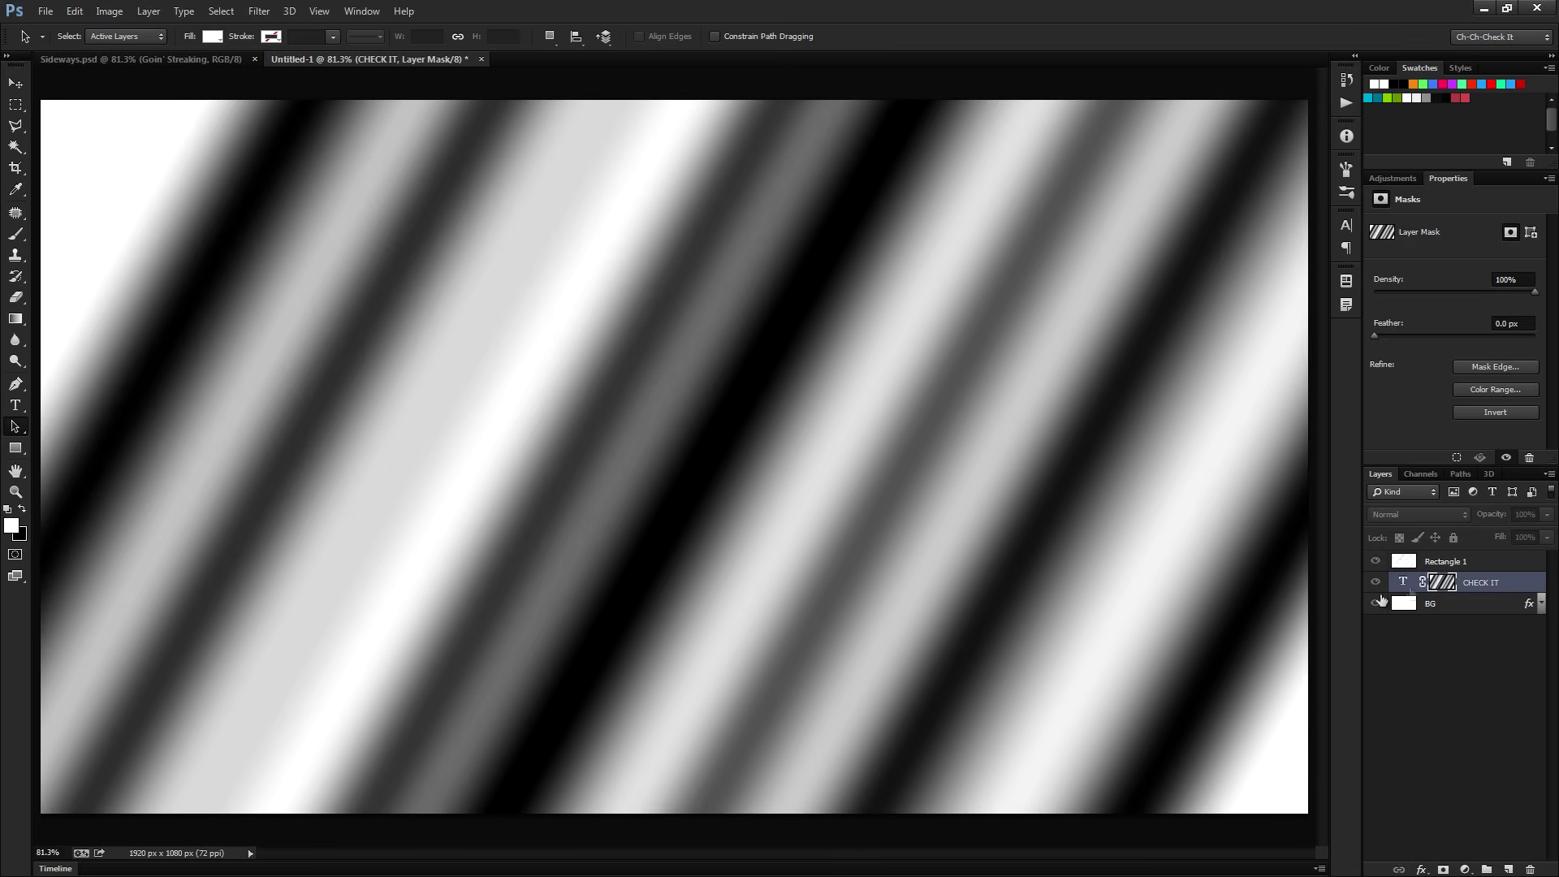
pyautogui.keyDown('alt'); pyautogui.click(1445, 583); pyautogui.keyUp('alt')
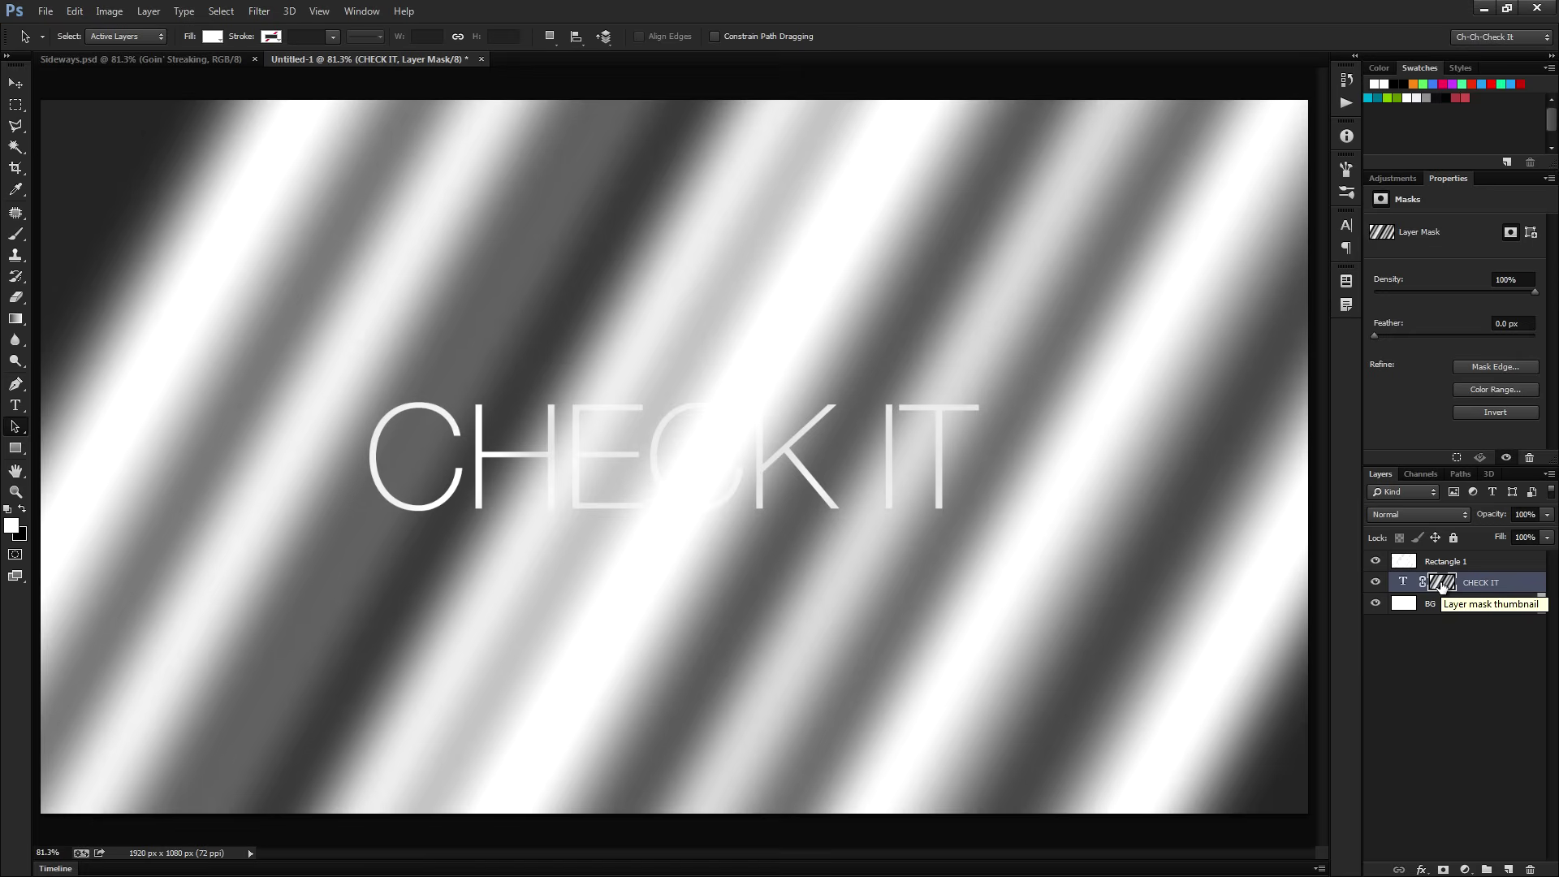
# Hide the blurred streak layer, load the CHECK IT letter shapes as a selection, and subtract the text layer's mask from it.
pyautogui.click(1377, 561)
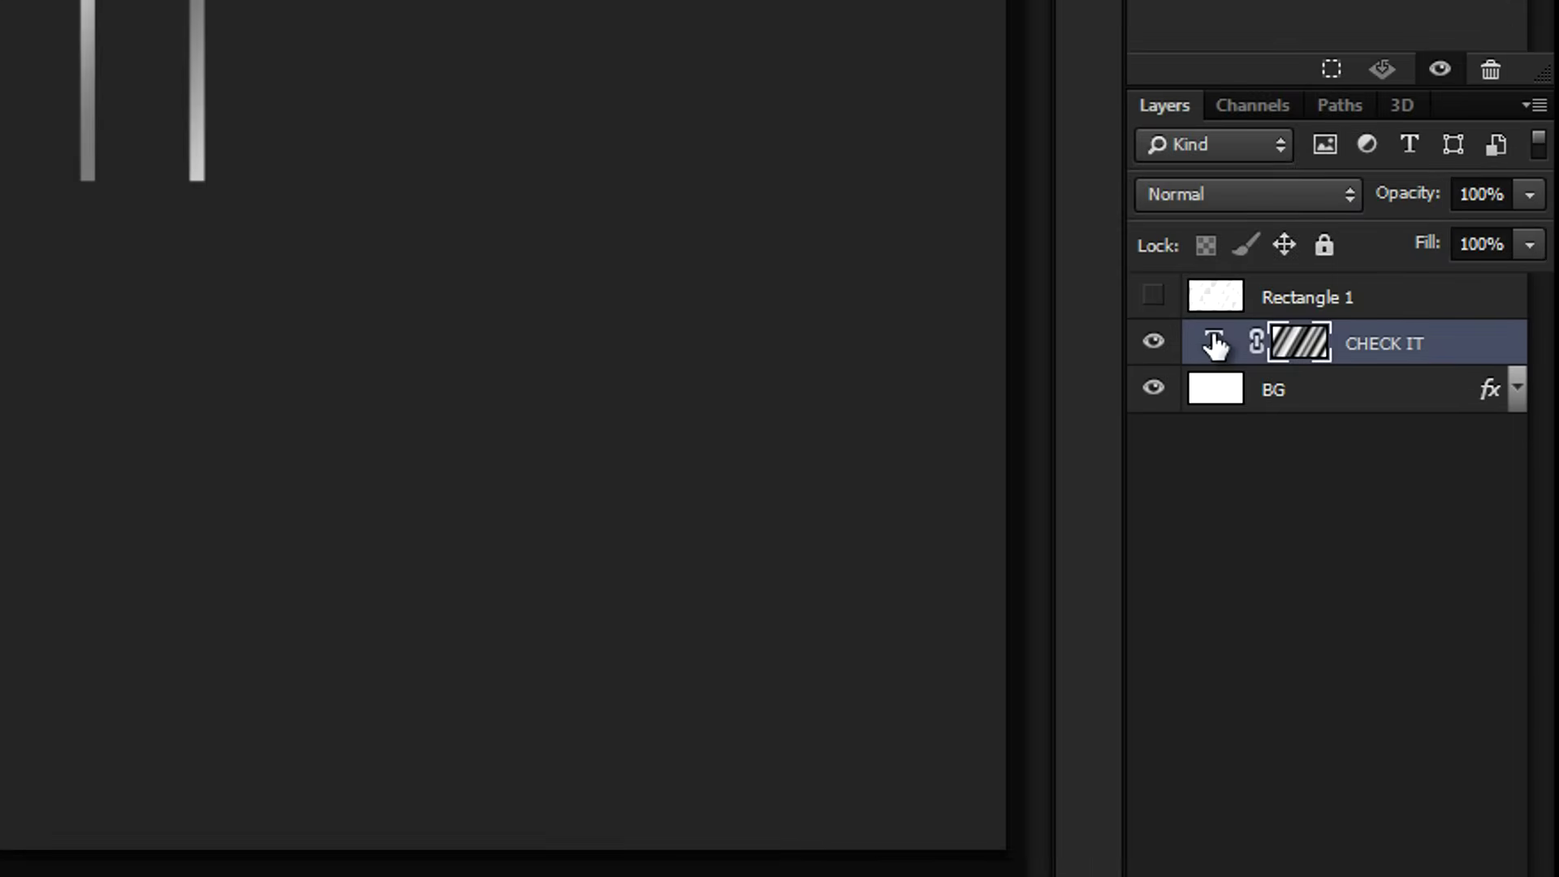
pyautogui.moveTo(1215, 345); pyautogui.dragTo(1215, 348)
pyautogui.keyDown('ctrl'); pyautogui.click(1215, 347); pyautogui.keyUp('ctrl')
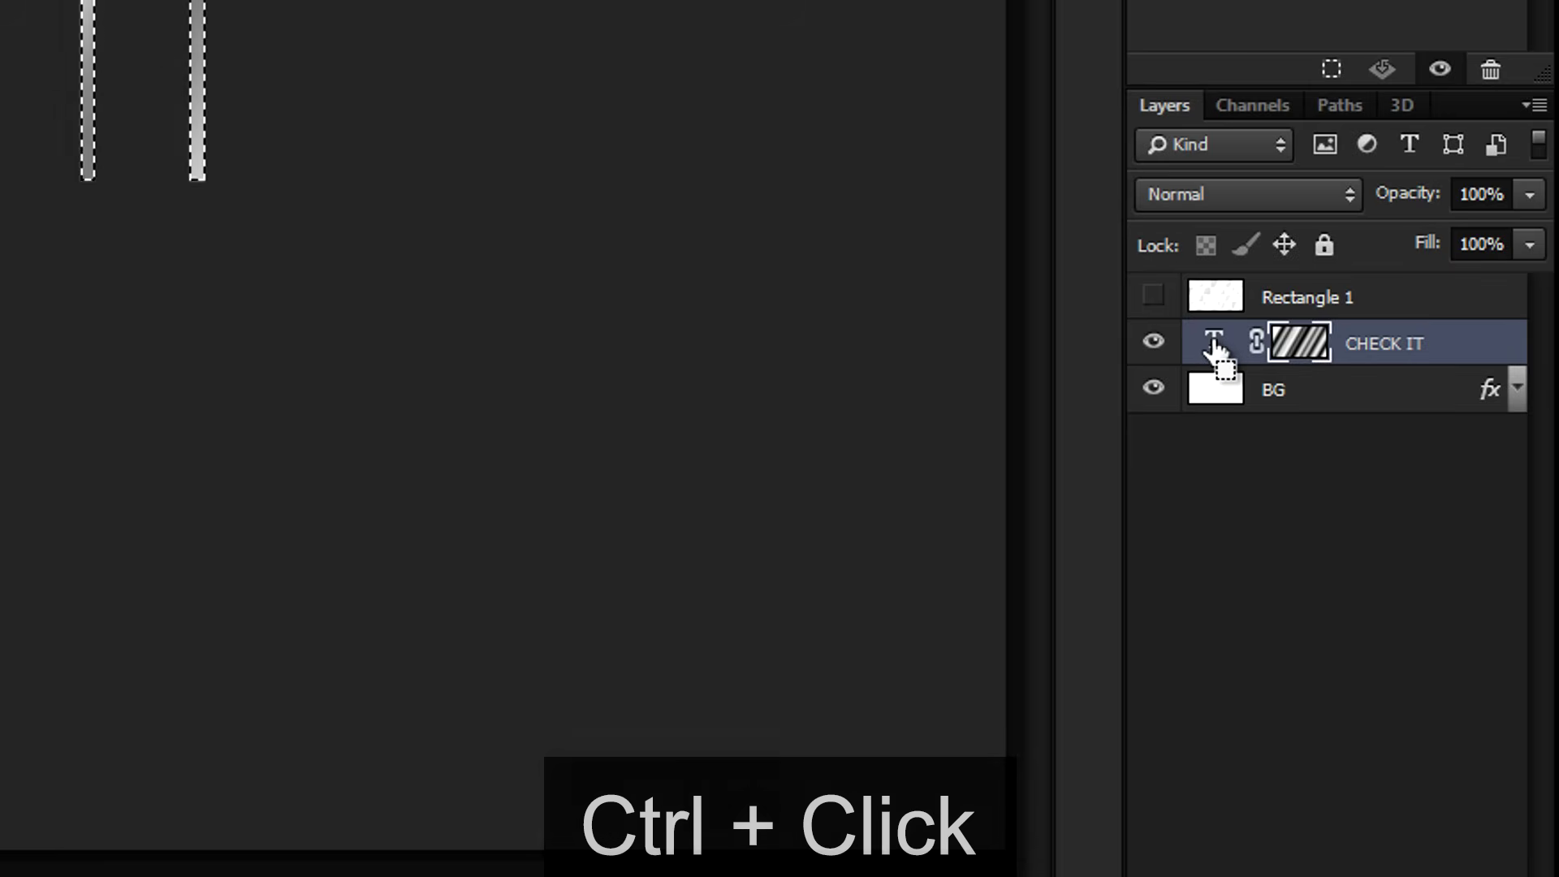
pyautogui.keyDown('ctrl'); pyautogui.keyDown('alt'); pyautogui.click(1304, 349); pyautogui.keyUp('alt'); pyautogui.keyUp('ctrl')
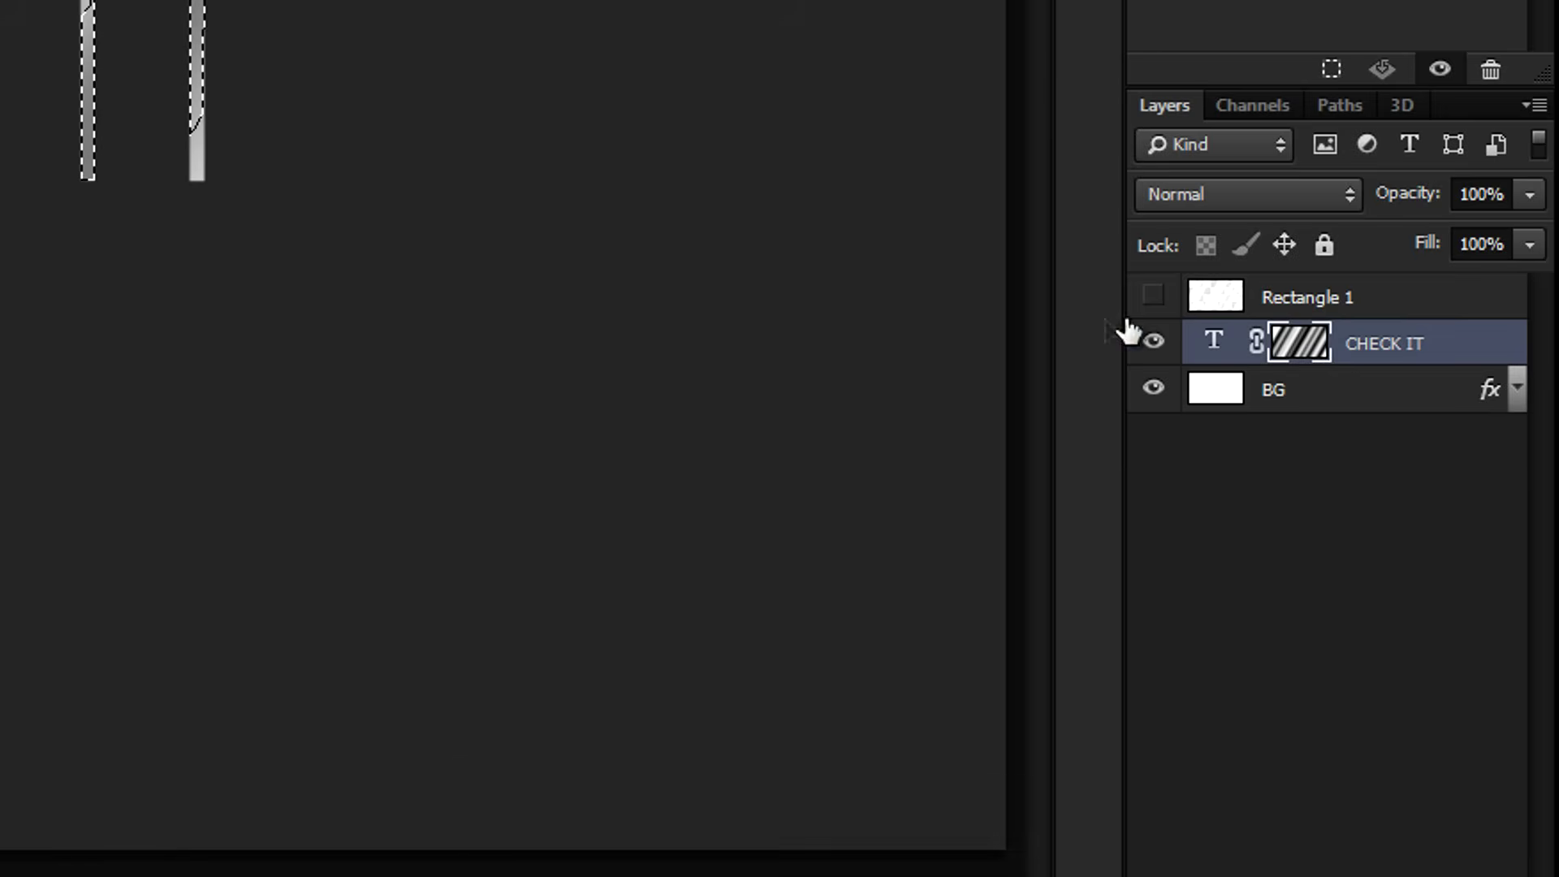
# Show the blurred streak layer and add an inverted layer mask to it from the remaining text selection.
pyautogui.click(1316, 304)
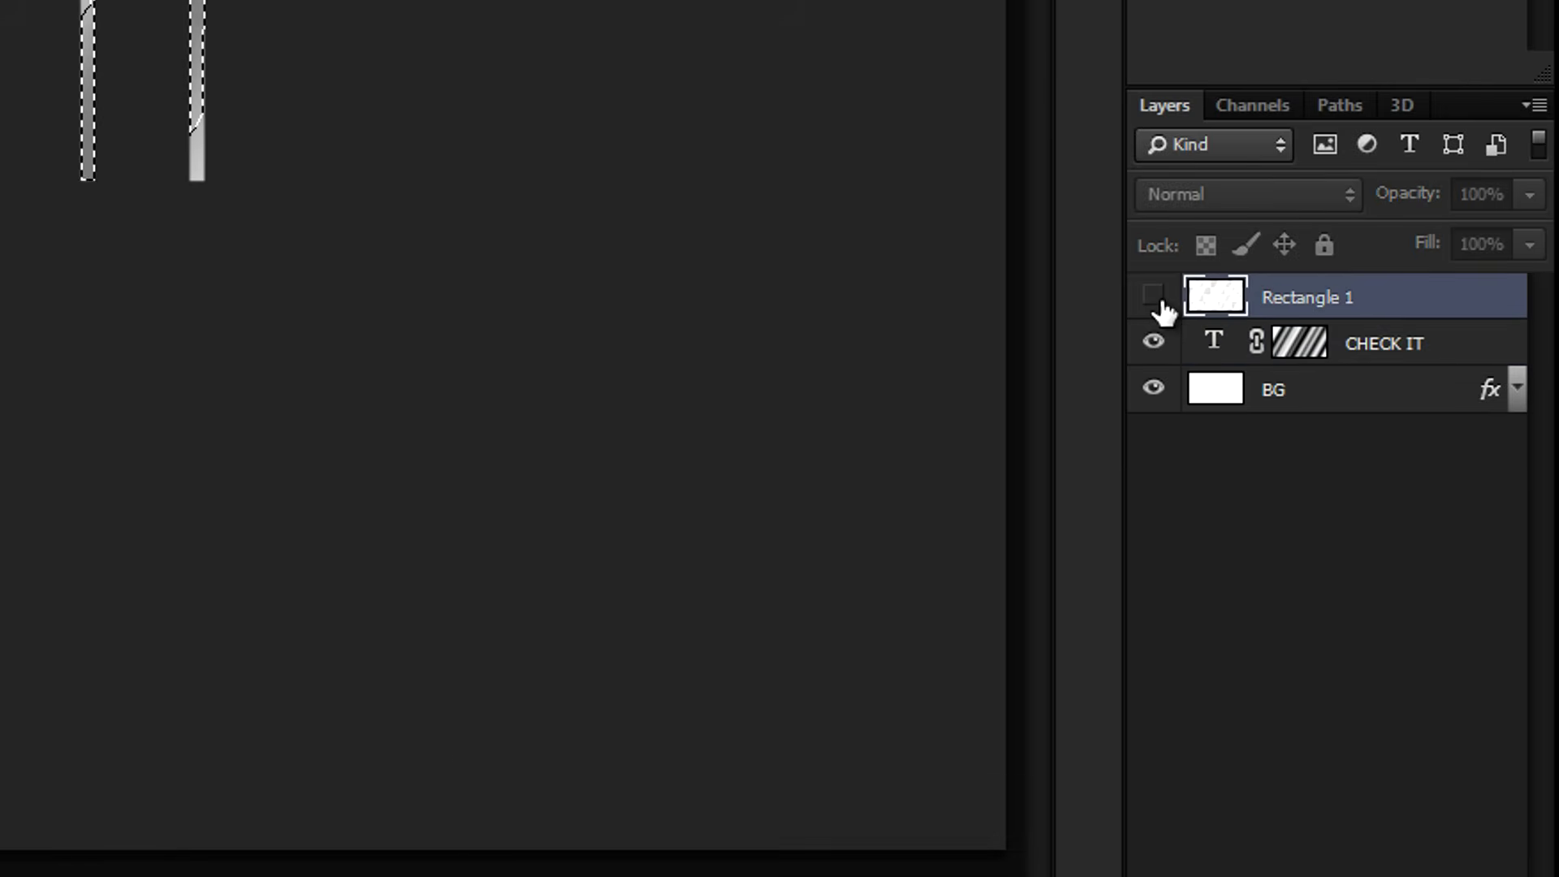
pyautogui.click(1155, 298)
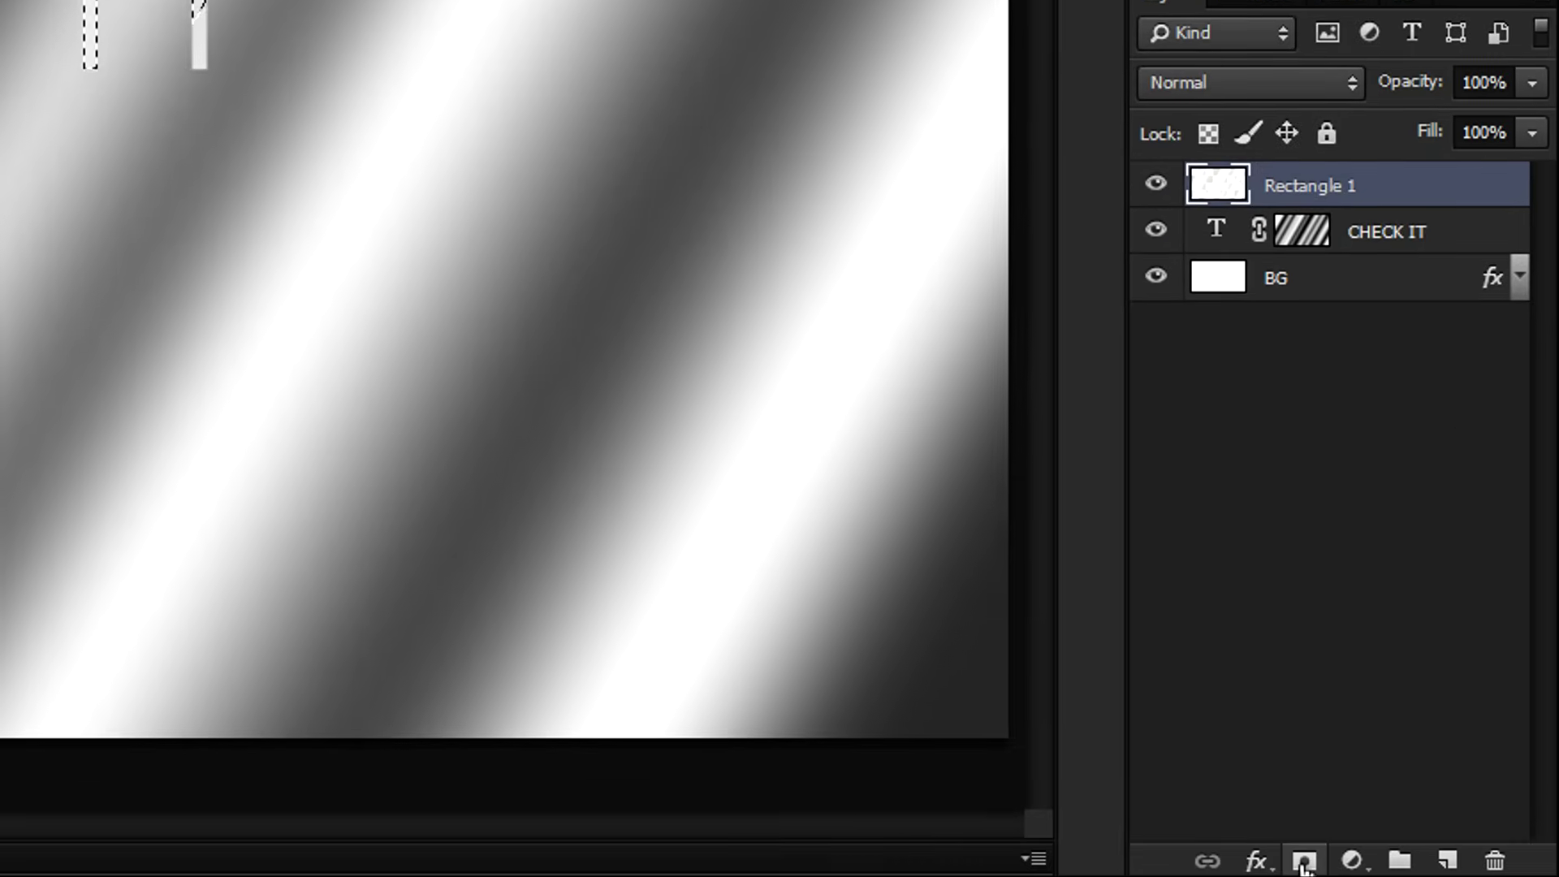
pyautogui.keyDown('alt'); pyautogui.click(1304, 863); pyautogui.keyUp('alt')
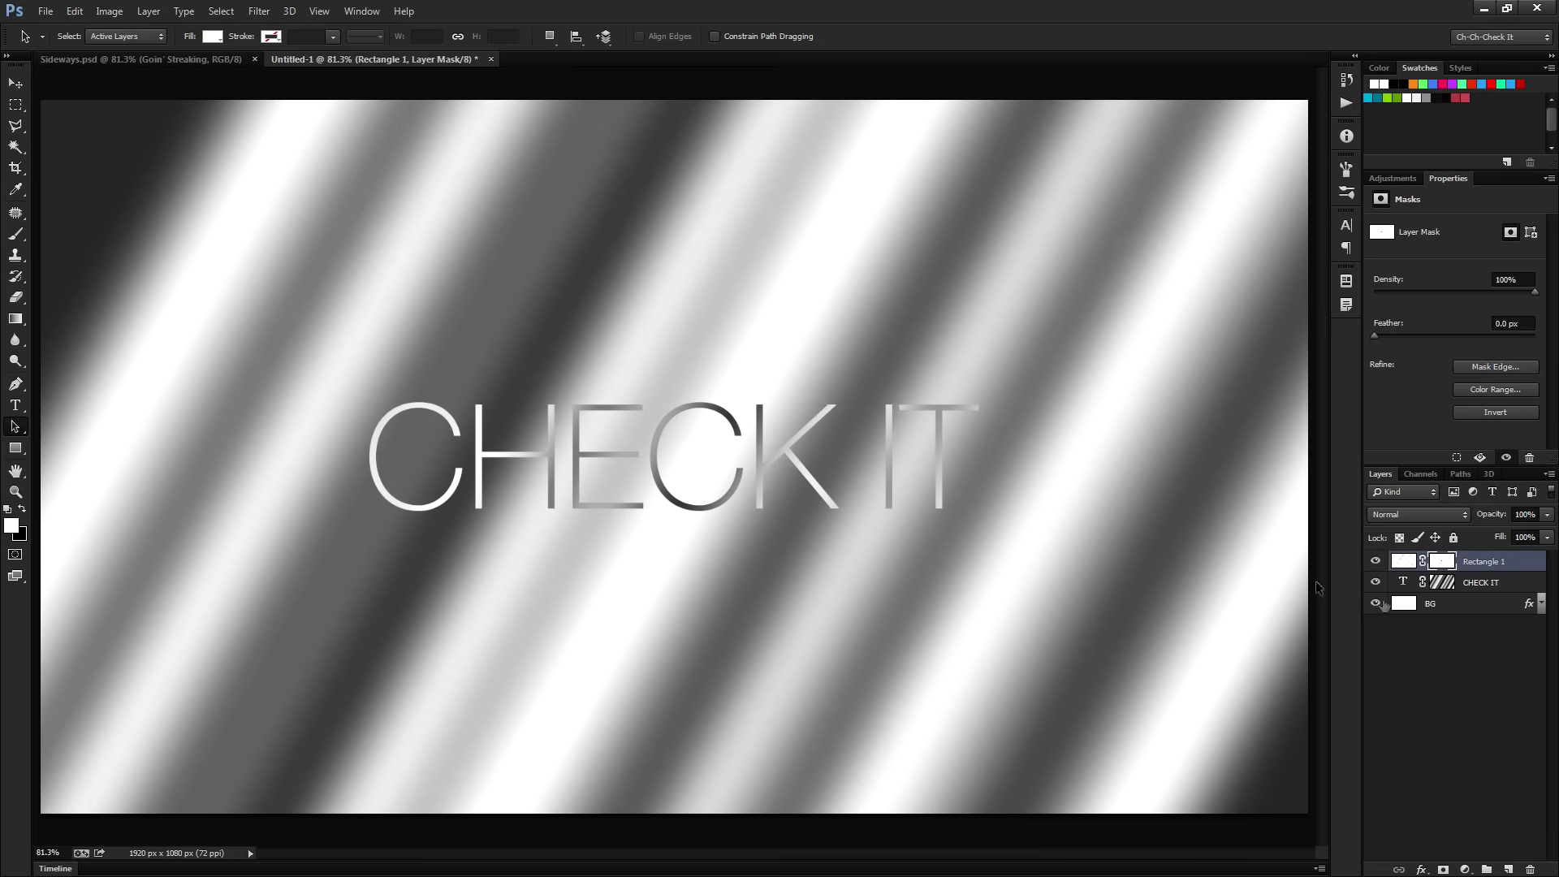
# Create a new layer directly above BG and name it Colors.
pyautogui.click(1487, 611)
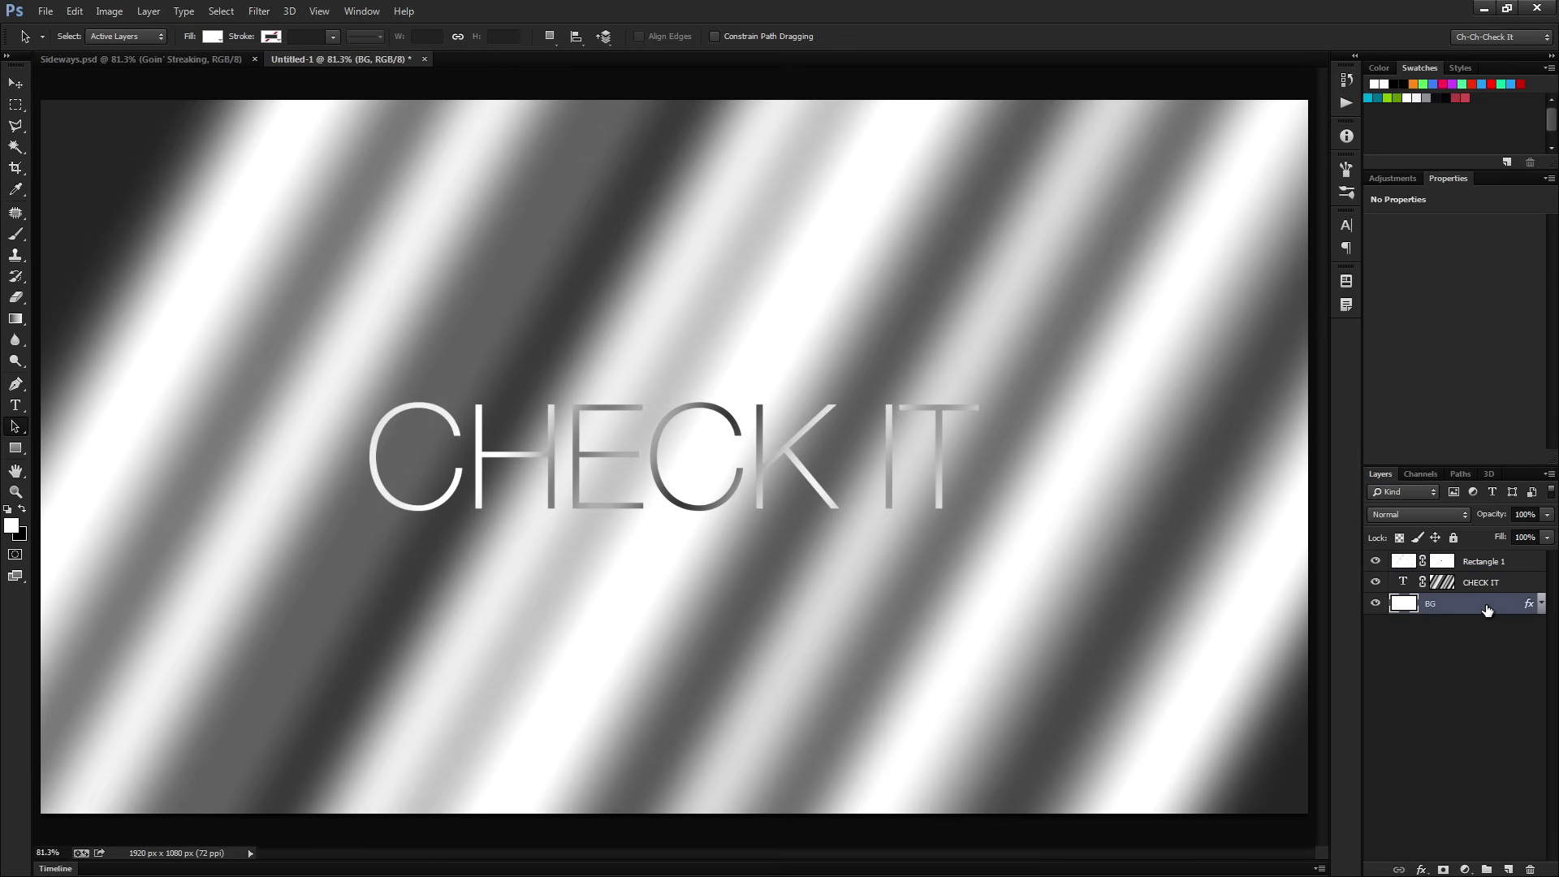
pyautogui.click(1508, 870)
pyautogui.doubleClick(1438, 606)
pyautogui.press('Return')
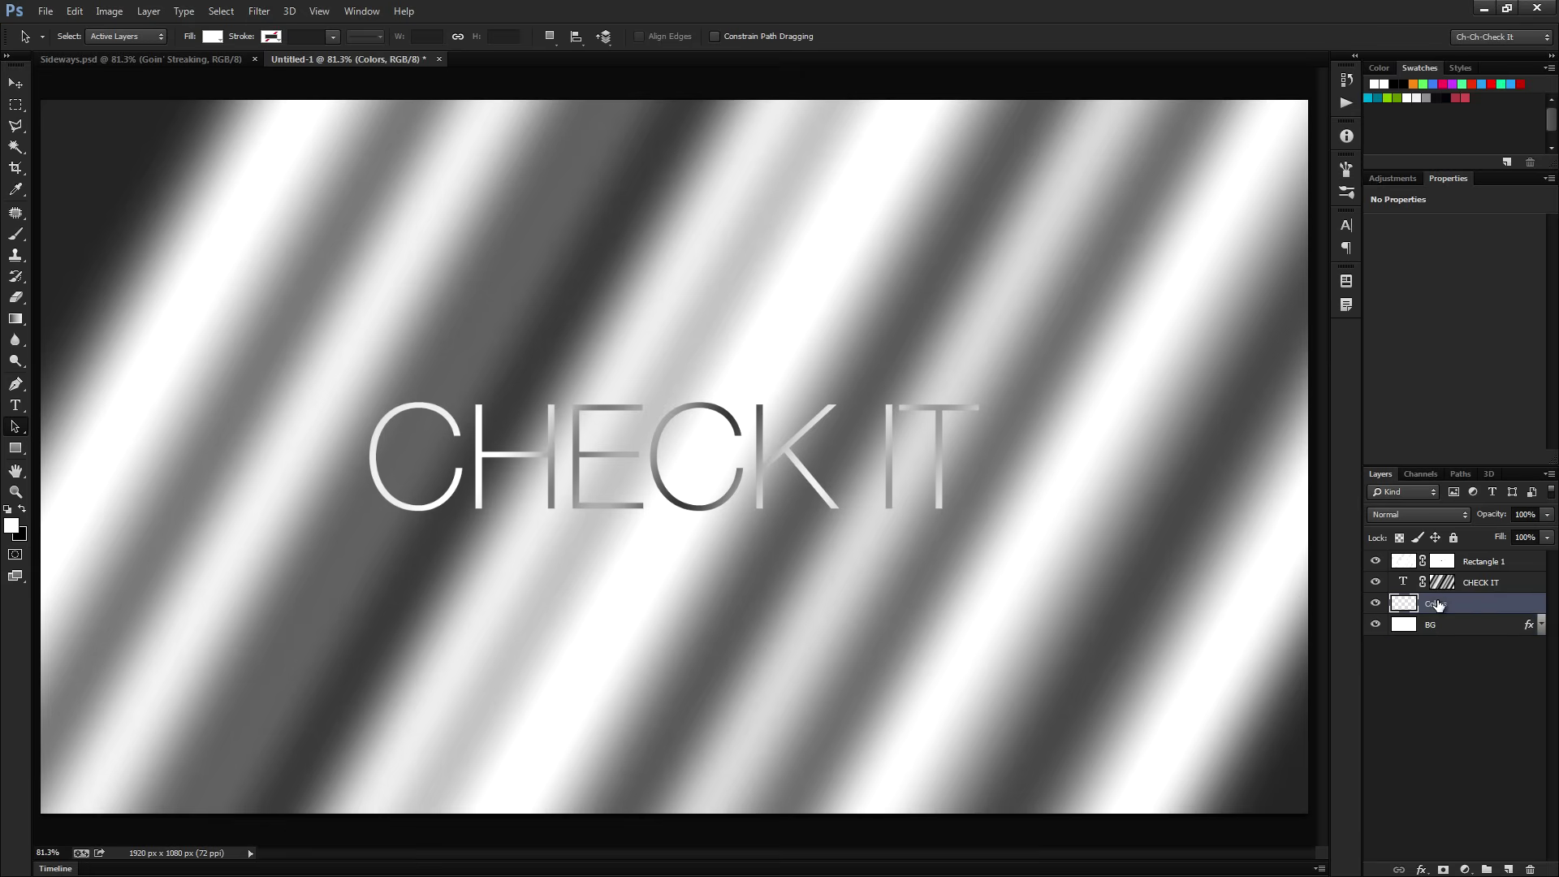
# Paint pink (#ed107d) along the lower part of the canvas on the Colors layer using a 50% opacity brush.
pyautogui.press('b')
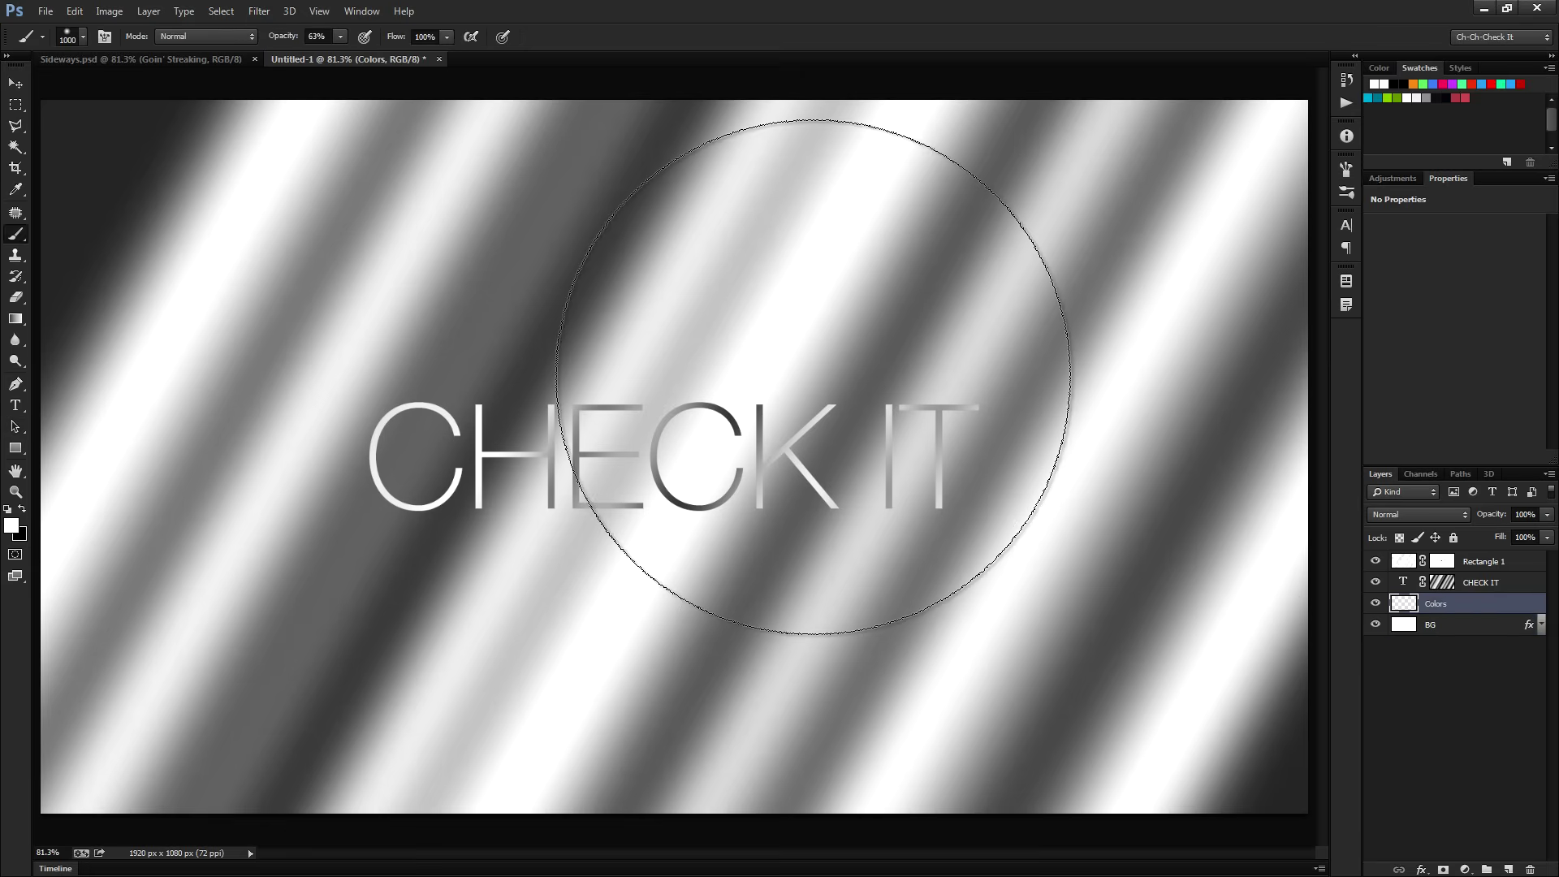
pyautogui.click(12, 524)
pyautogui.moveTo(888, 480); pyautogui.dragTo(875, 382)
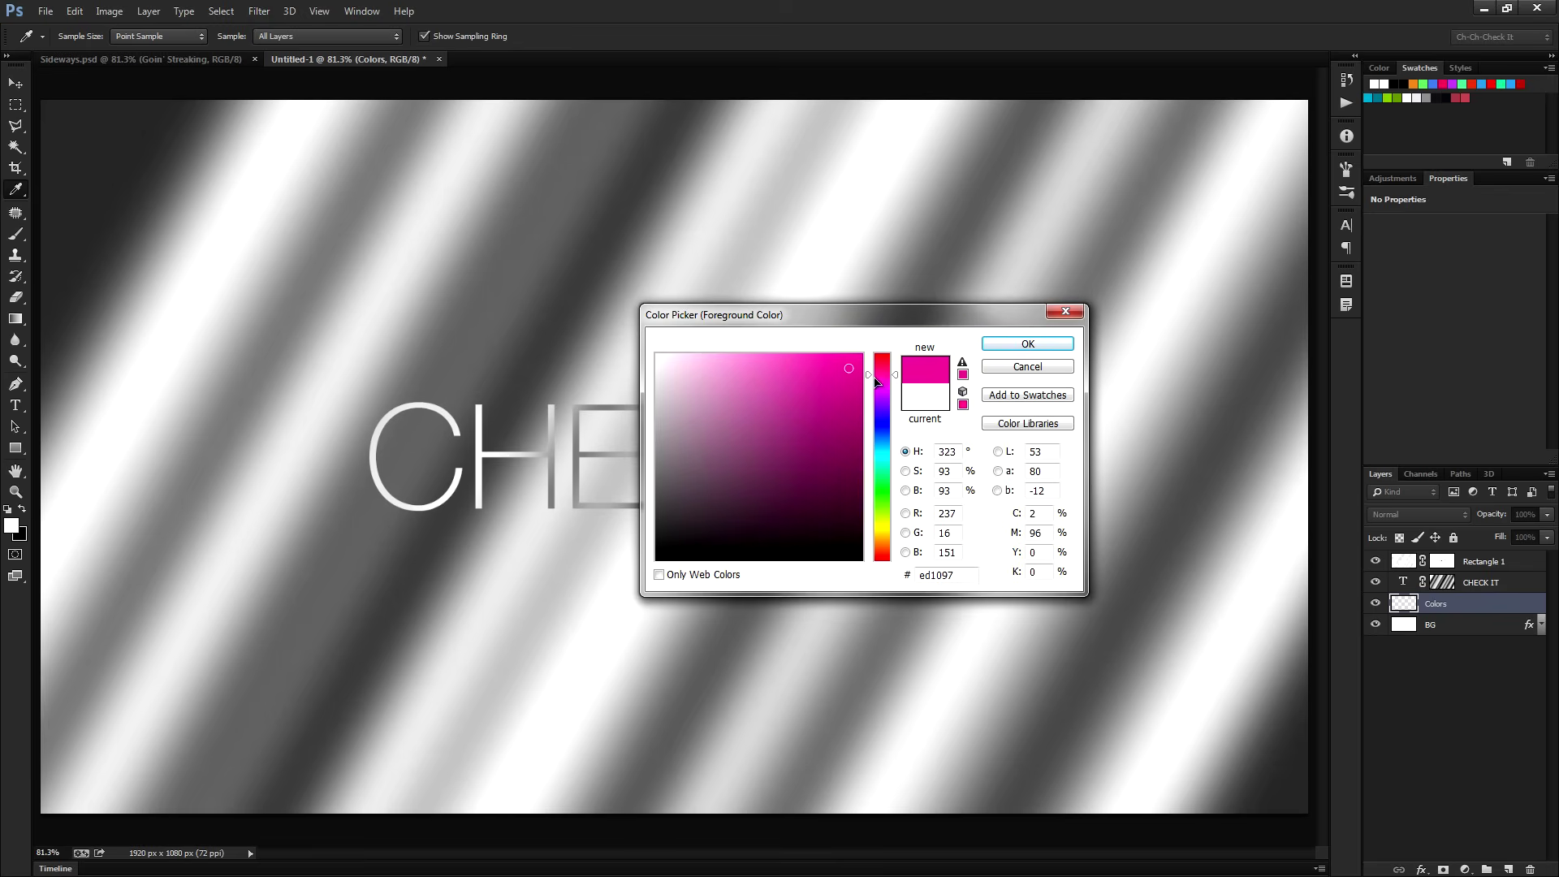
pyautogui.click(1044, 343)
pyautogui.press('b')
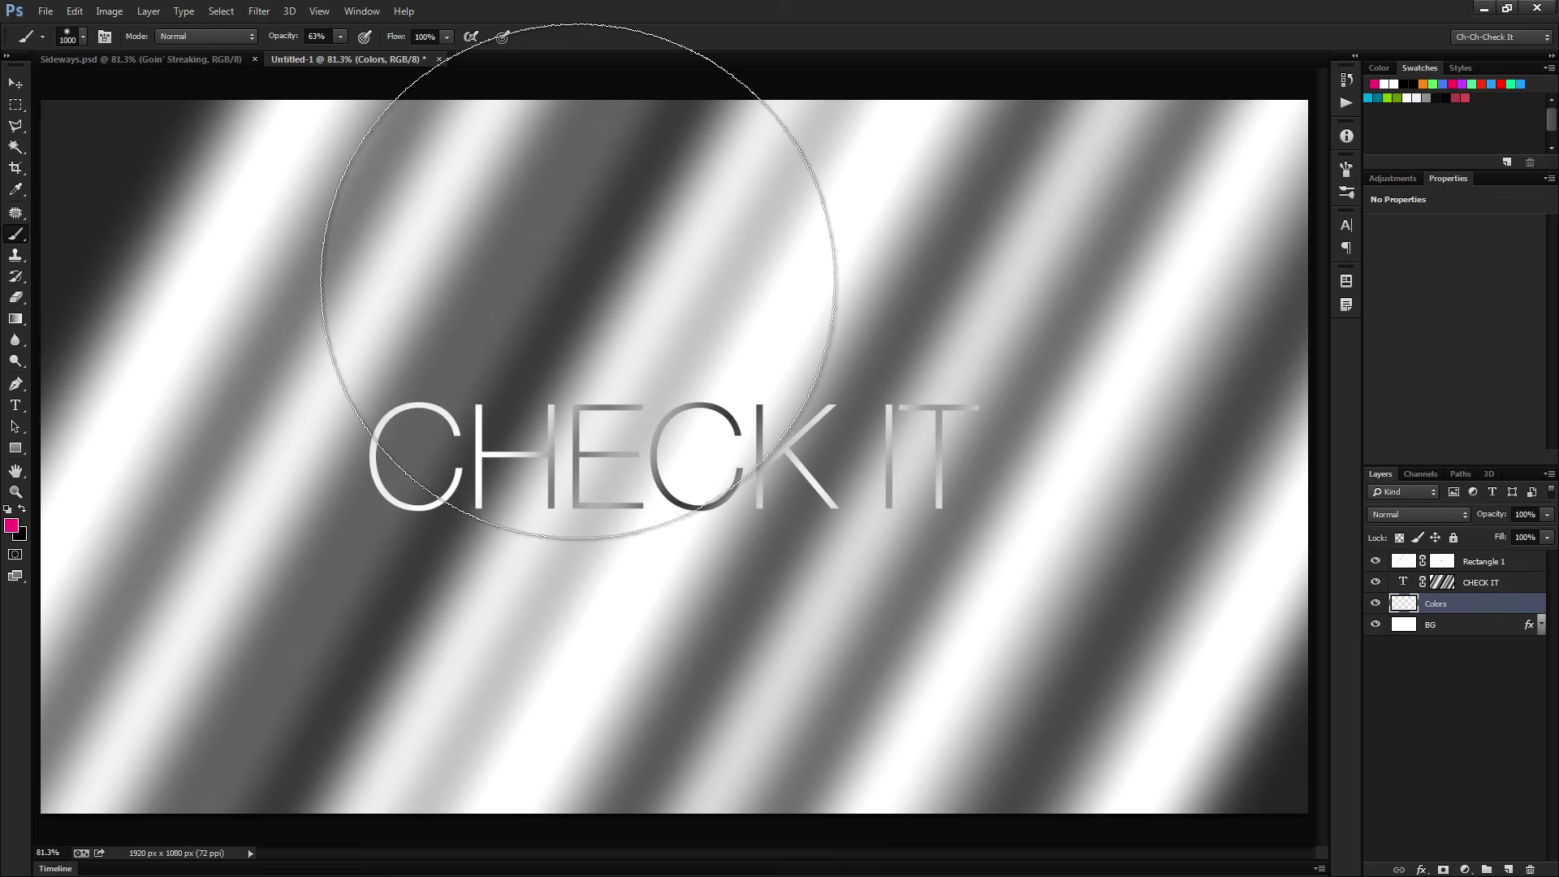
pyautogui.click(313, 36)
pyautogui.press('Return')
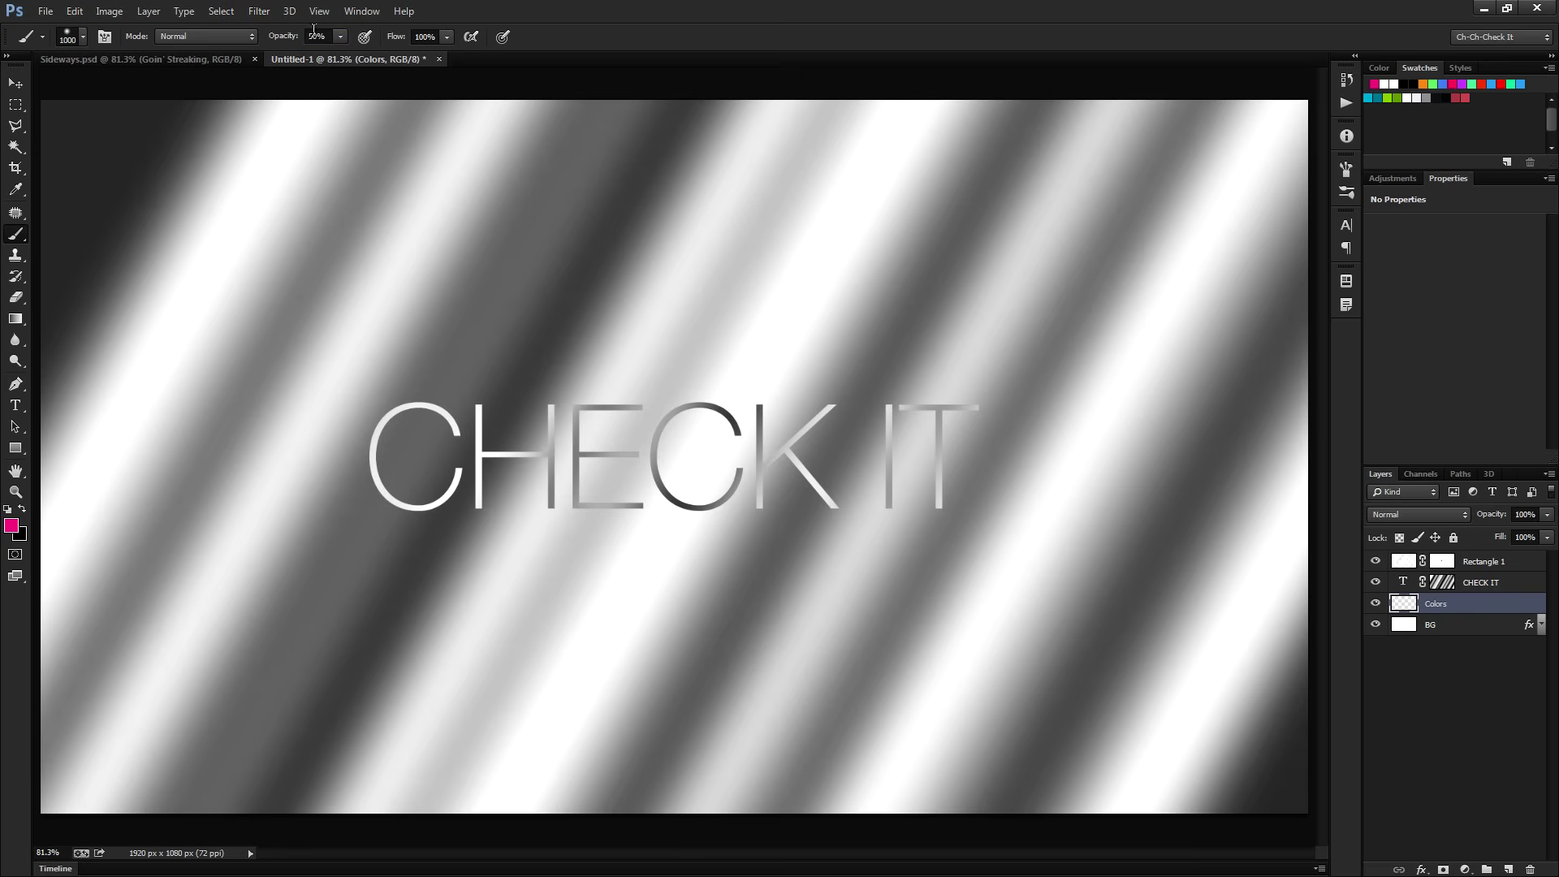
pyautogui.scroll(-3, 654, 471)
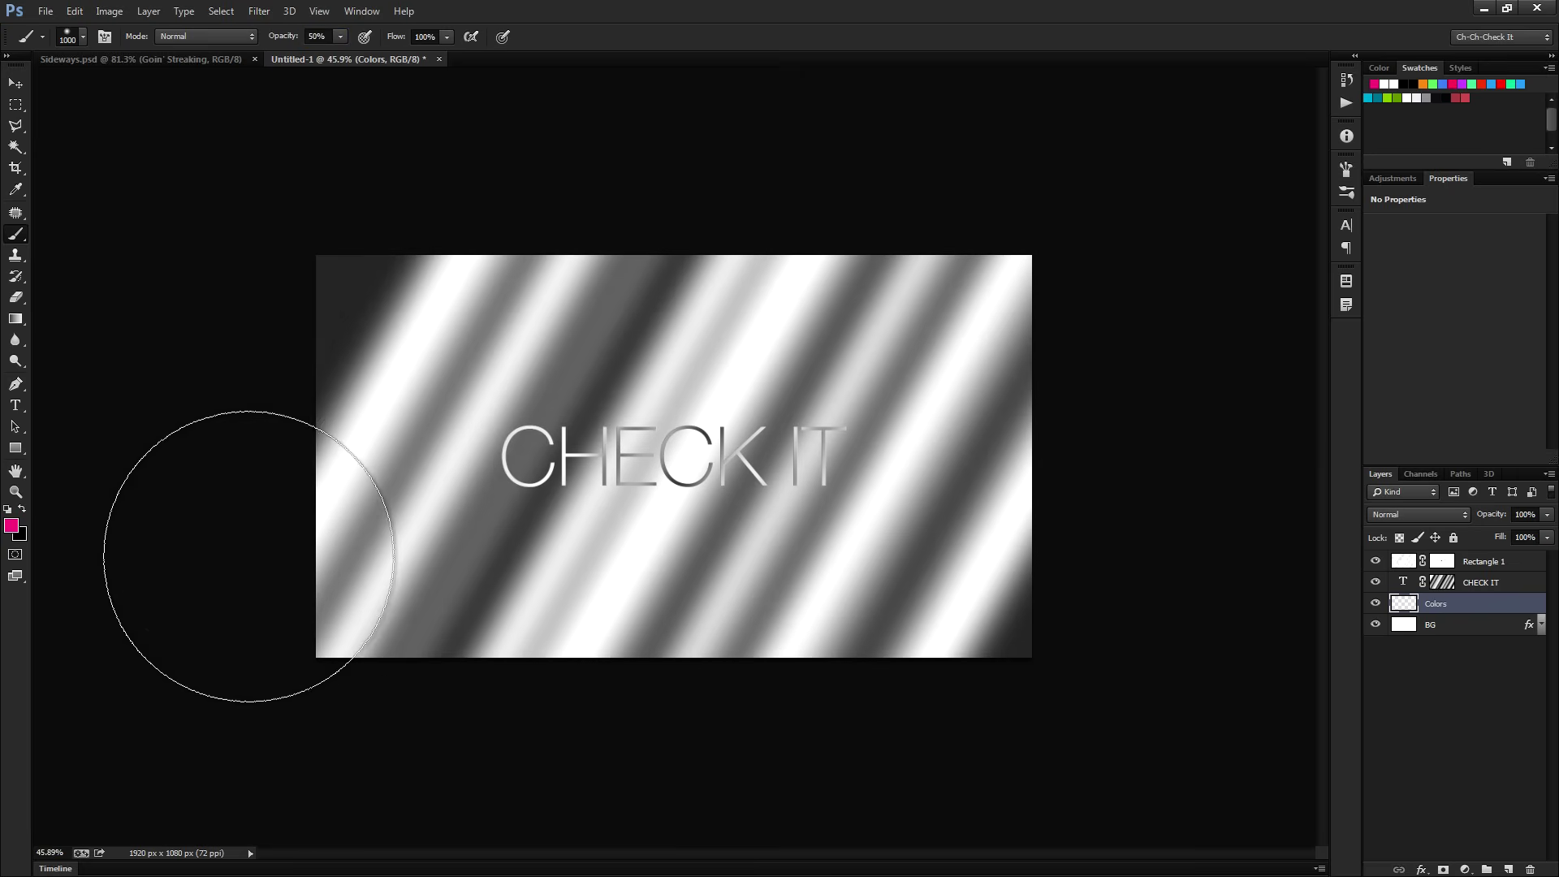
pyautogui.moveTo(255, 522)
pyautogui.mouseDown()
pyautogui.moveTo(242, 566)
pyautogui.moveTo(507, 680)
pyautogui.moveTo(1028, 789)
pyautogui.moveTo(271, 801)
pyautogui.moveTo(269, 752)
pyautogui.moveTo(291, 777)
pyautogui.moveTo(167, 813)
pyautogui.mouseUp()
# Enlarge the brush to 1200 px and paint light blue with a 212° hue across the upper edge of the canvas.
pyautogui.press(']')
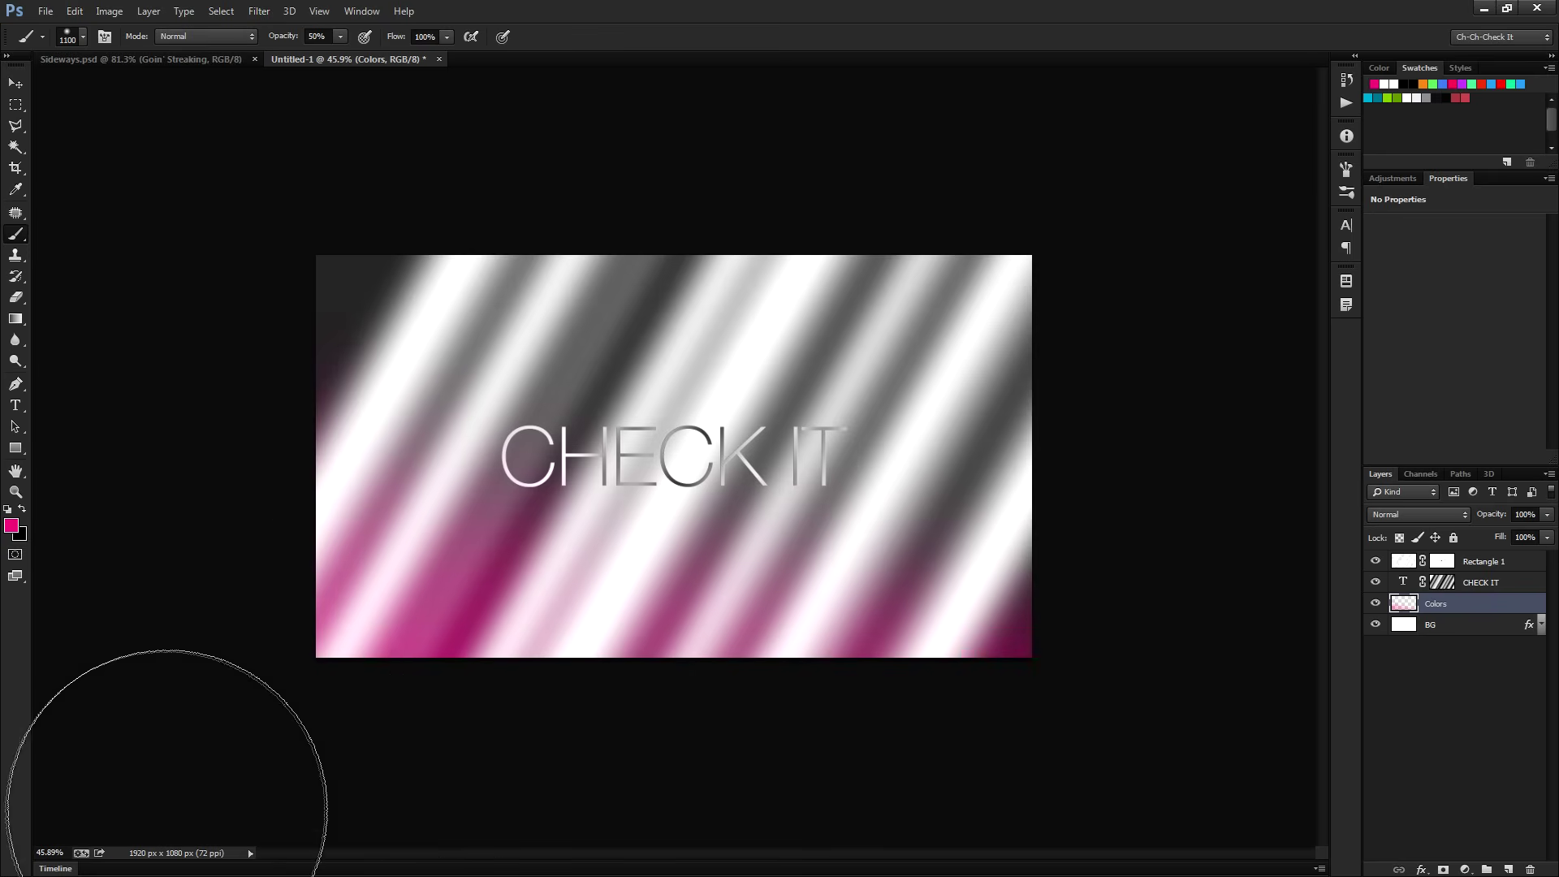
pyautogui.click(11, 525)
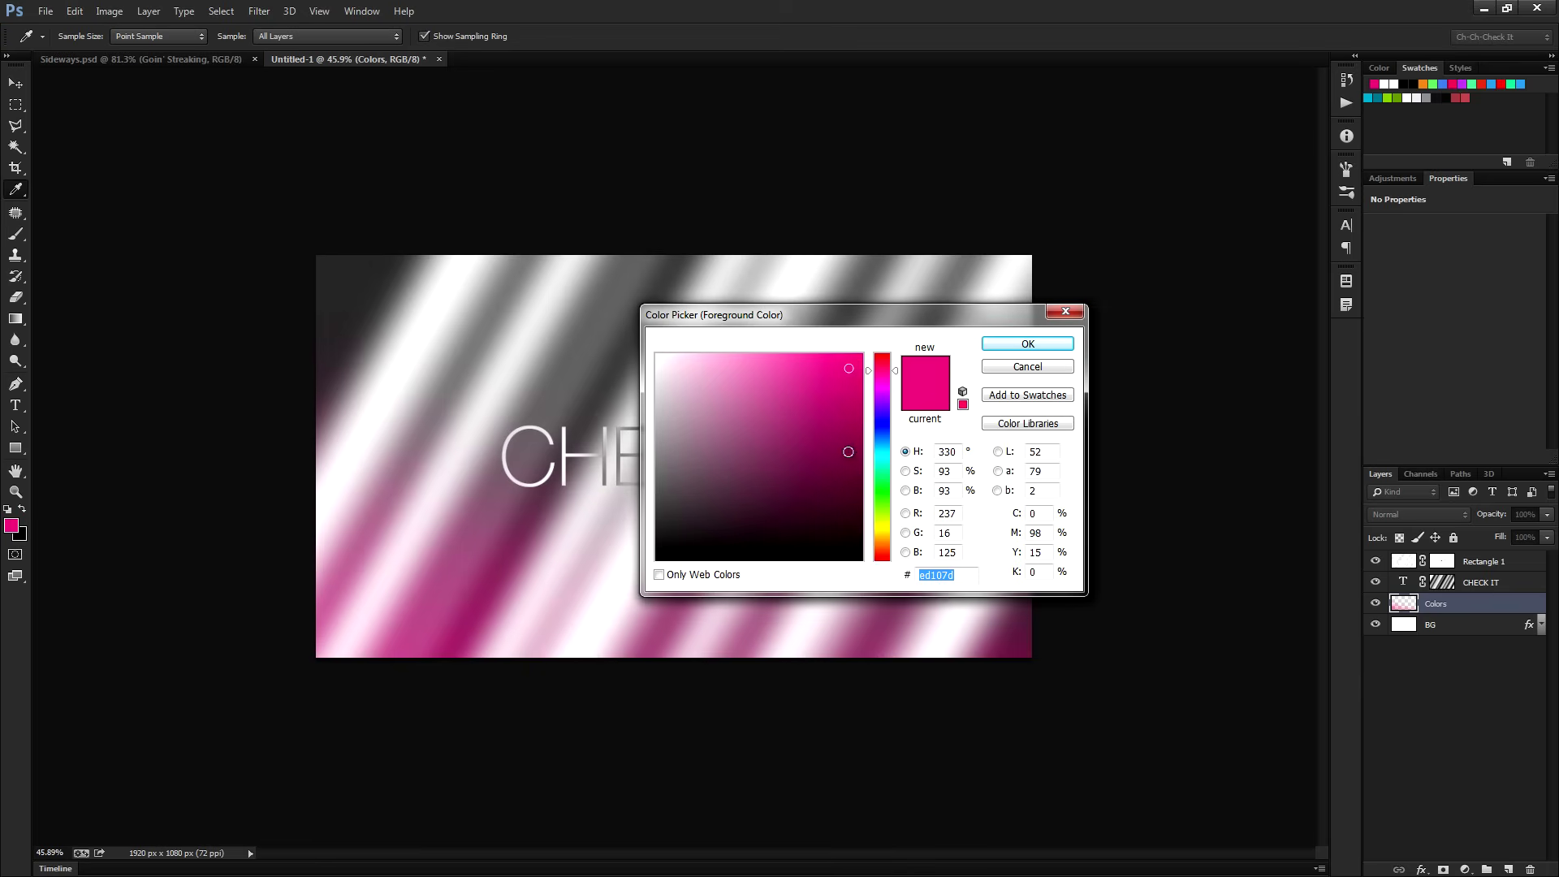
pyautogui.moveTo(892, 403); pyautogui.dragTo(893, 444)
pyautogui.moveTo(815, 371); pyautogui.dragTo(812, 365)
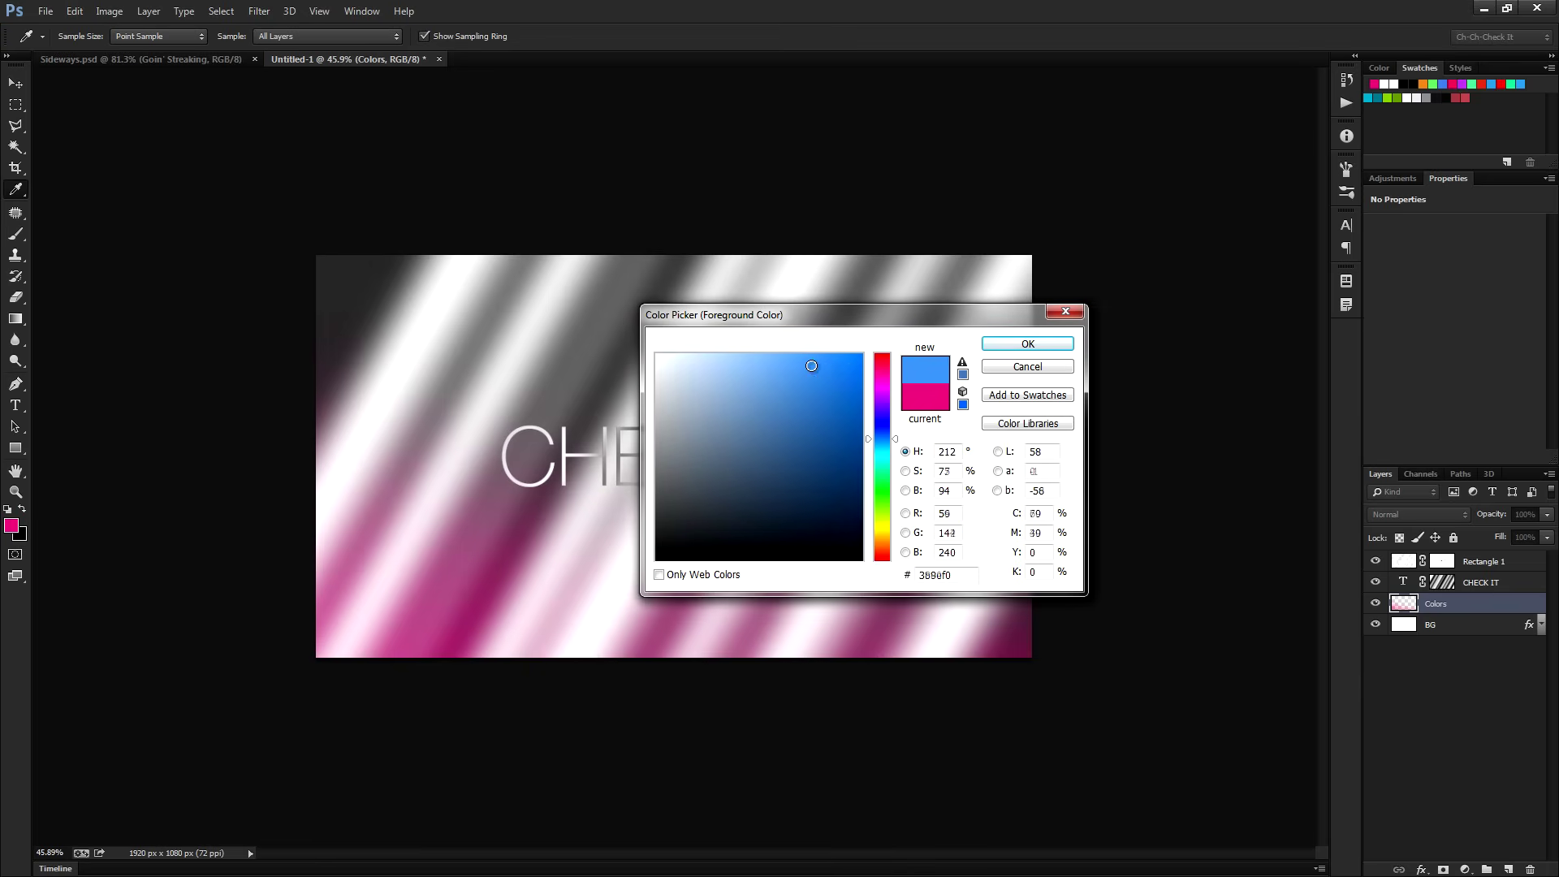
pyautogui.click(1029, 344)
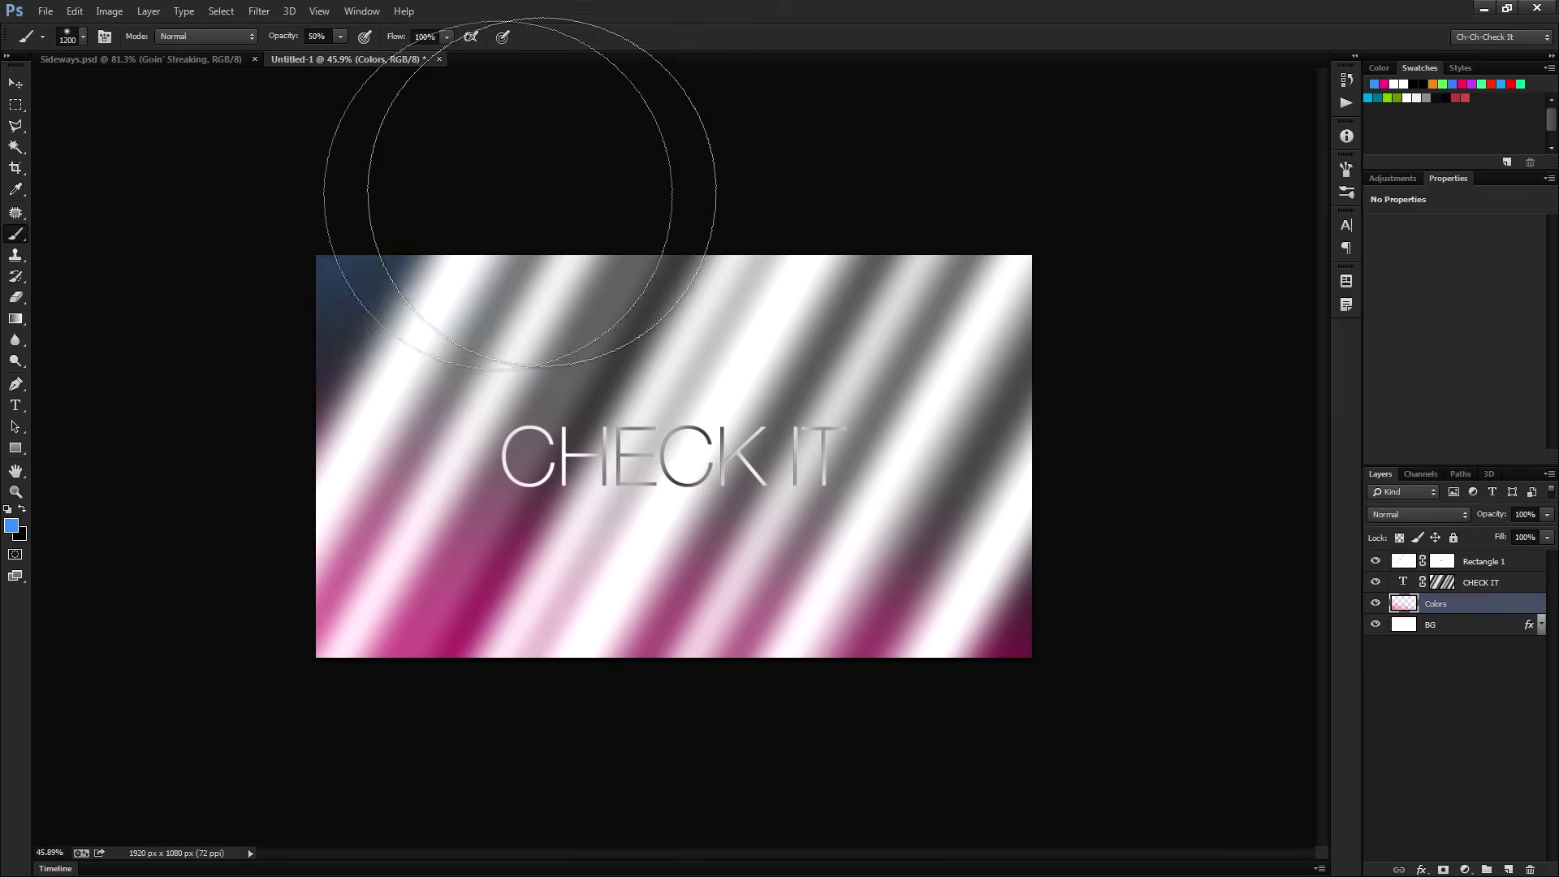
pyautogui.moveTo(478, 195); pyautogui.dragTo(975, 192)
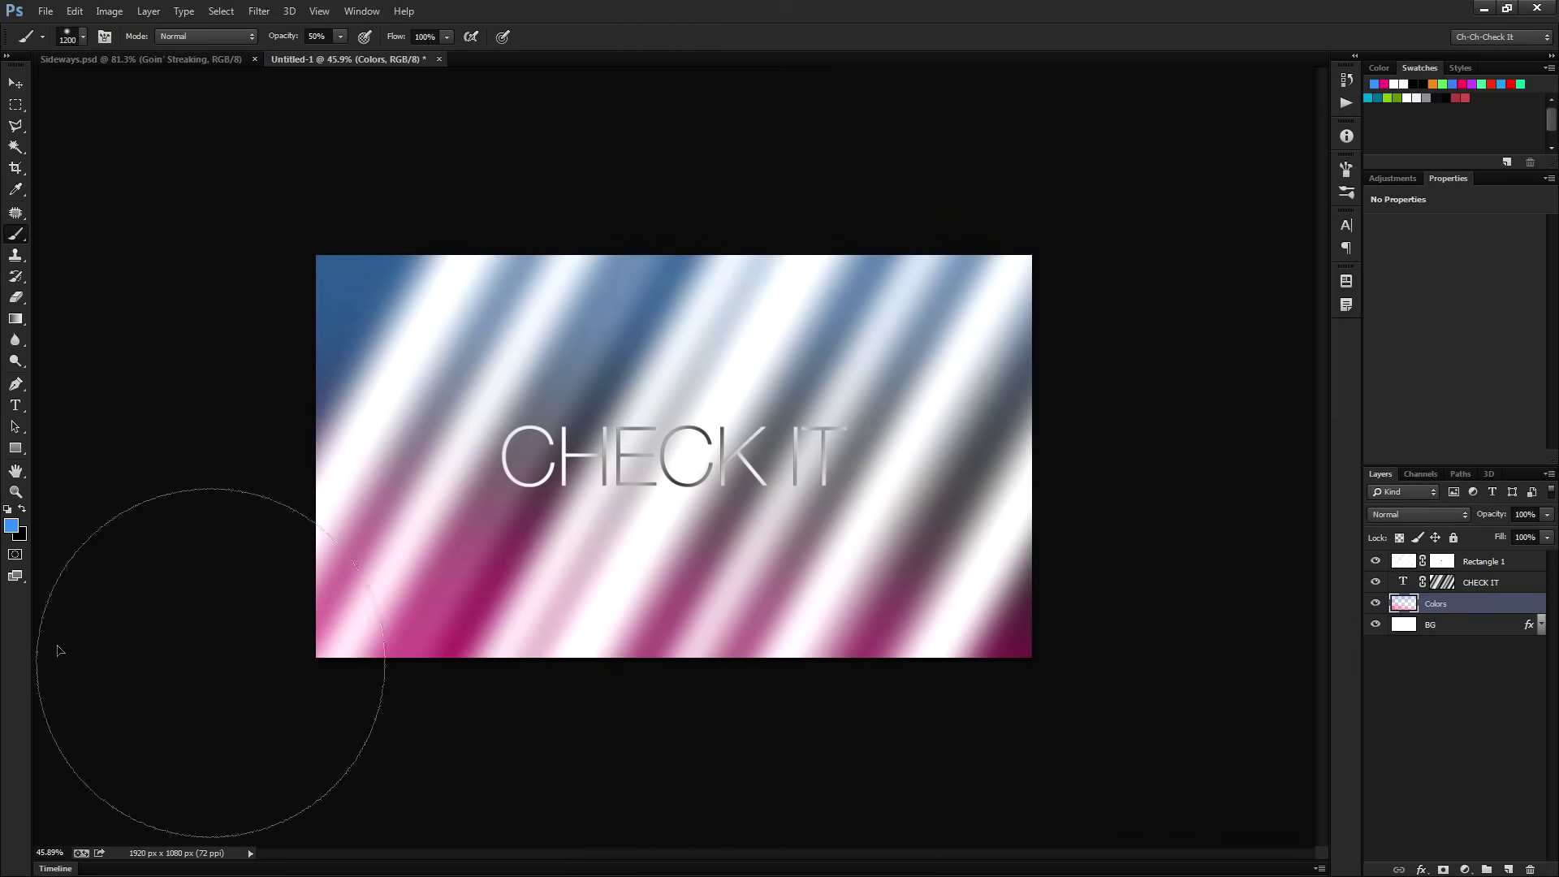
# Paint green (#14e222) down the right side and along the lower edge of the canvas on the Colors layer.
pyautogui.click(11, 526)
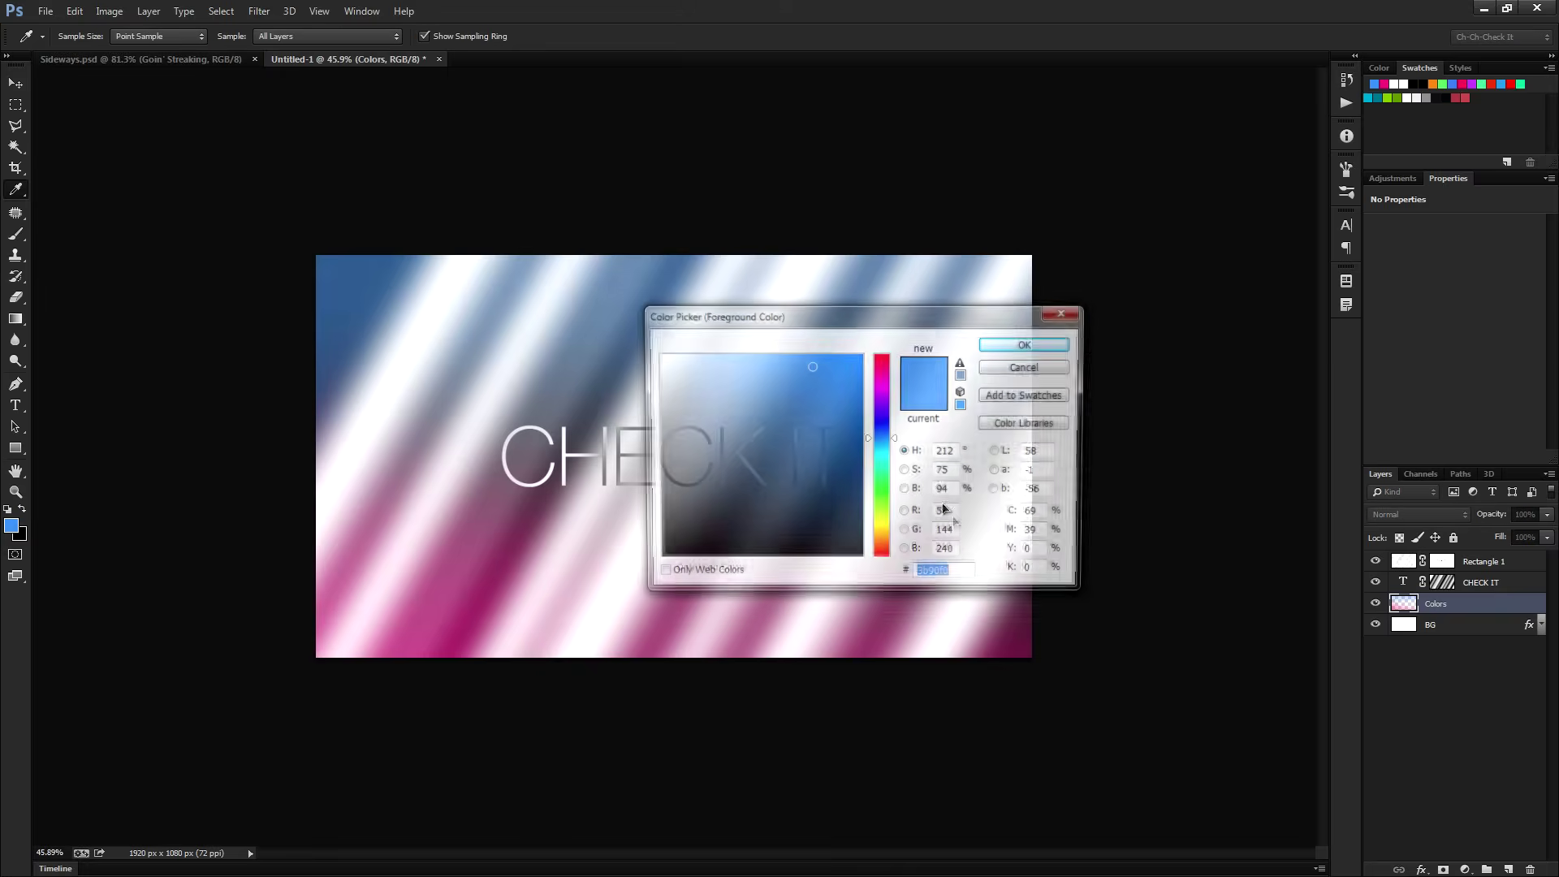
pyautogui.click(882, 489)
pyautogui.moveTo(812, 390); pyautogui.dragTo(845, 377)
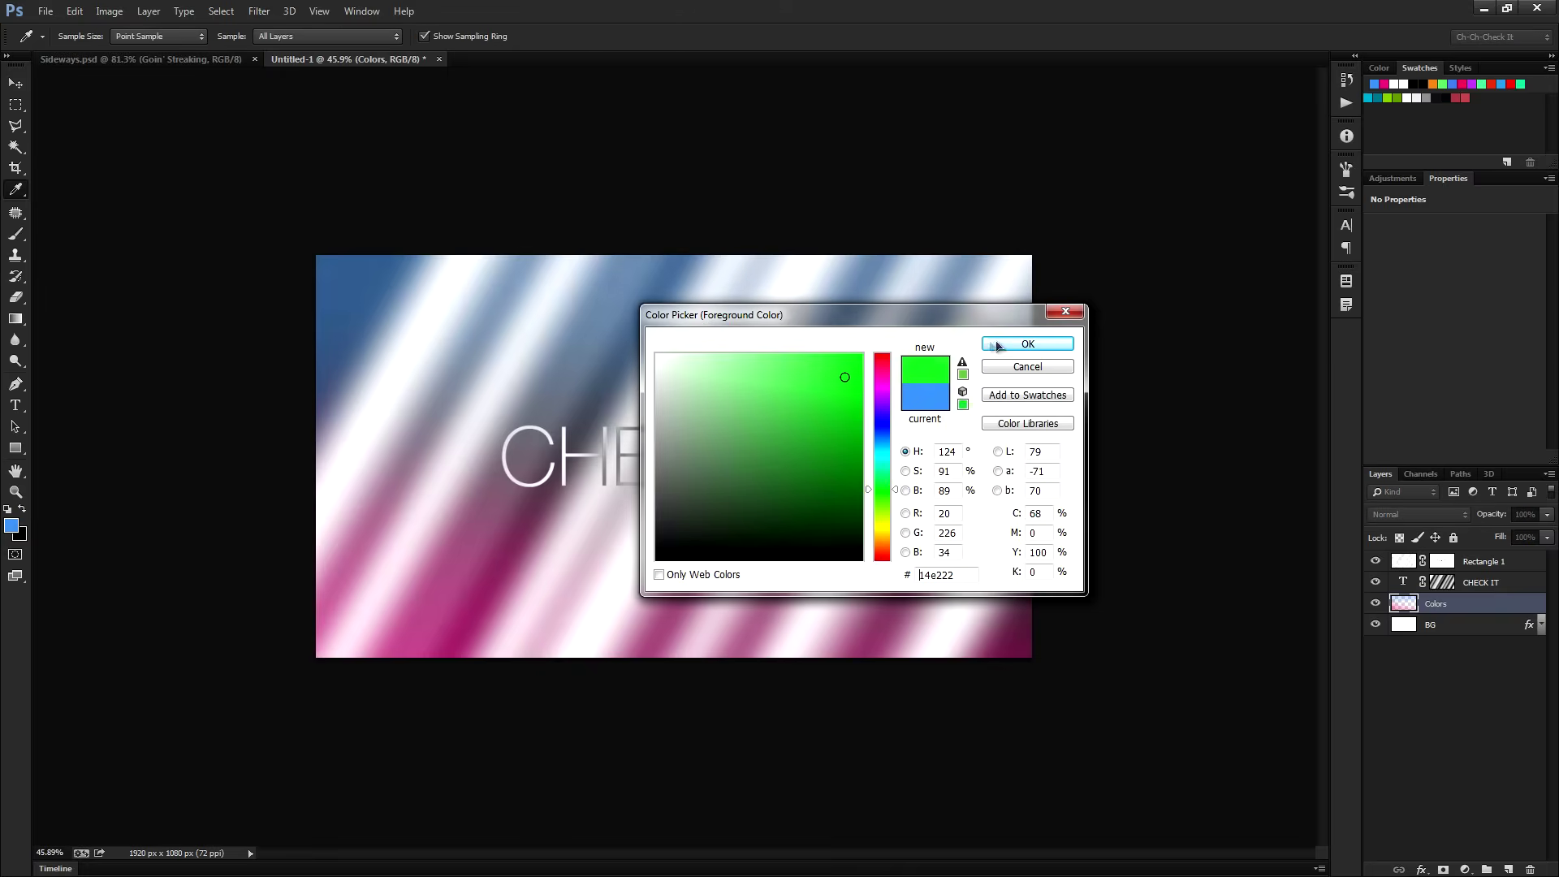
pyautogui.click(990, 344)
pyautogui.press('b')
pyautogui.moveTo(1202, 388)
pyautogui.mouseDown()
pyautogui.moveTo(1085, 476)
pyautogui.moveTo(1171, 540)
pyautogui.moveTo(1210, 671)
pyautogui.moveTo(1045, 791)
pyautogui.moveTo(920, 811)
pyautogui.moveTo(928, 836)
pyautogui.moveTo(677, 876)
pyautogui.moveTo(784, 841)
pyautogui.moveTo(619, 871)
pyautogui.moveTo(622, 844)
pyautogui.moveTo(427, 856)
pyautogui.mouseUp()
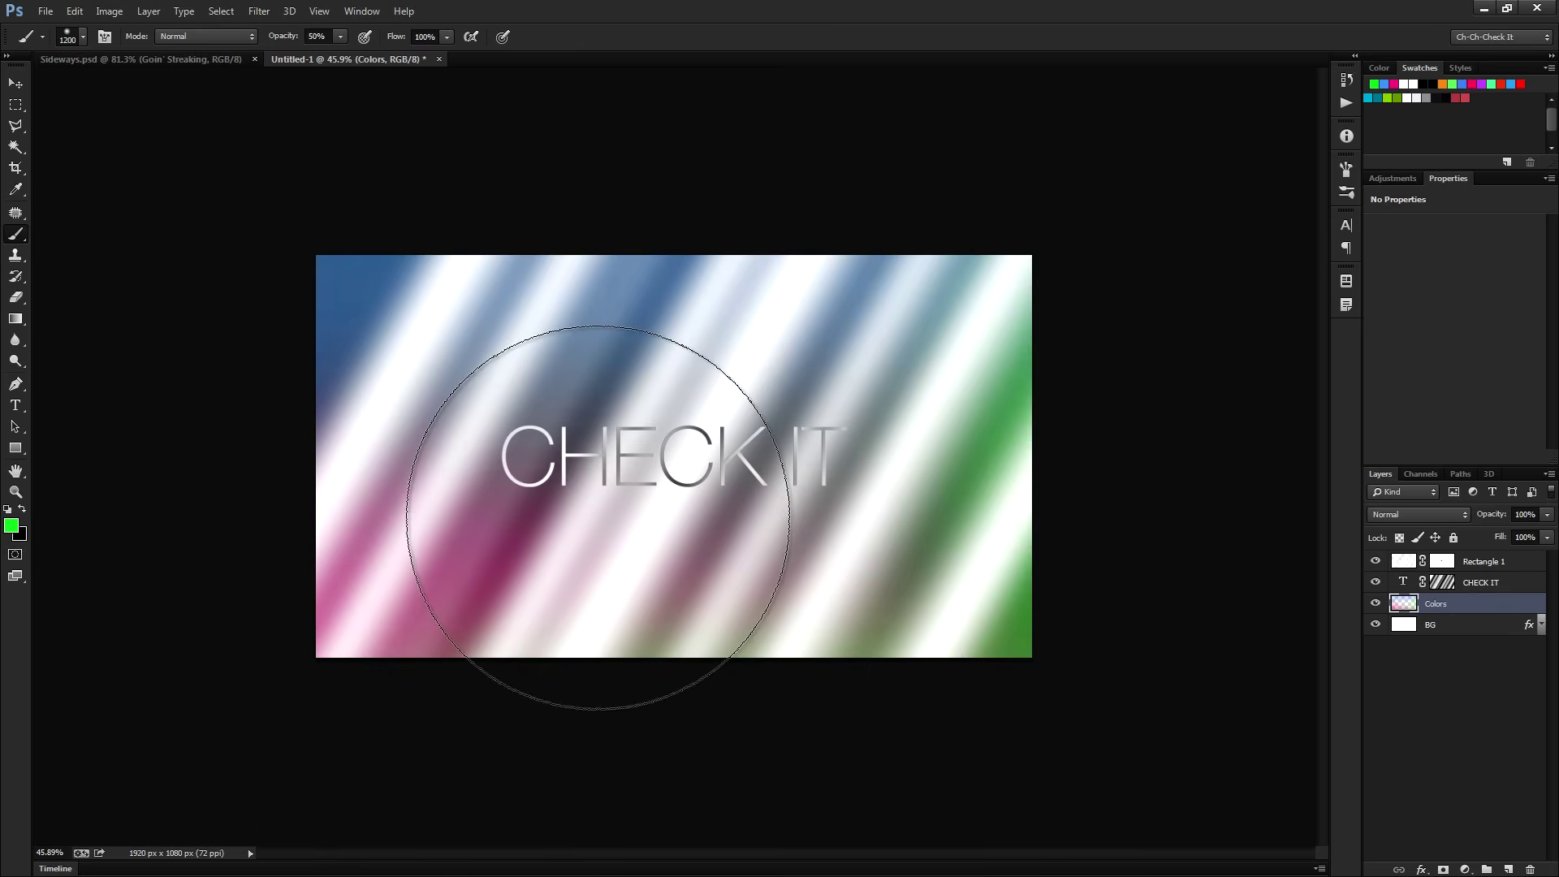
# Reduce the brush to 800 px and paint orange (#f2953a) across the middle and left side of the canvas.
pyautogui.scroll(1, 597, 517)
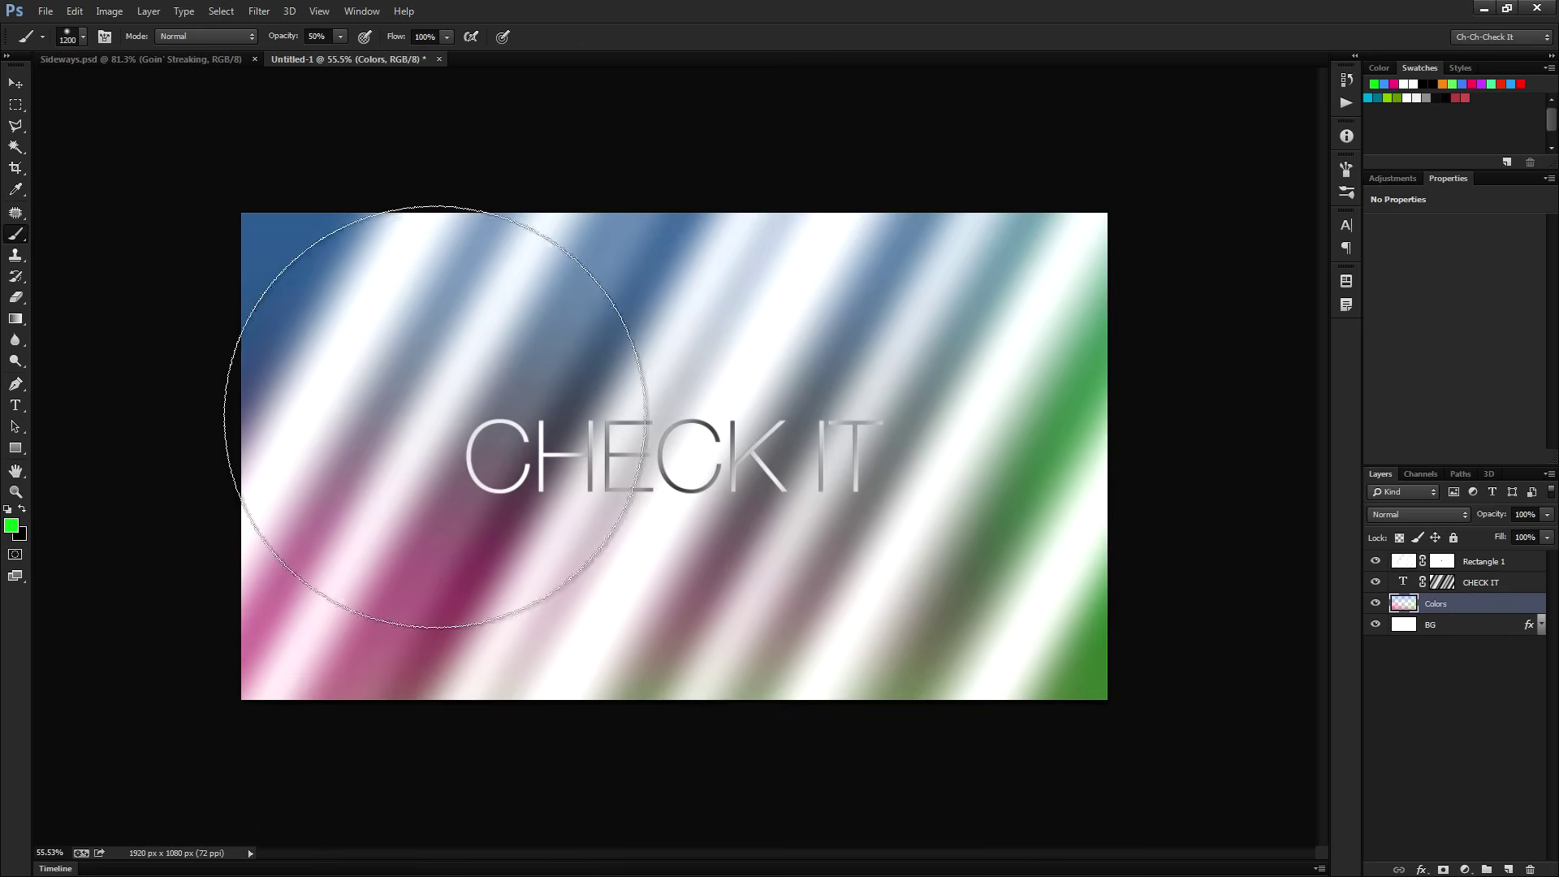
pyautogui.click(20, 526)
pyautogui.moveTo(889, 540)
pyautogui.mouseDown()
pyautogui.moveTo(892, 559)
pyautogui.moveTo(894, 543)
pyautogui.mouseUp()
pyautogui.moveTo(820, 367); pyautogui.dragTo(813, 364)
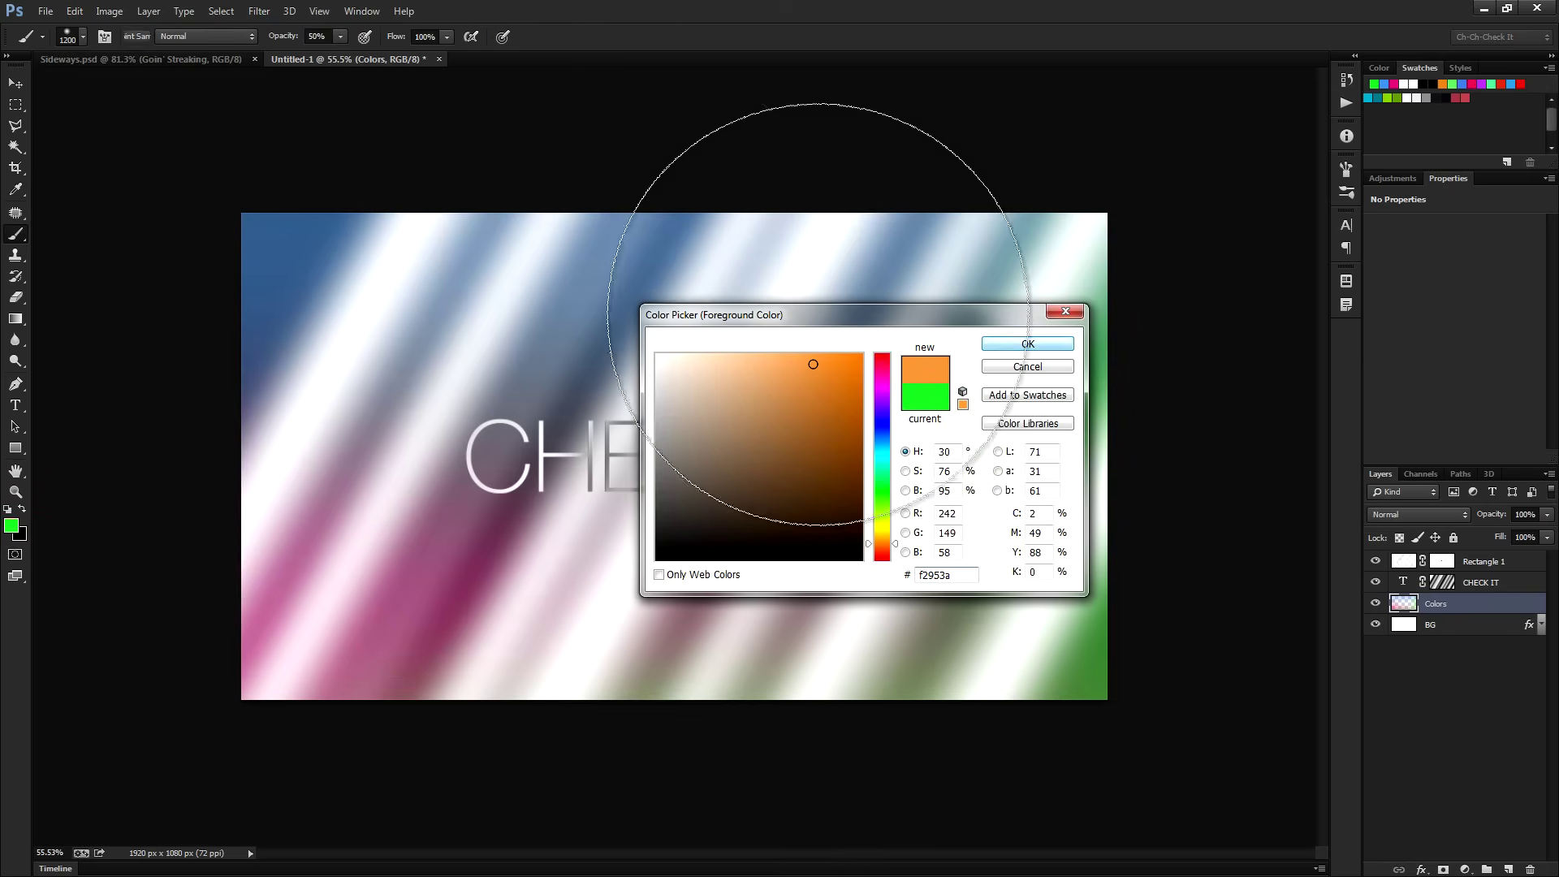
pyautogui.press('Return')
pyautogui.press('[')
pyautogui.press('[')
pyautogui.press('[')
pyautogui.press('[')
pyautogui.moveTo(804, 480)
pyautogui.mouseDown()
pyautogui.moveTo(316, 347)
pyautogui.moveTo(35, 261)
pyautogui.mouseUp()
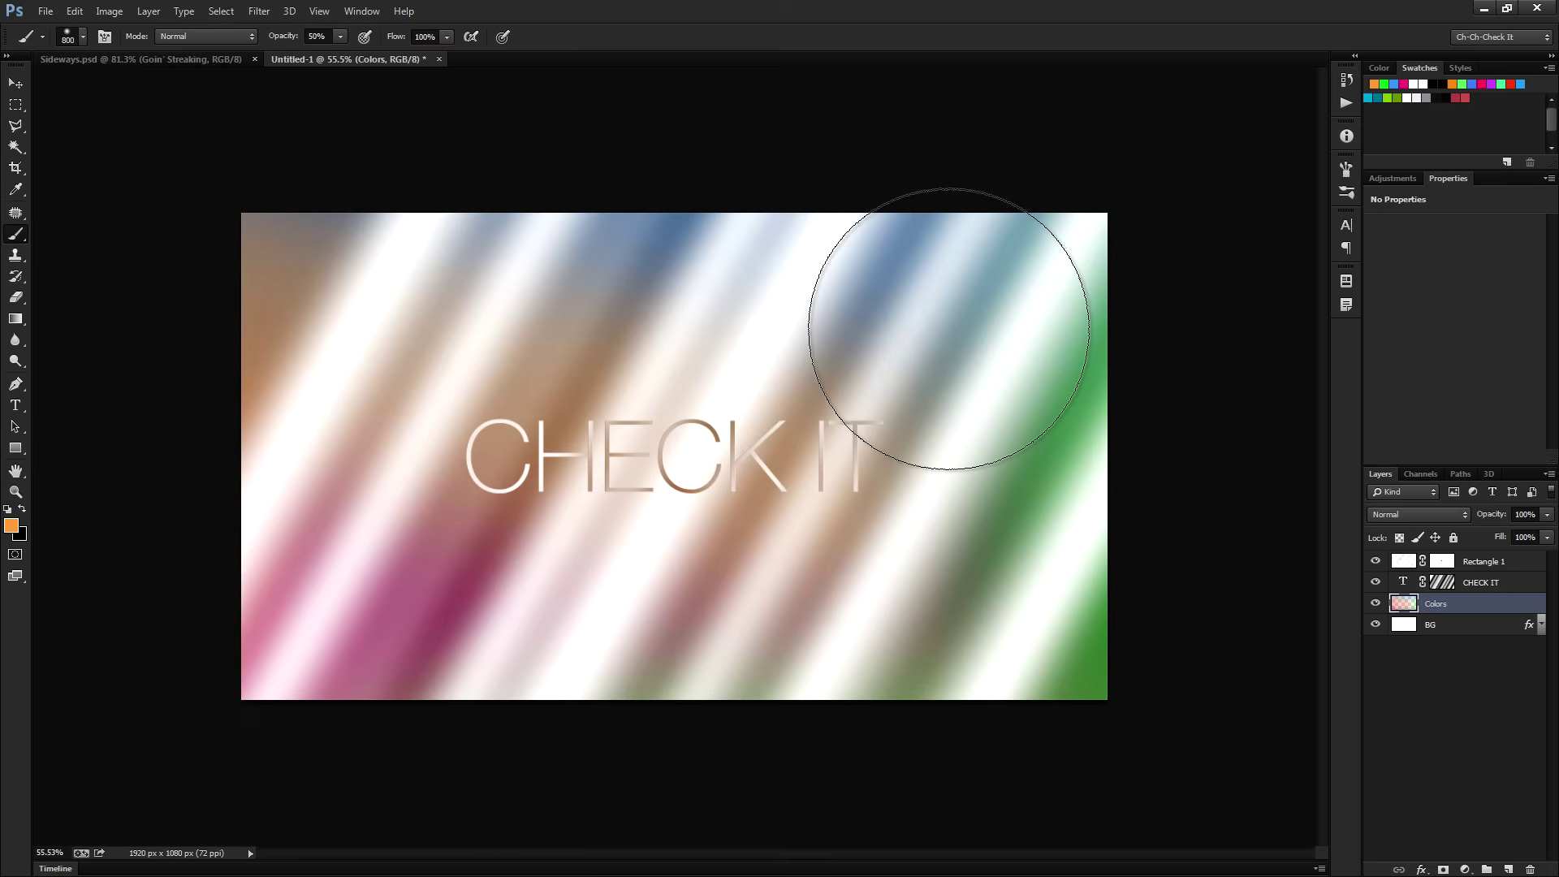
pyautogui.hotkey('ctrl', '0')
pyautogui.press('v')
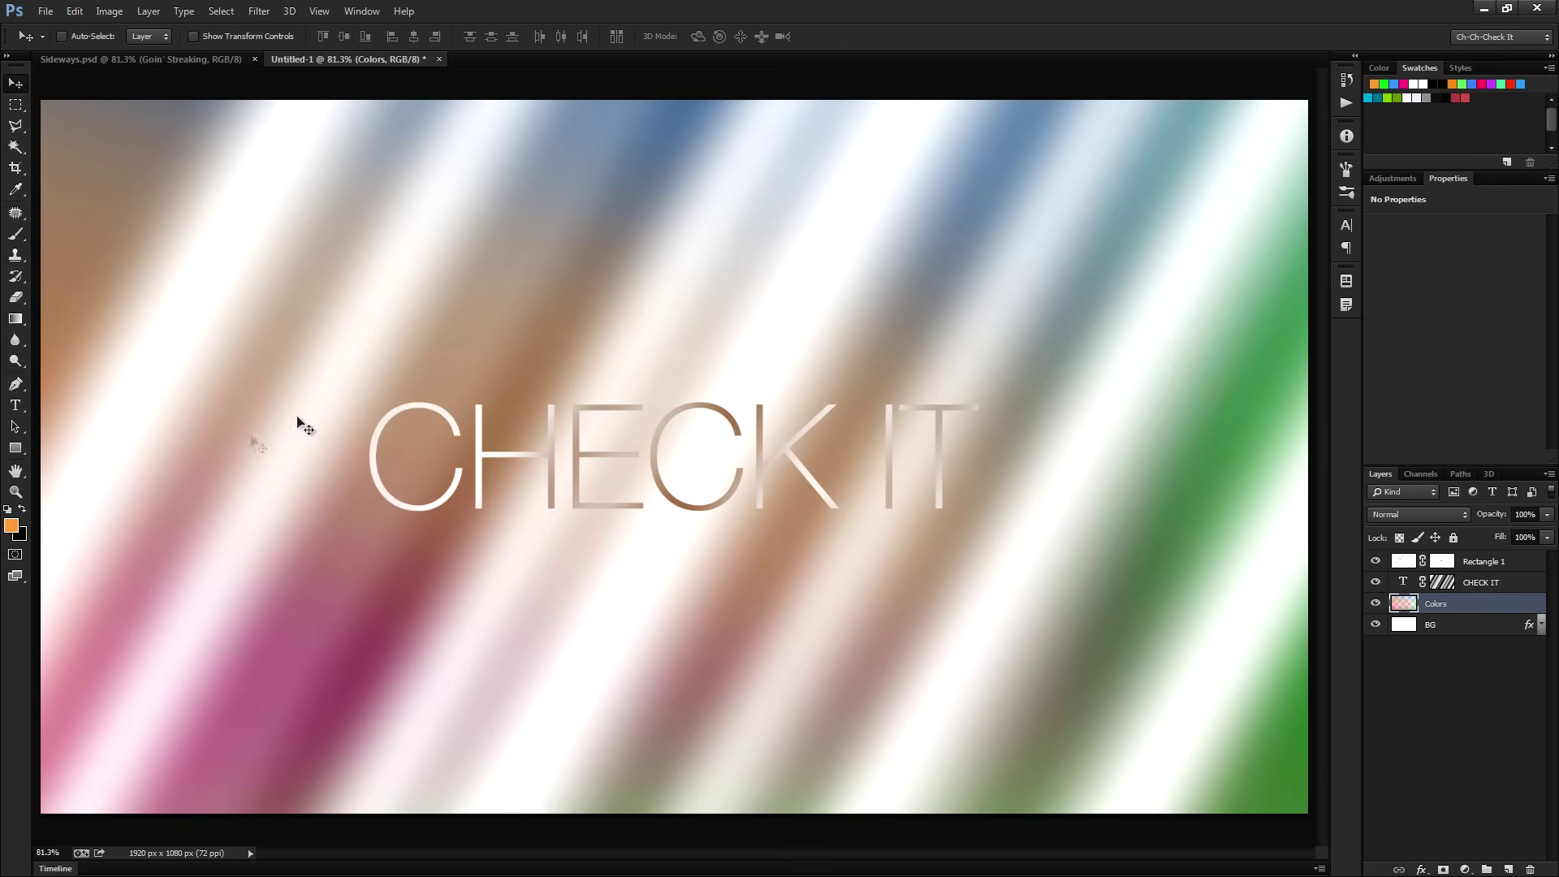
# Switch to the Sideways.psd document, hide the Goin' Streaking group, and show the Not Blurry group.
pyautogui.hotkey('ctrl', 'Tab')
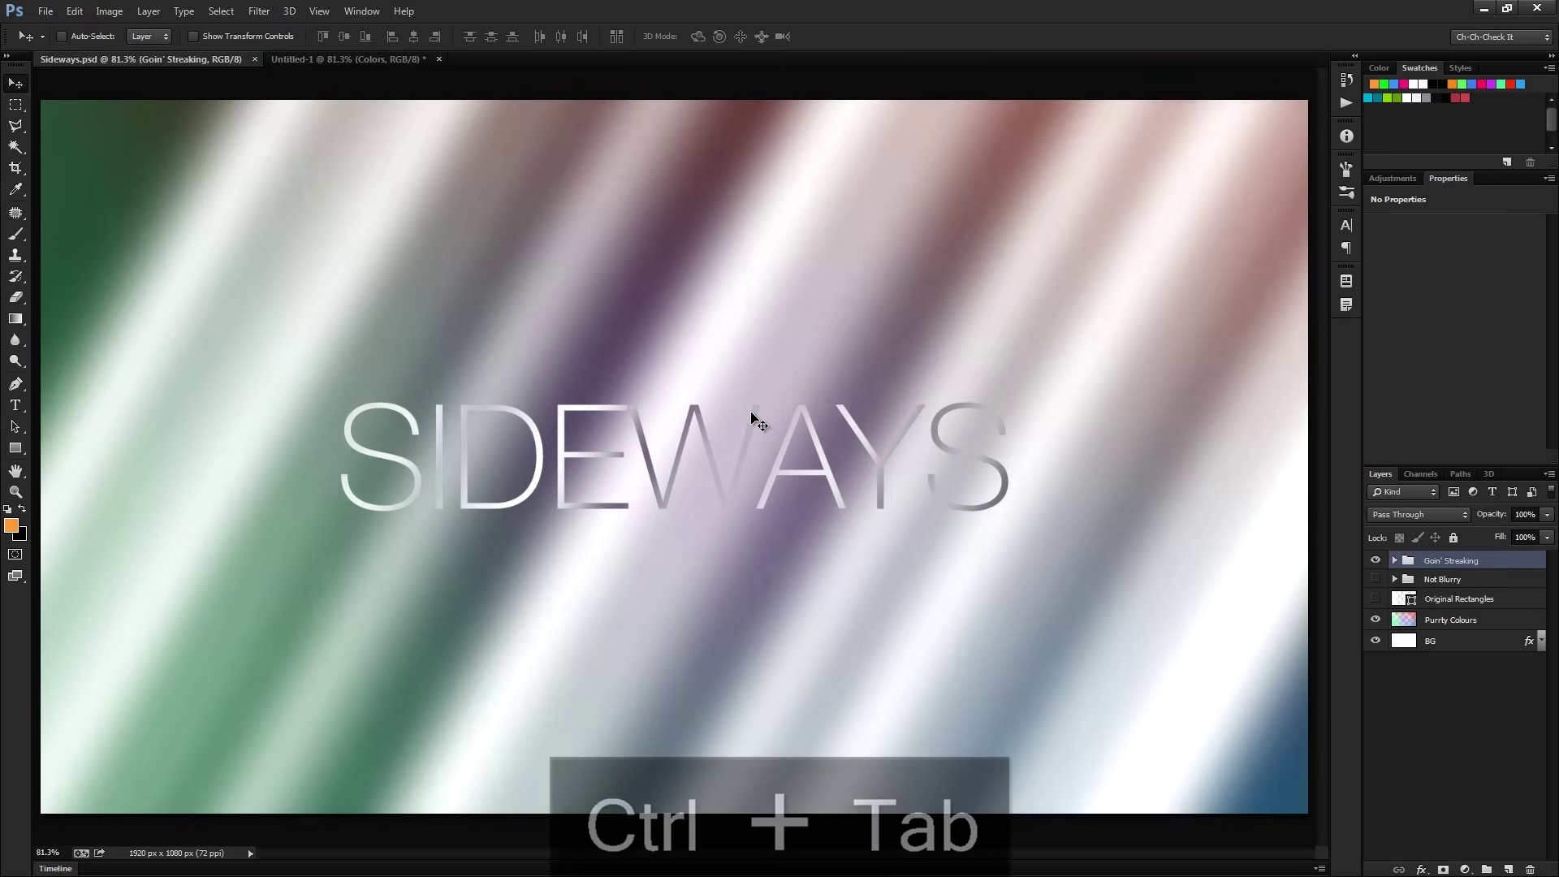
pyautogui.click(1376, 560)
pyautogui.click(1376, 579)
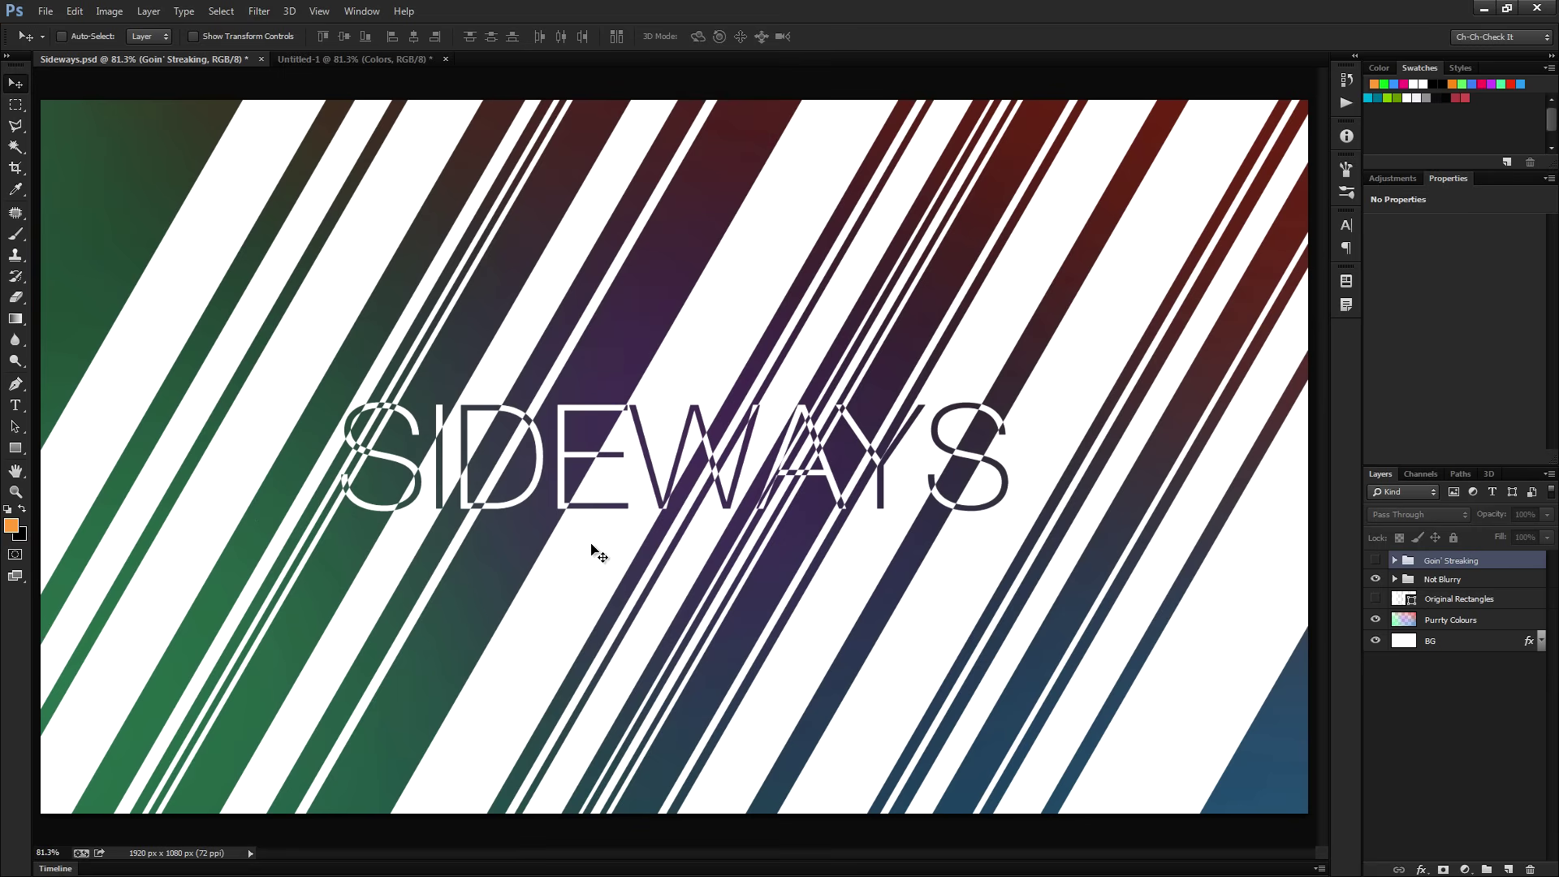
# Expand the Not Blurry group and hide its rectangle layer to examine the masked SIDEWAYS text up close.
pyautogui.click(1435, 583)
pyautogui.click(1395, 579)
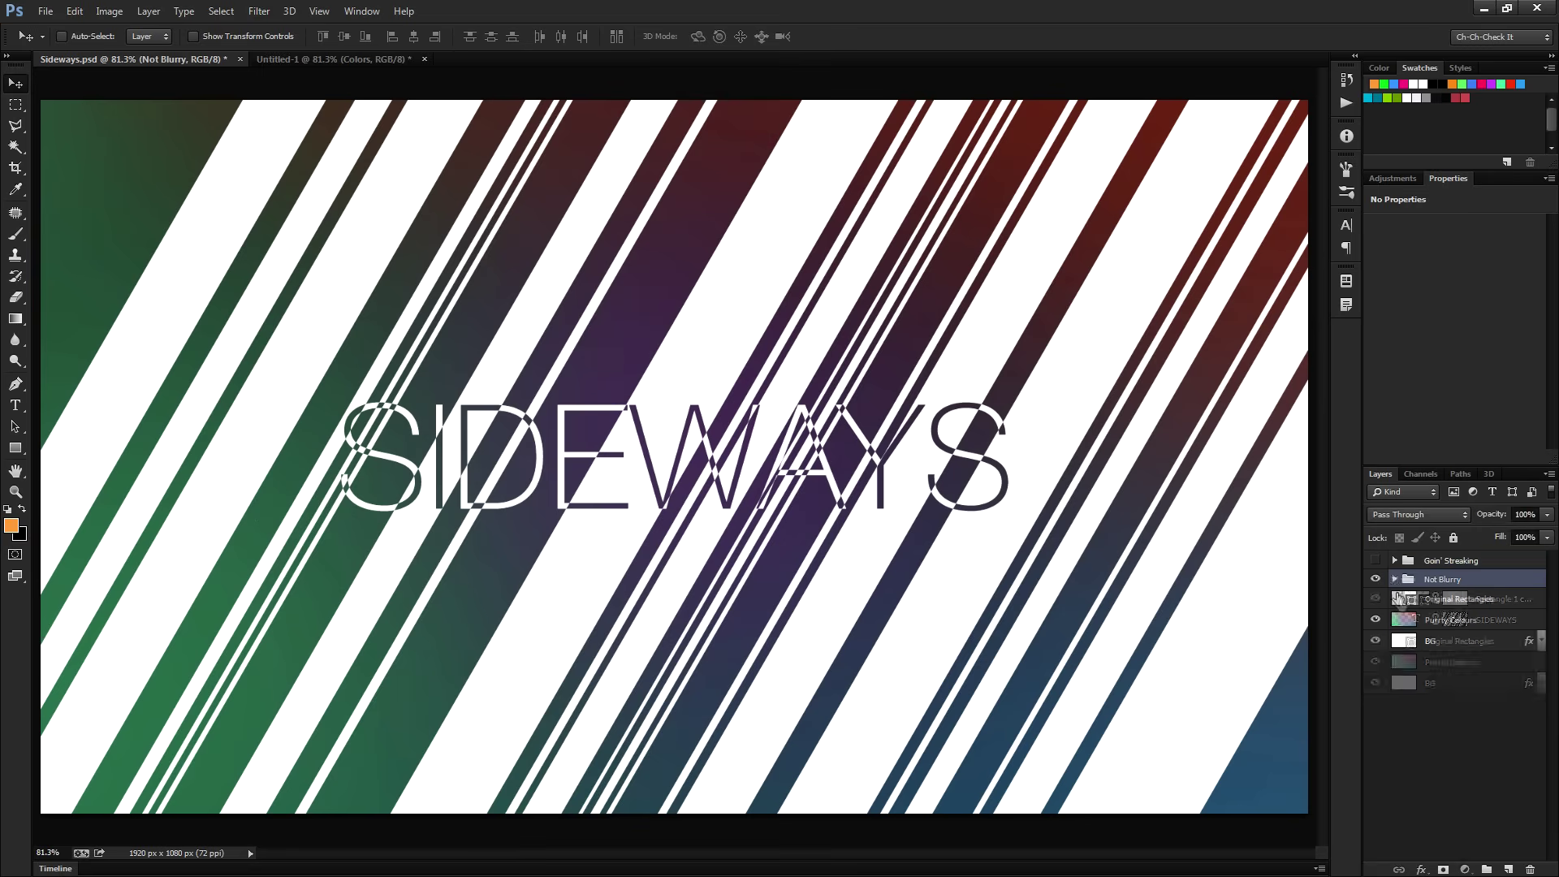
pyautogui.click(1506, 605)
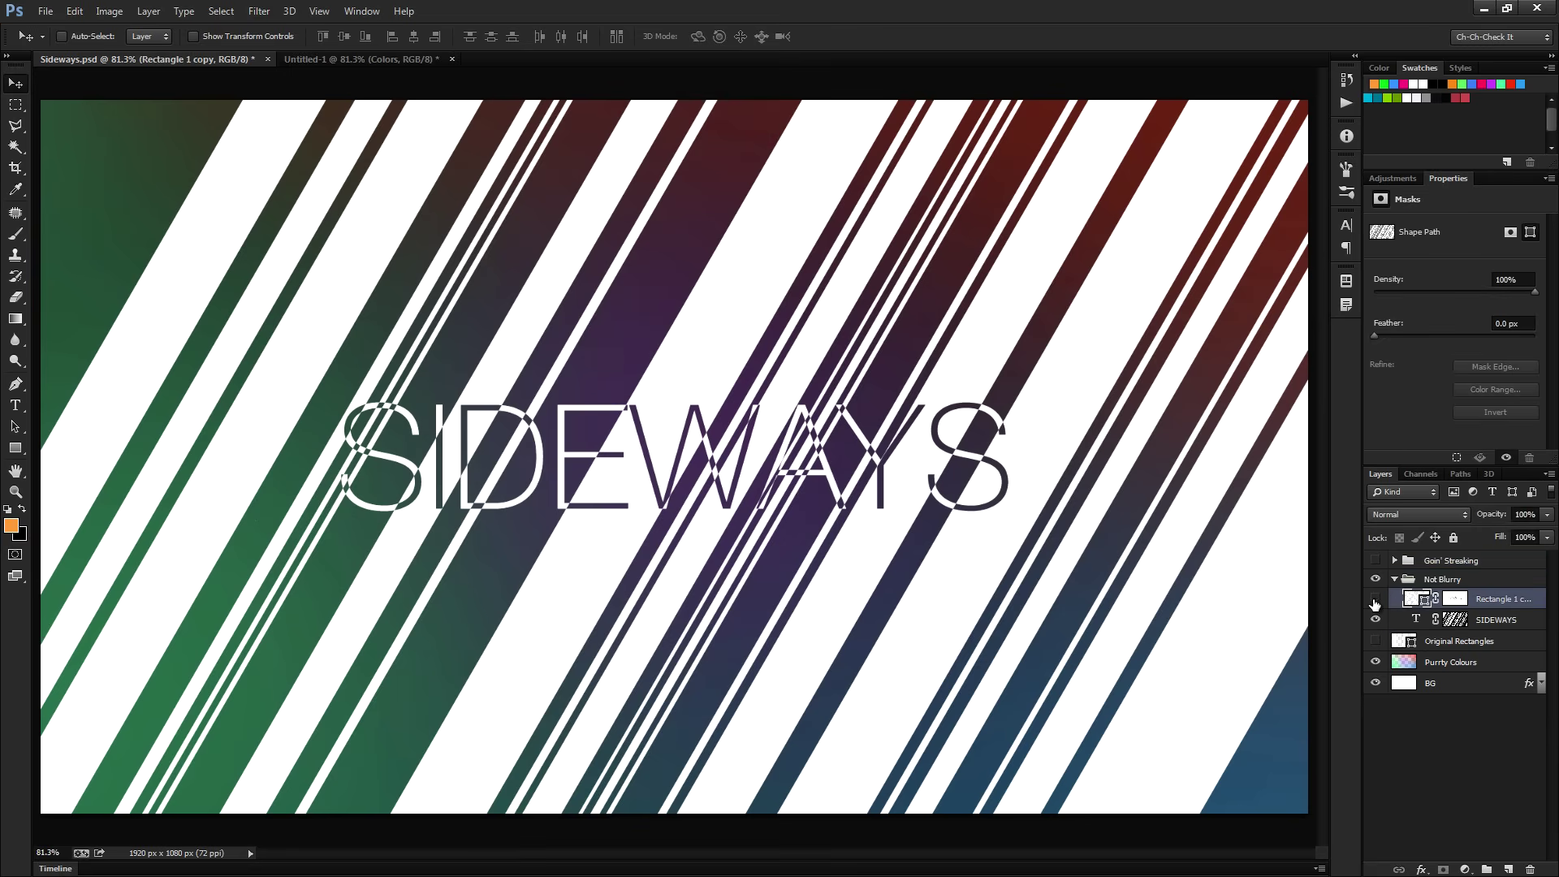
pyautogui.click(1375, 599)
pyautogui.scroll(3, 528, 515)
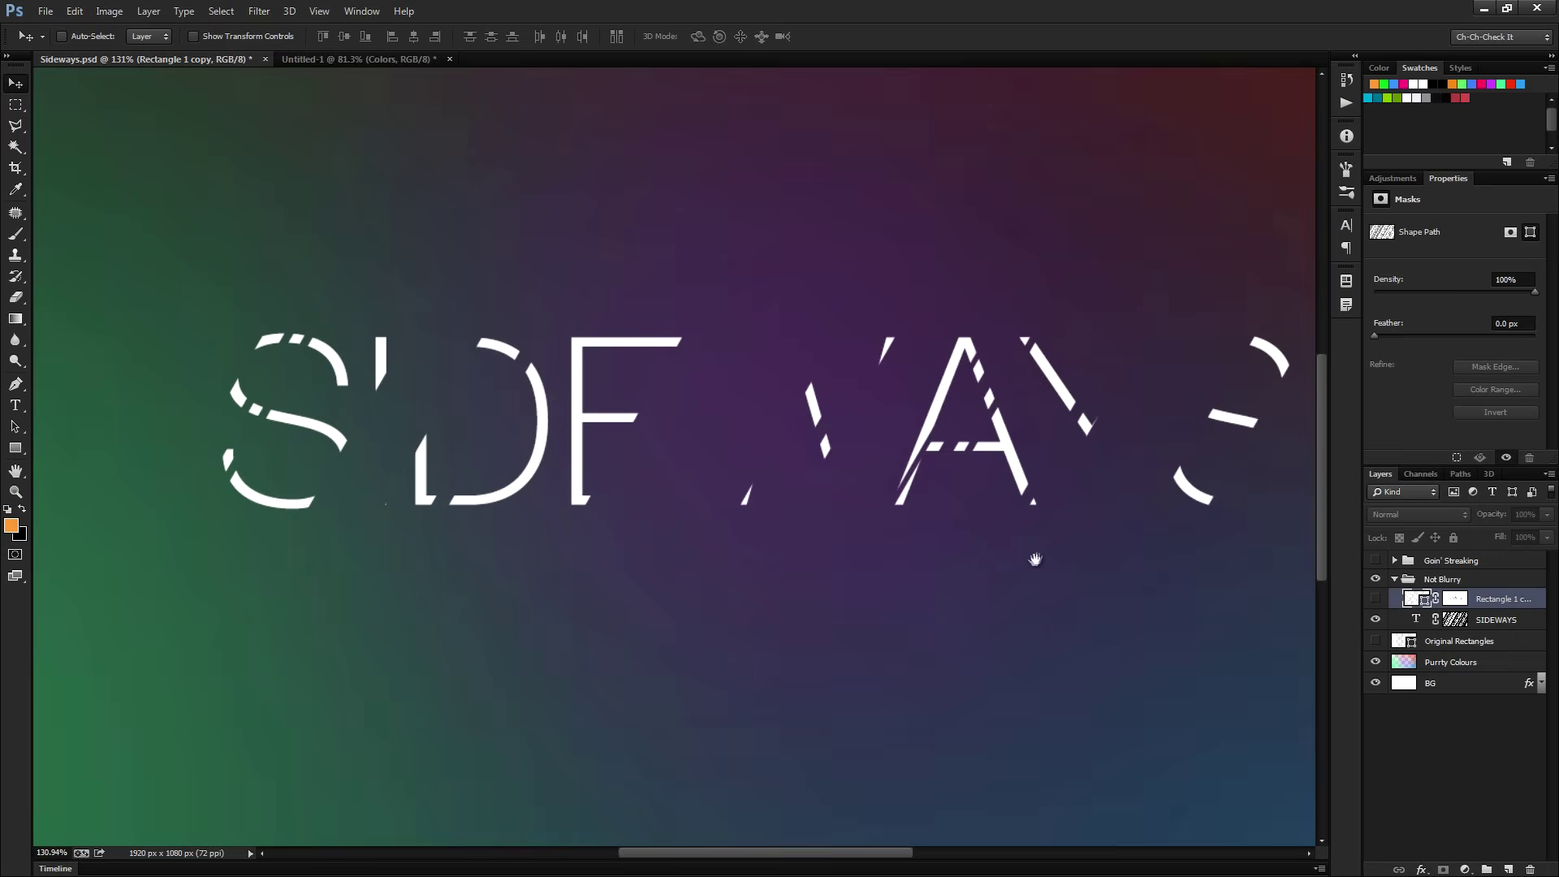
pyautogui.hscroll(1, 362, 454)
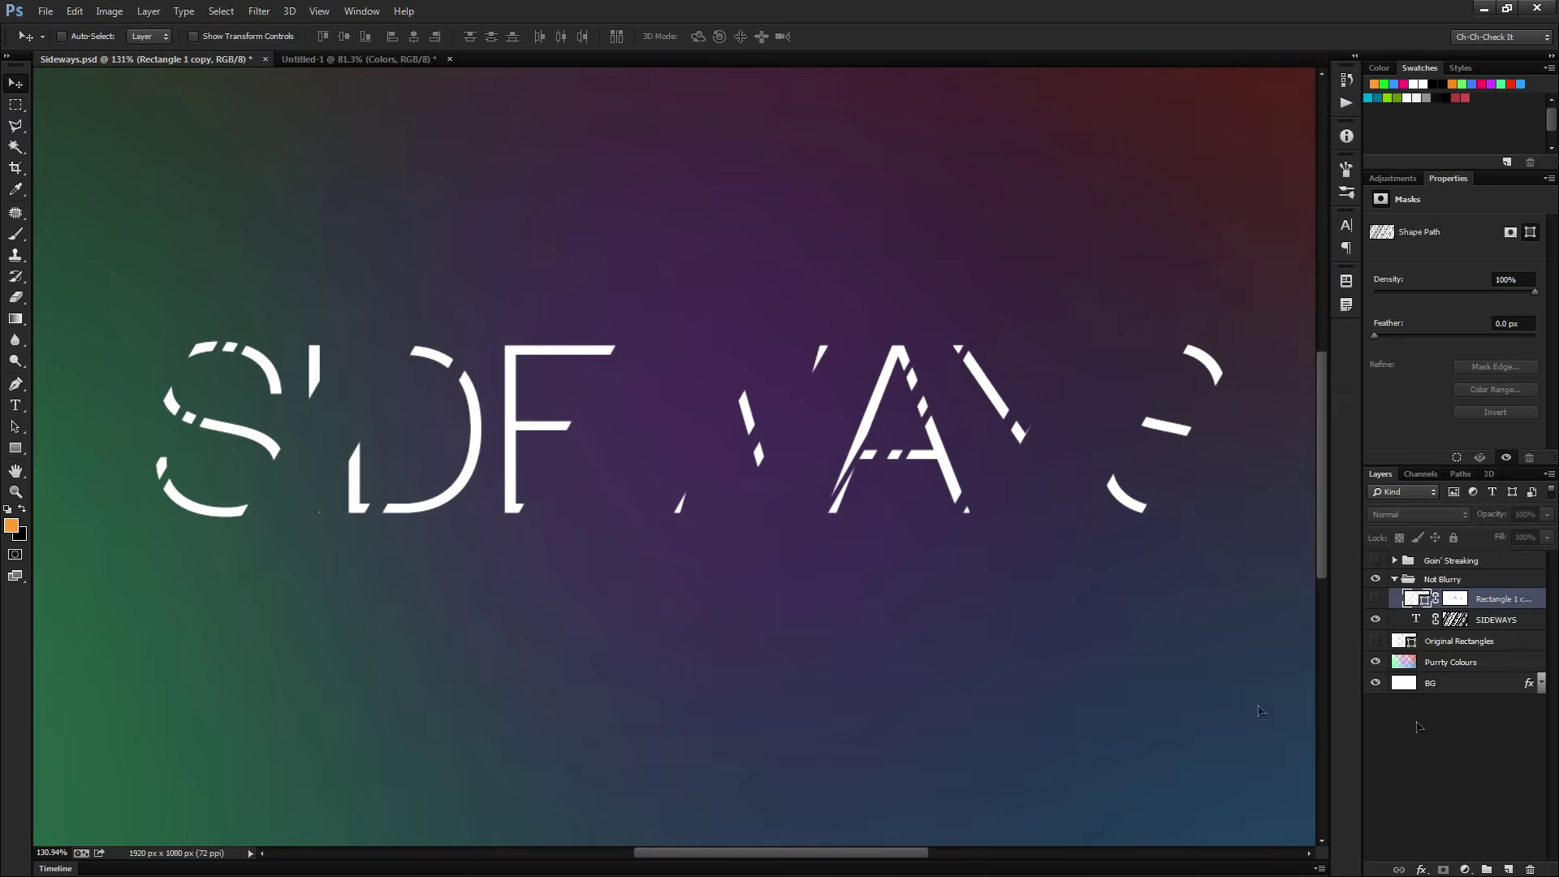
# Duplicate the masked SIDEWAYS text layer in the Not Blurry group and invert the copy's layer mask.
pyautogui.click(1494, 623)
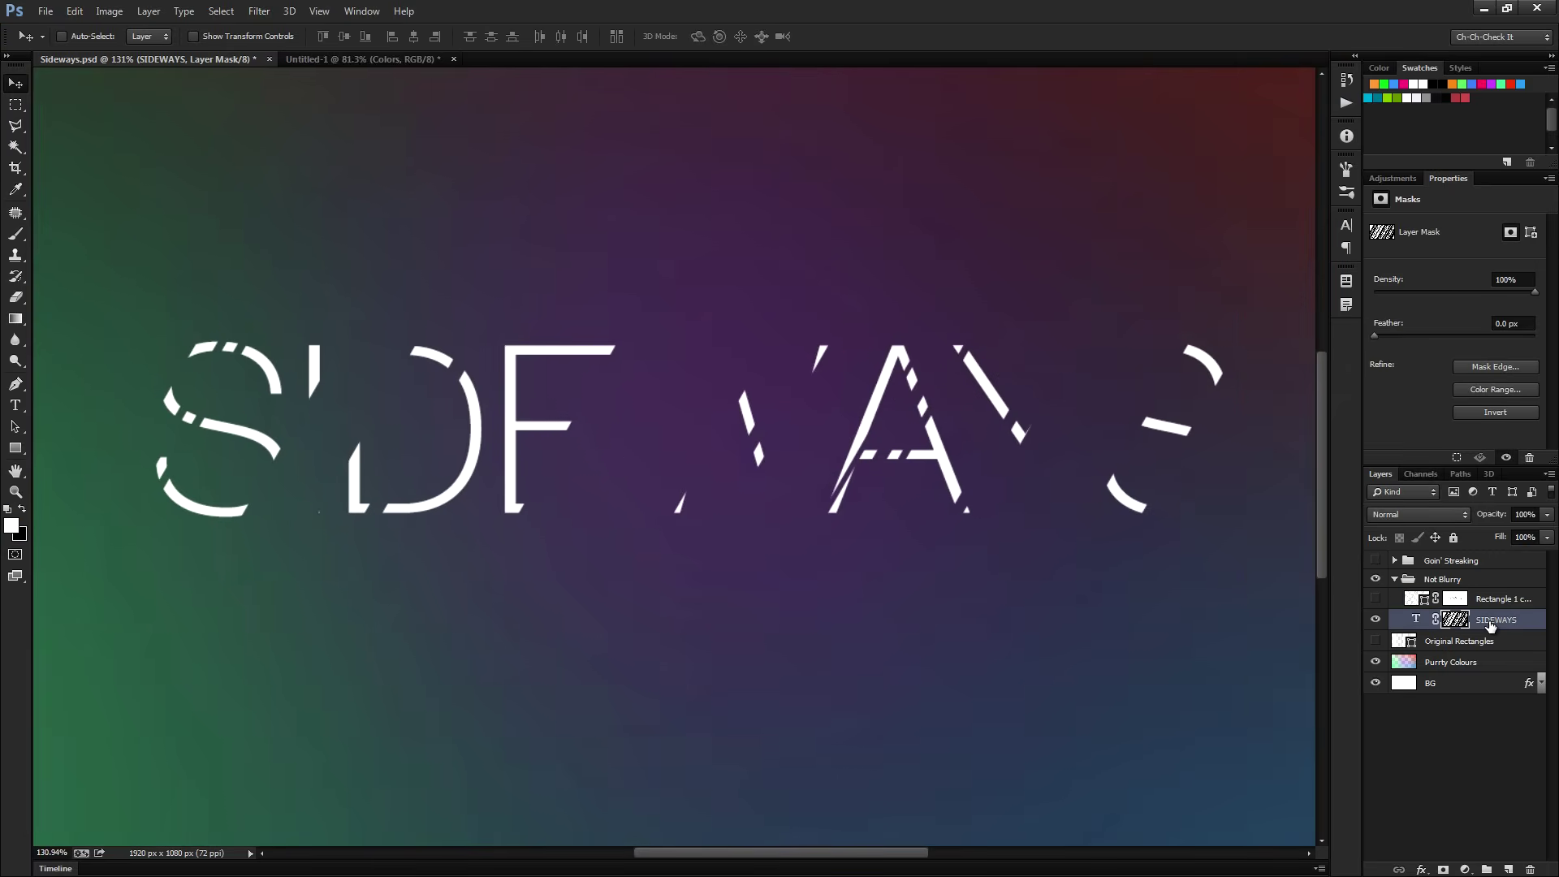
pyautogui.hotkey('ctrl', 'j')
pyautogui.hotkey('ctrl', 'i')
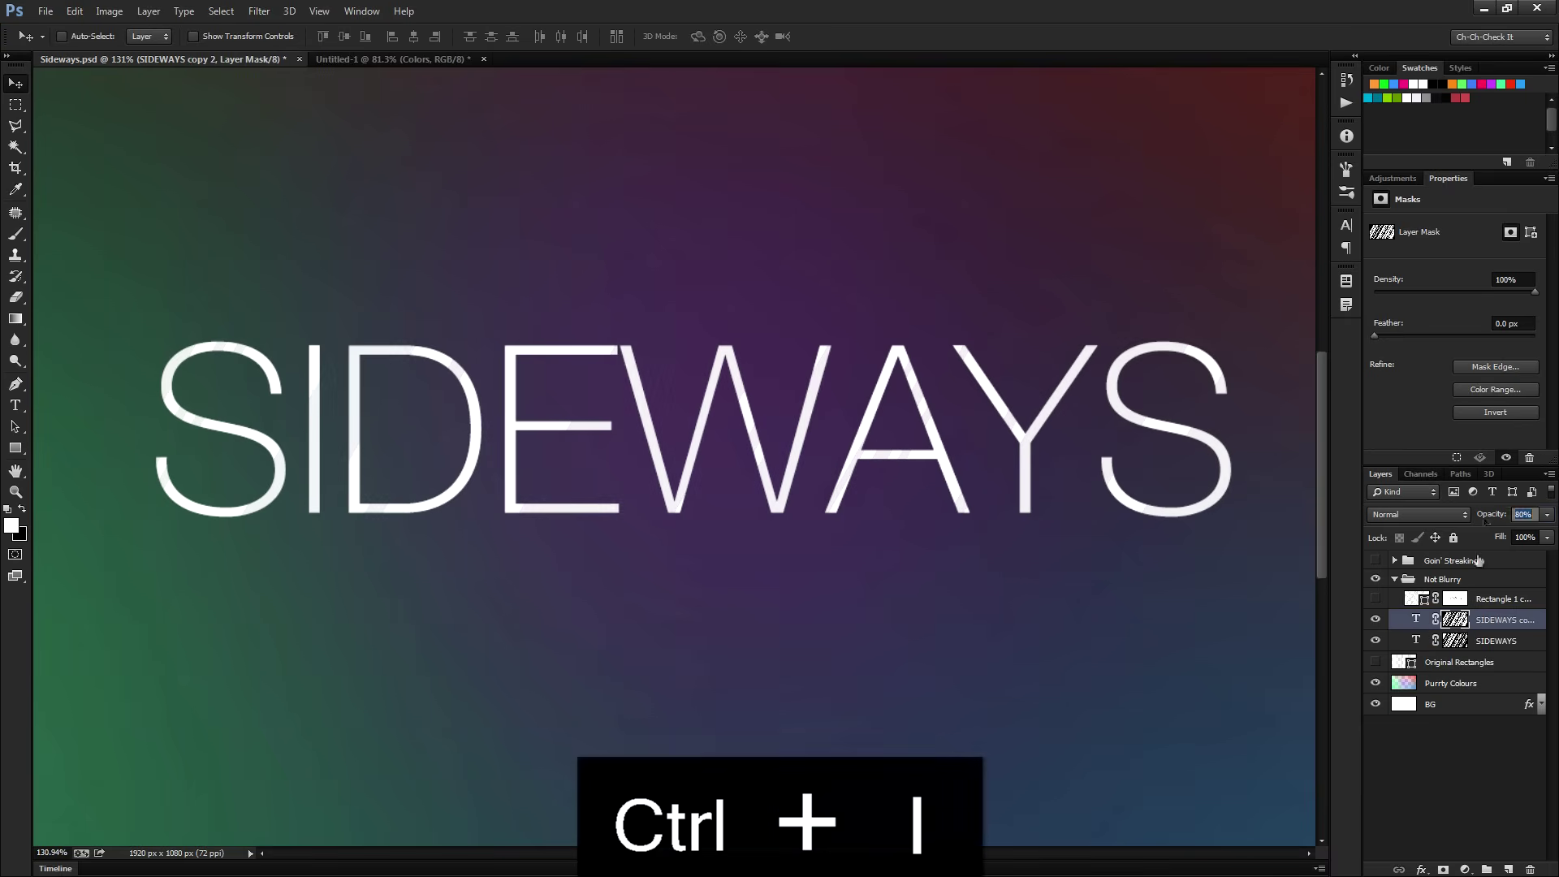
# Lower the original SIDEWAYS text layer's opacity to 19% and fit the whole canvas in view.
pyautogui.click(1498, 641)
pyautogui.moveTo(1445, 520); pyautogui.dragTo(1428, 526)
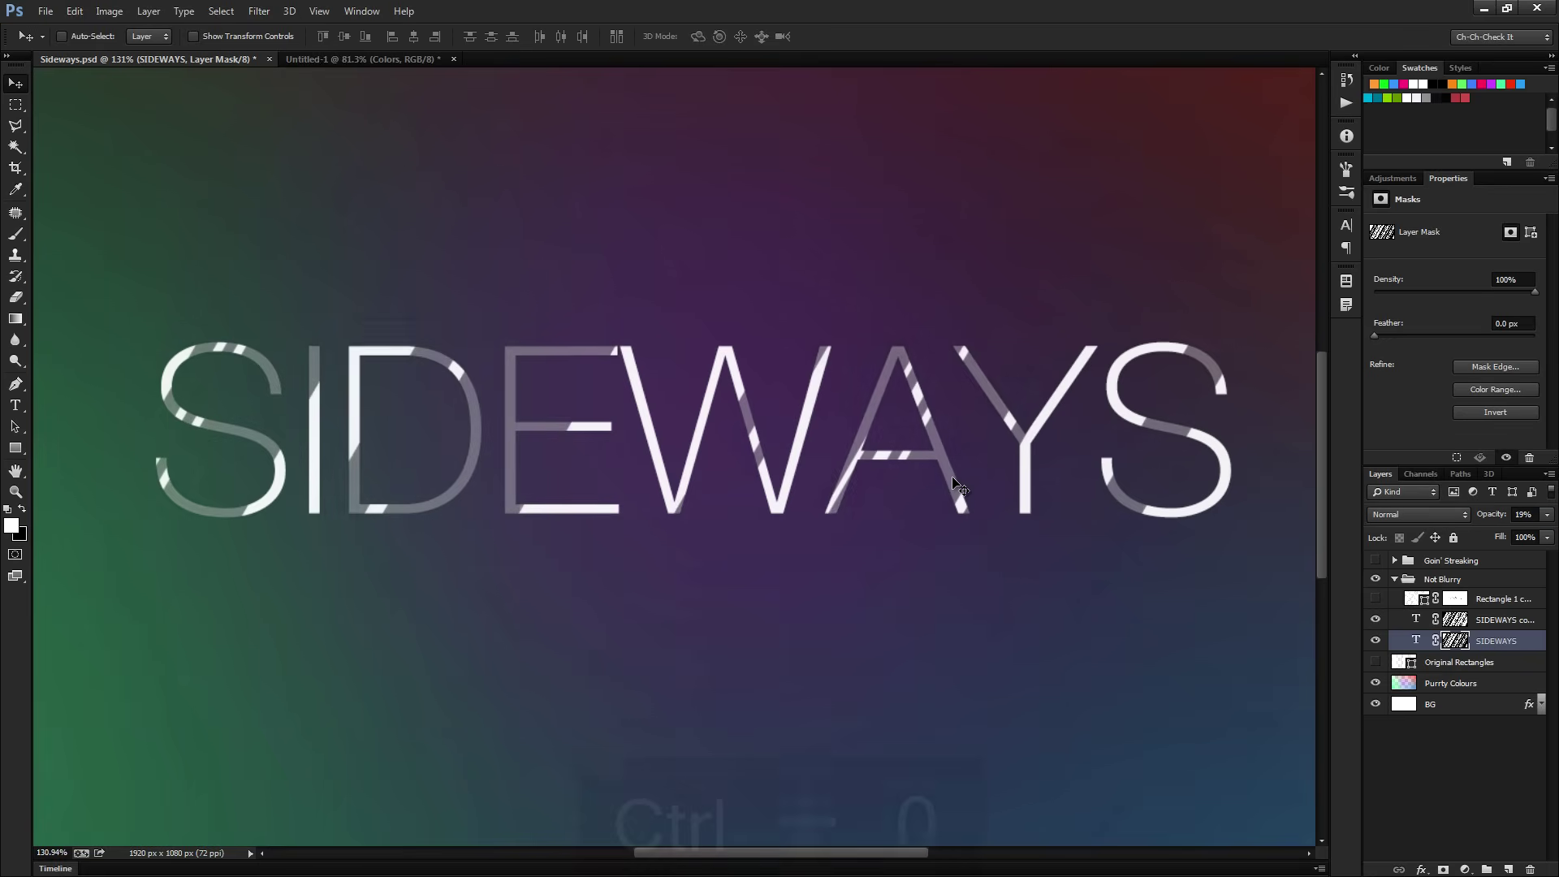
pyautogui.hotkey('ctrl', '0')
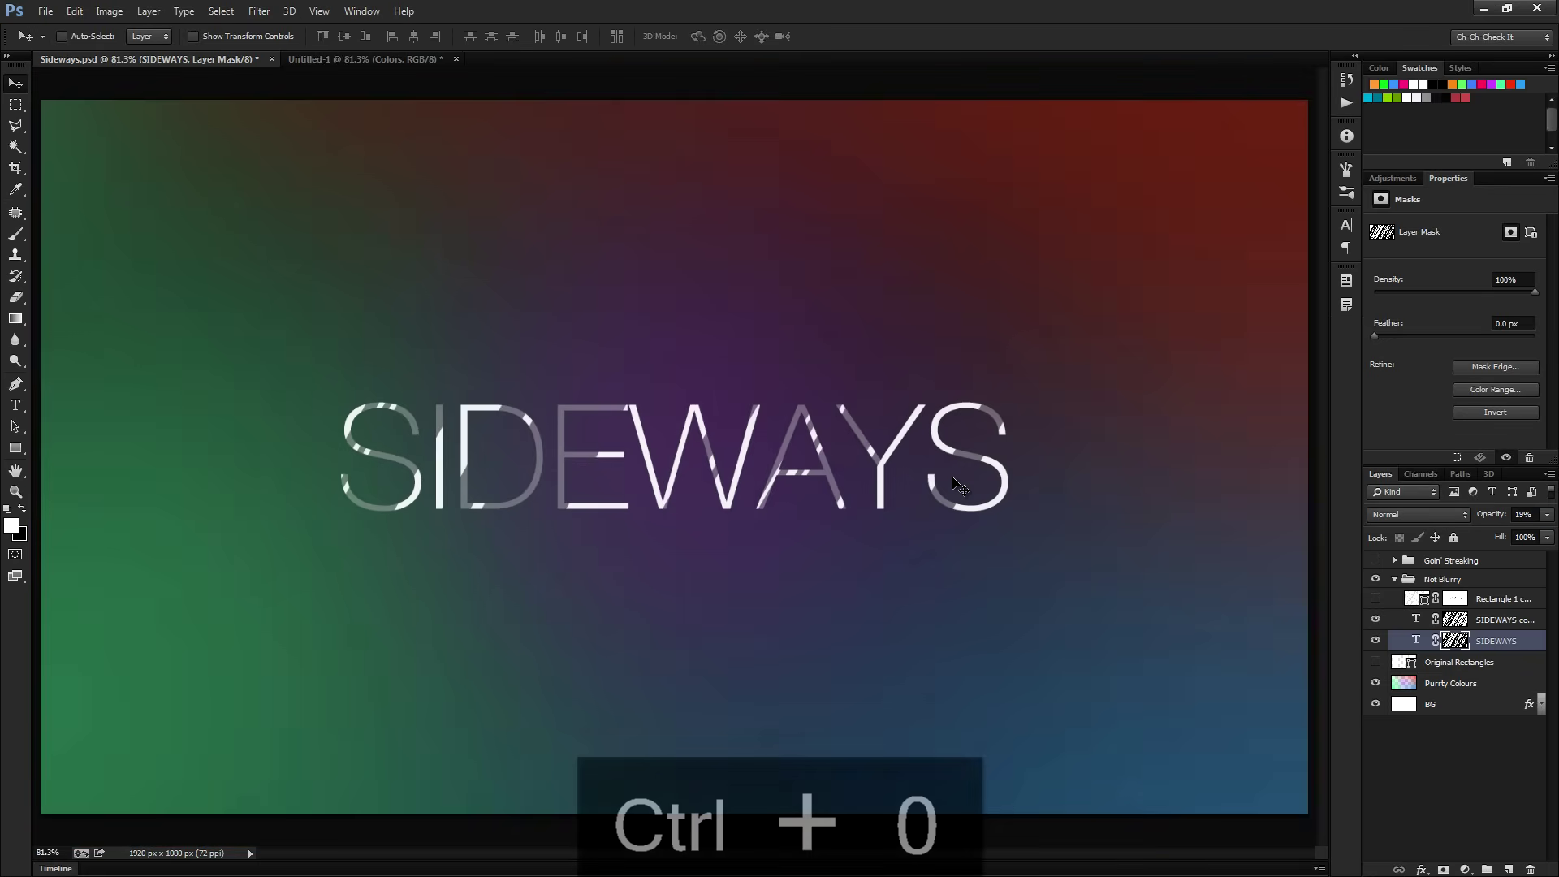
# Expand and show the Goin' Streaking group, hiding its SIDEWAYS text copy so only the blurred streaks appear.
pyautogui.click(1393, 561)
pyautogui.click(1375, 560)
pyautogui.click(1375, 601)
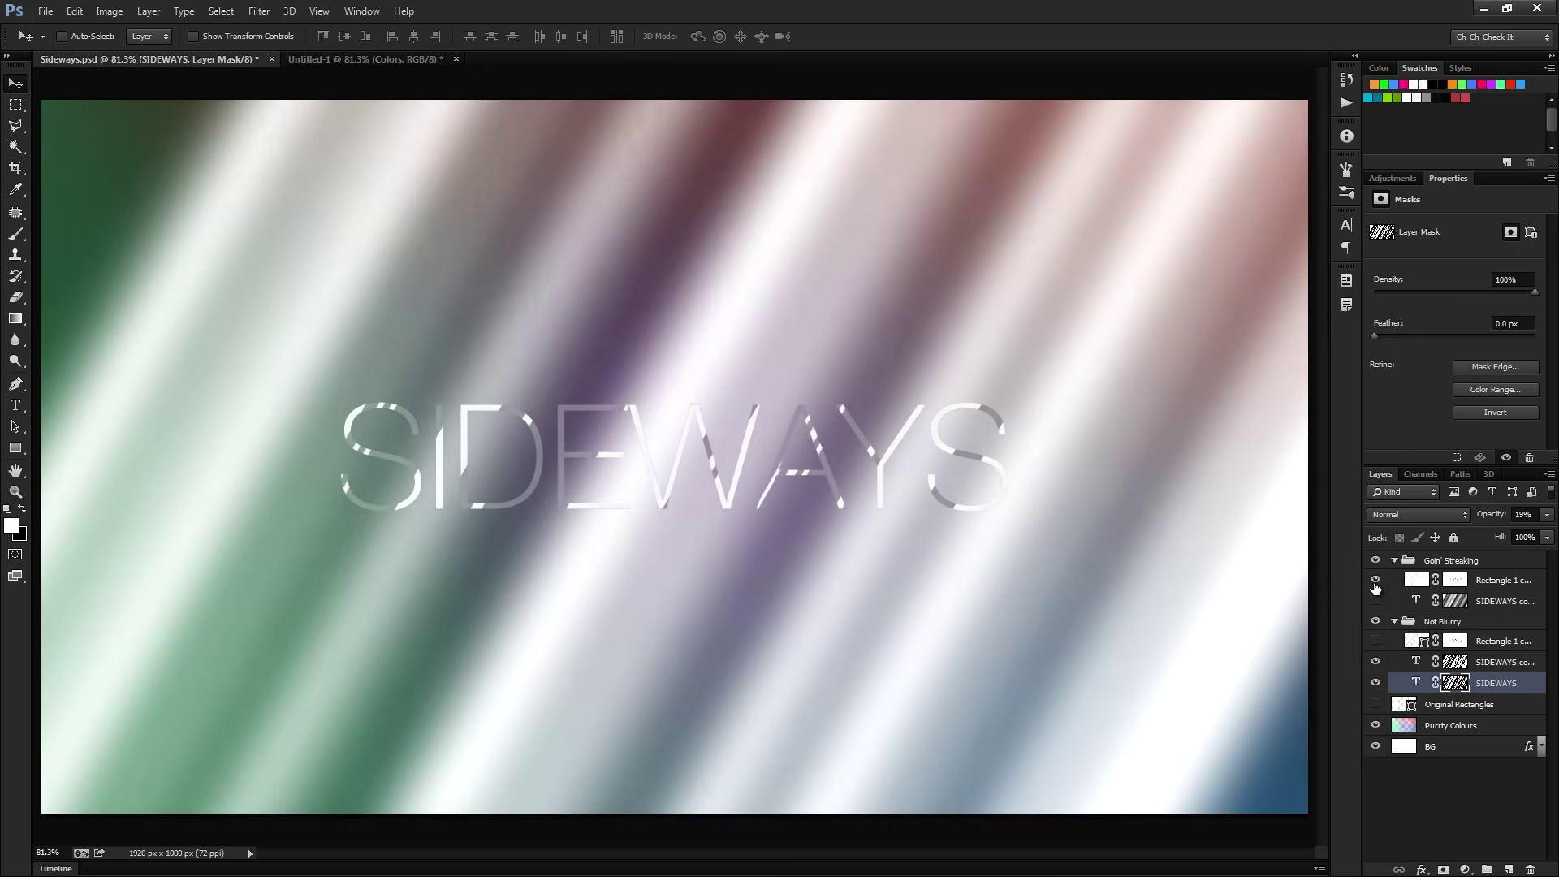
# Set the opacity of the blurred rectangle layer in the Goin' Streaking group to 33%.
pyautogui.click(1491, 580)
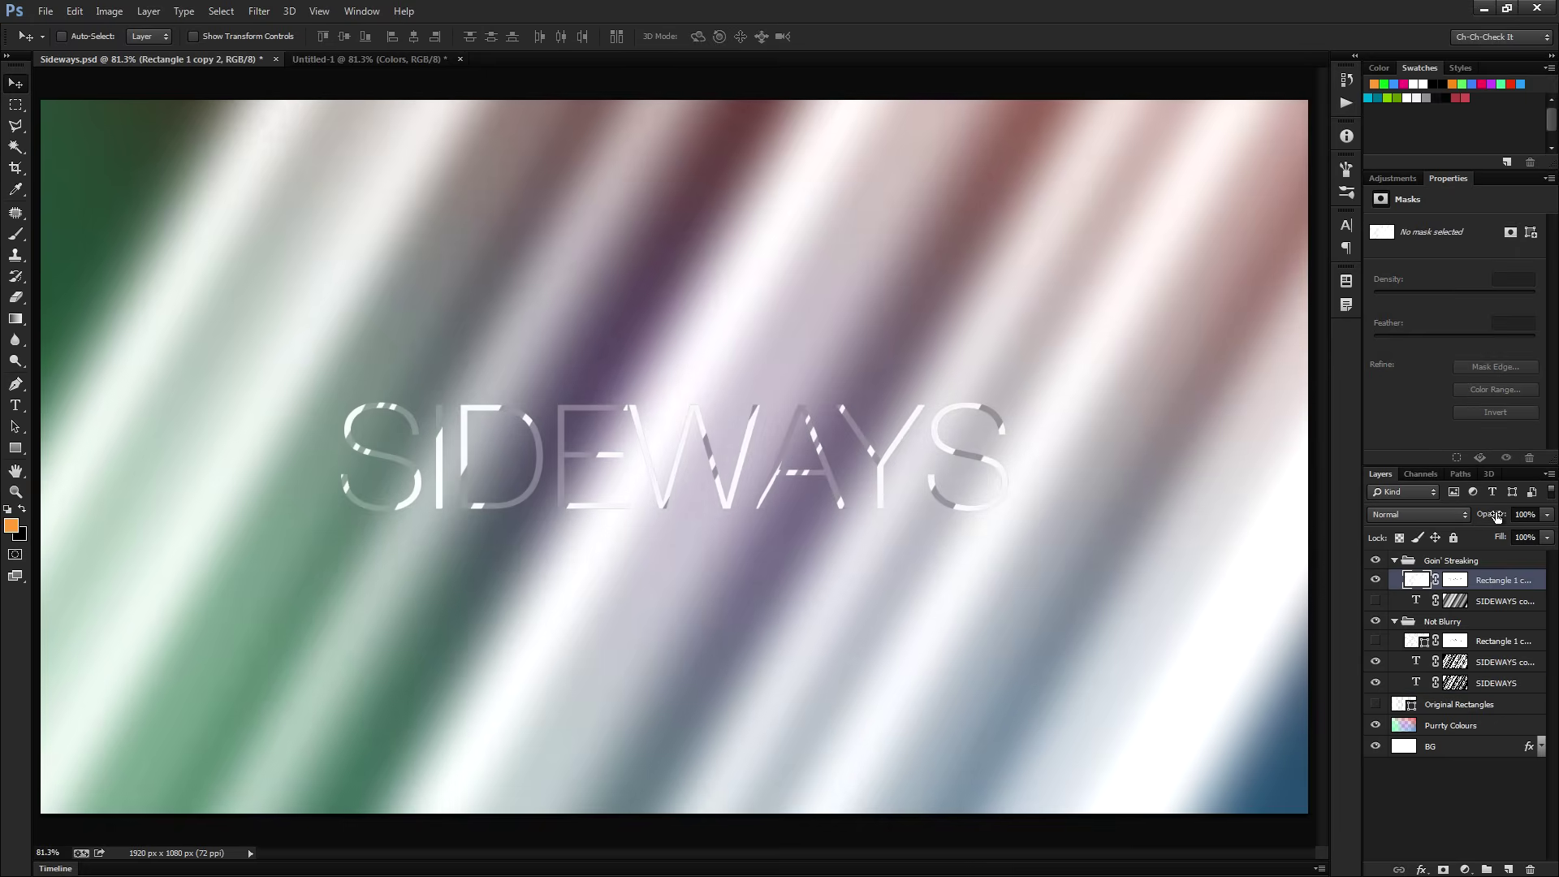
pyautogui.press('4')
pyautogui.press('8')
pyautogui.press('3')
pyautogui.press('3')
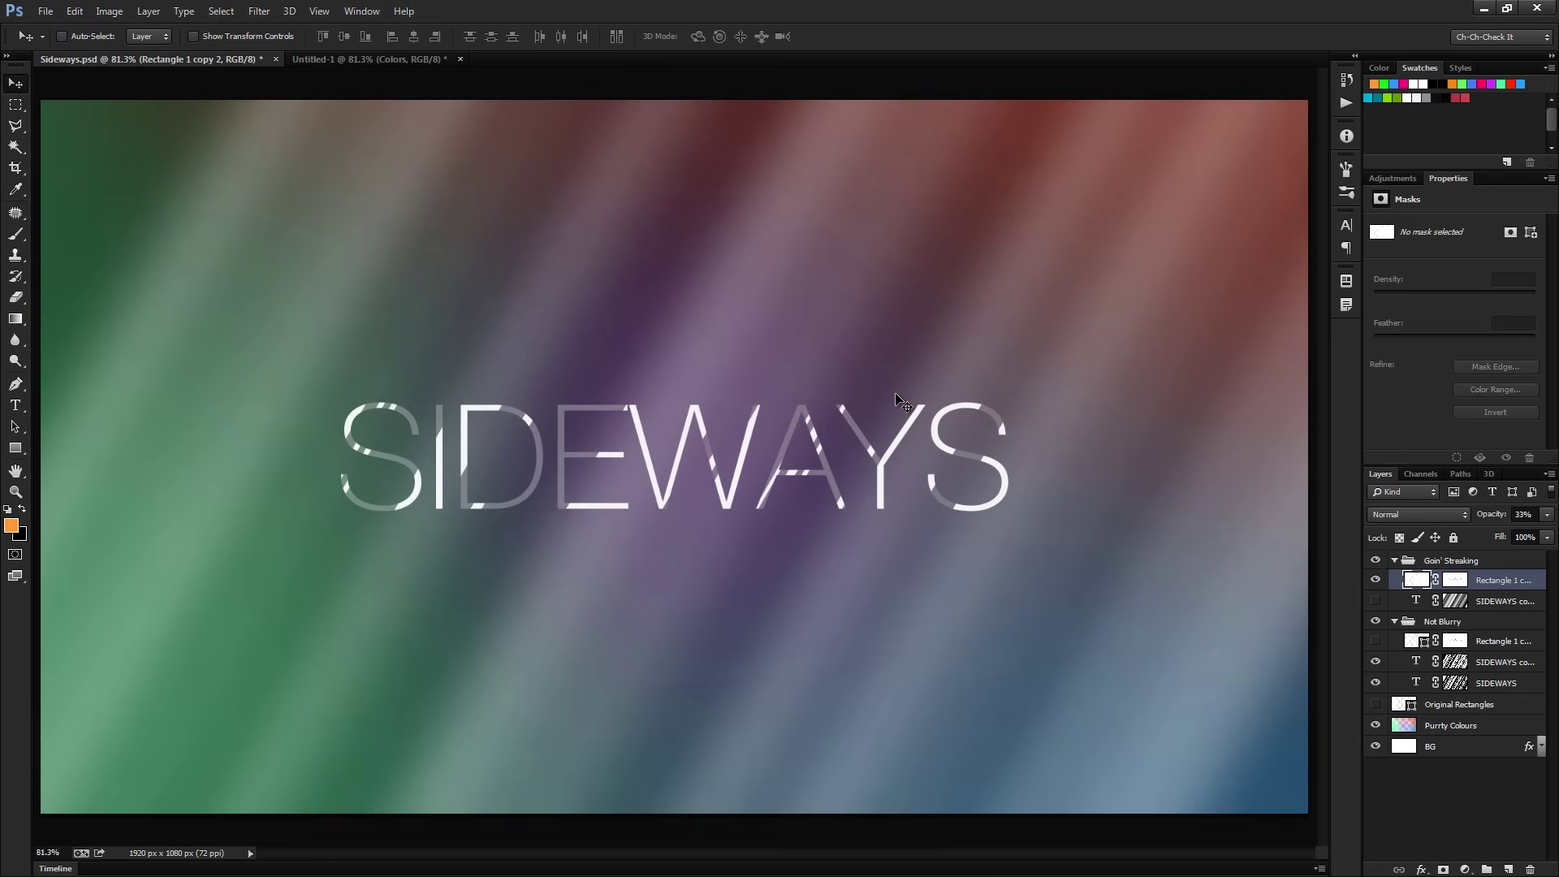
# Switch to the Untitled-1 document and view the CHECK IT artwork in full screen at 100% zoom.
pyautogui.hotkey('ctrl', 'Tab')
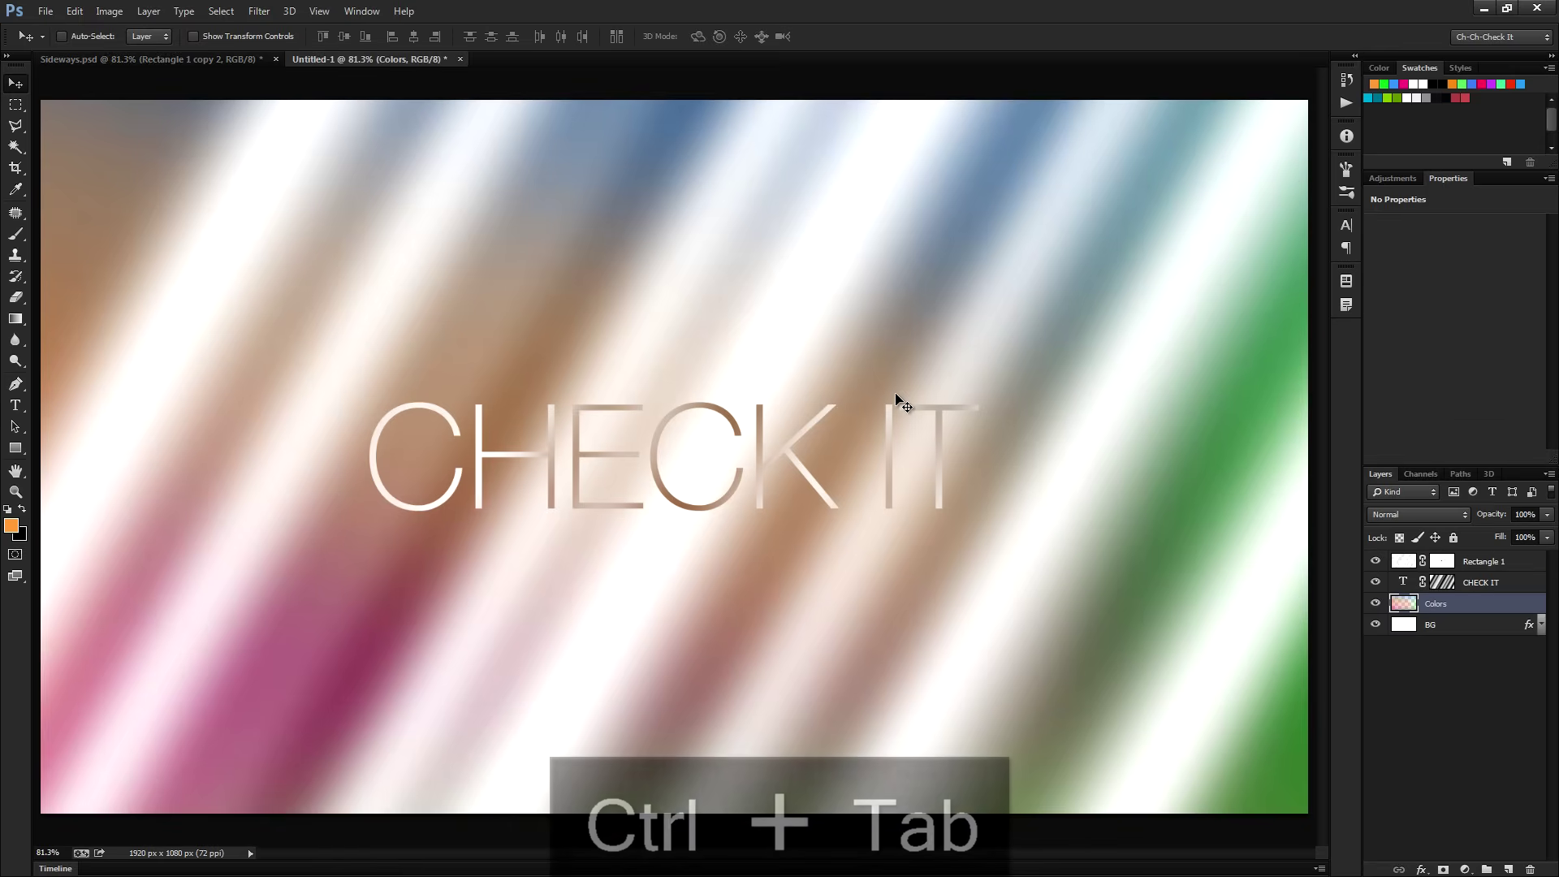
pyautogui.press('f')
pyautogui.press('f')
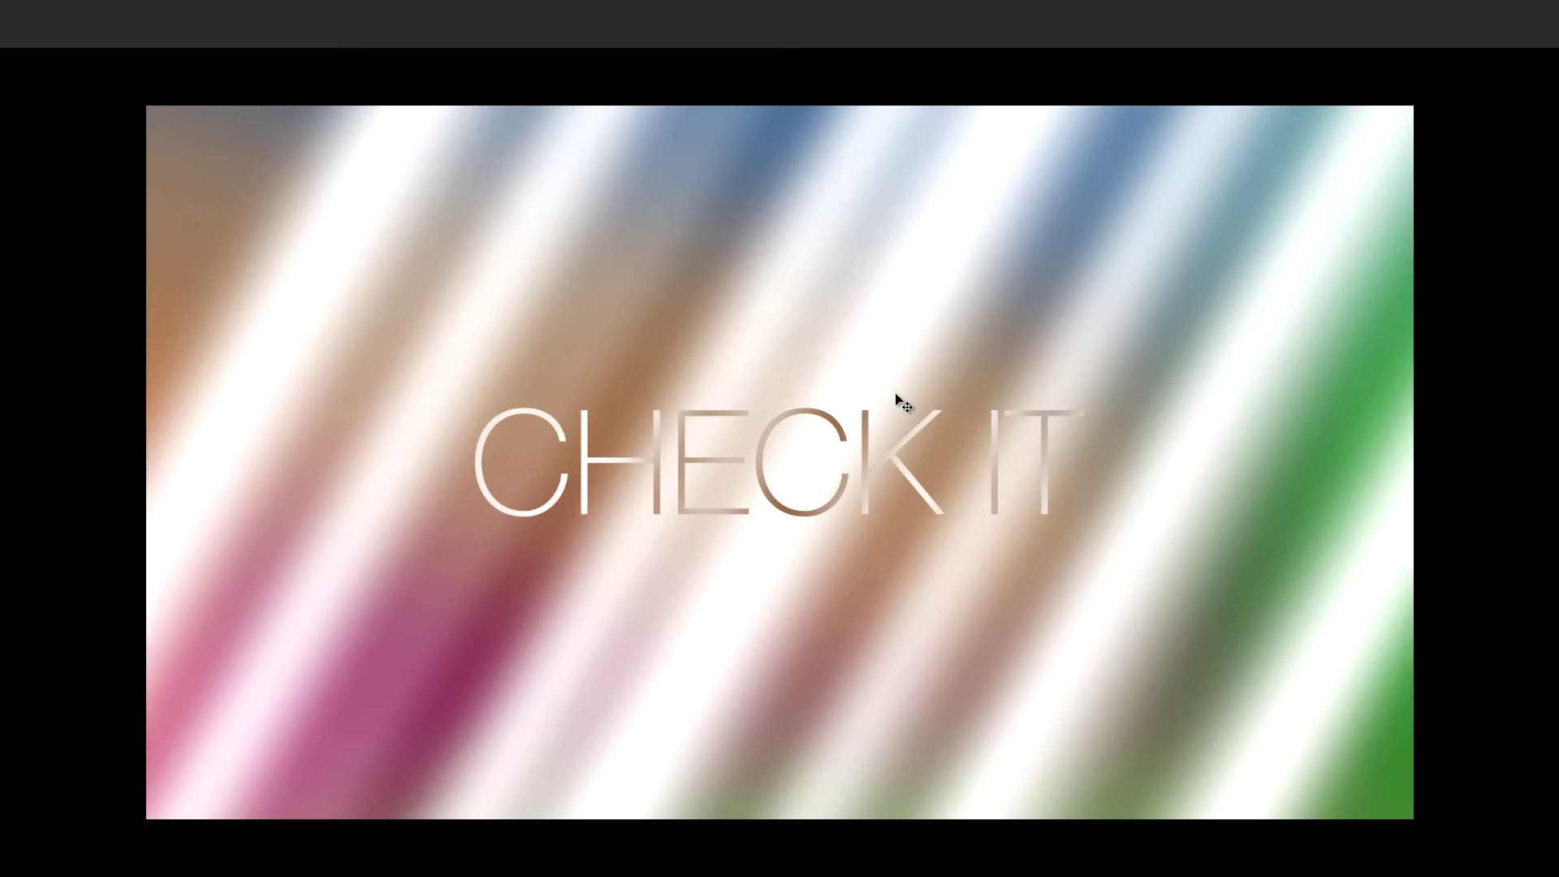
pyautogui.hotkey('ctrl', '1')
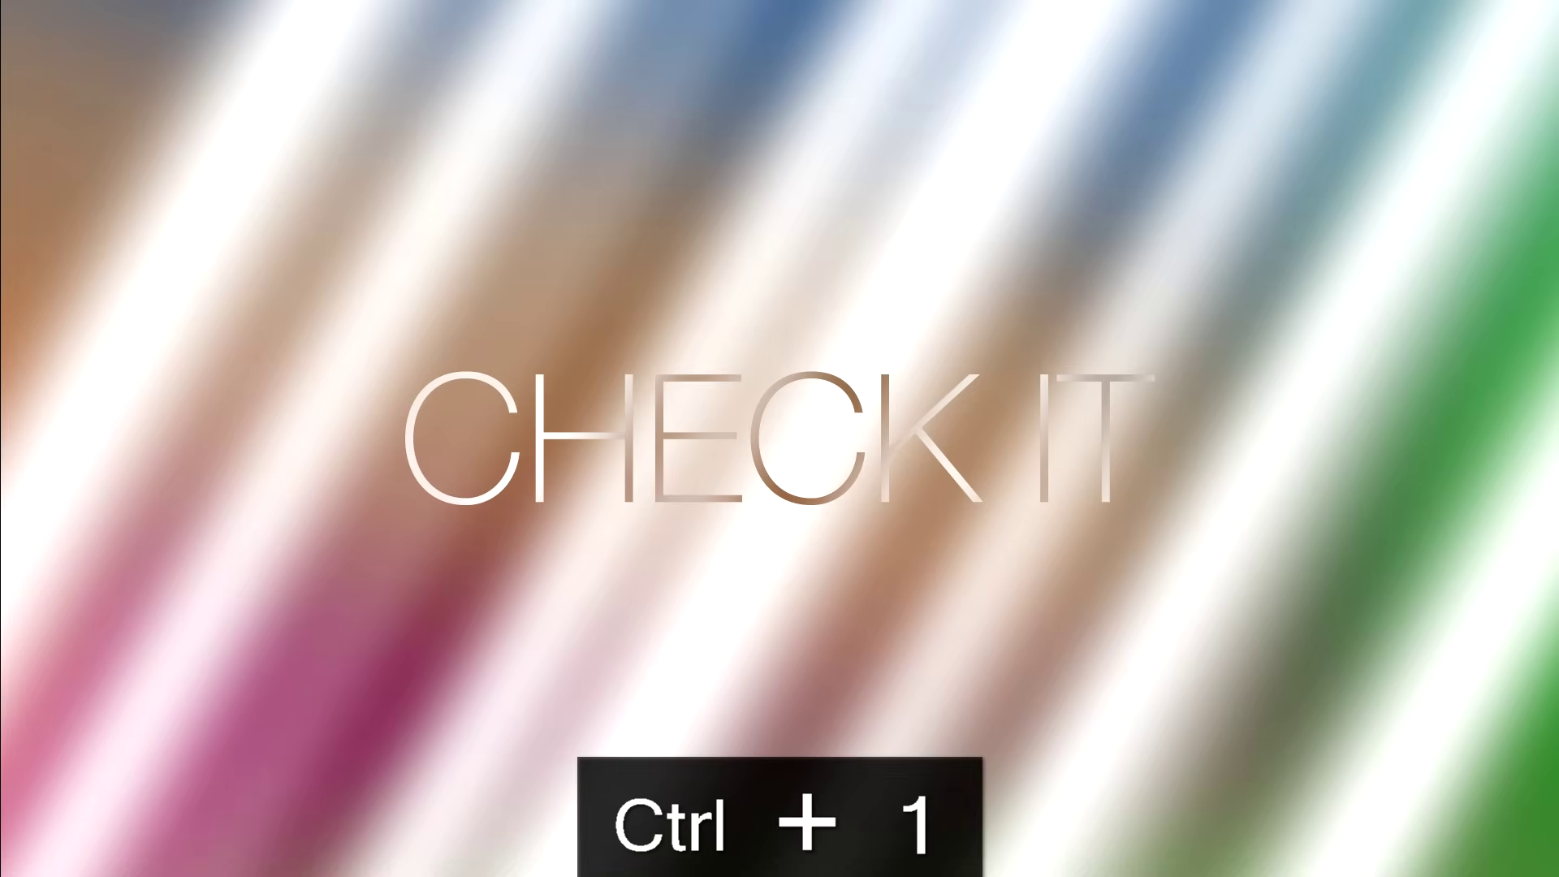